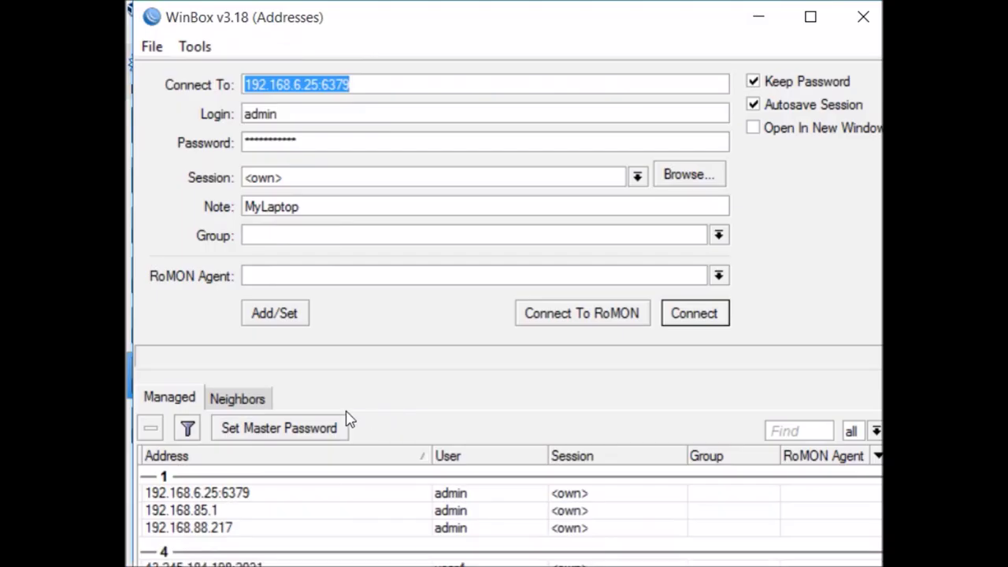
- Log in to router 08:00:27:12:A5:C6 from the Neighbors list with an empty password
click(203, 315)
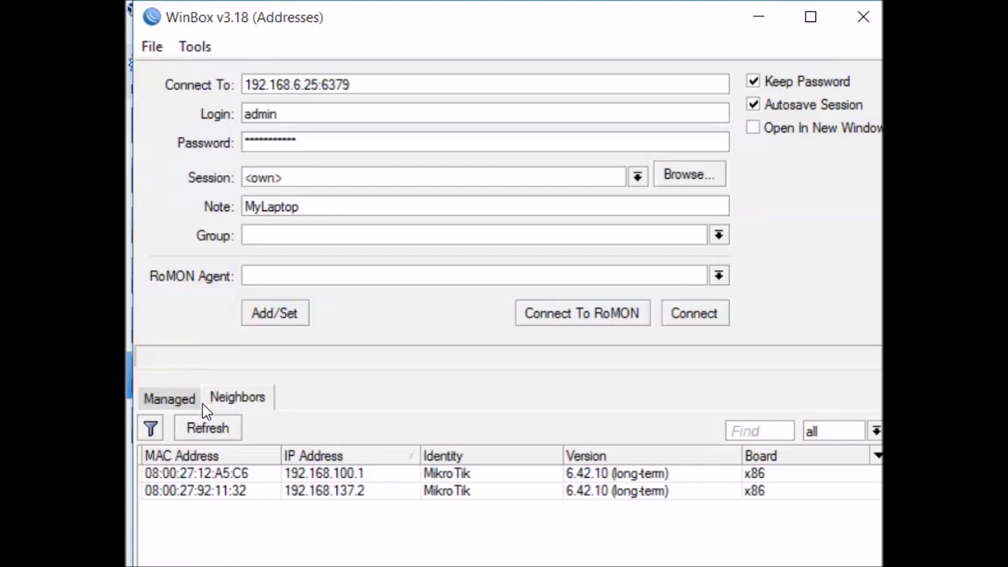
click(197, 473)
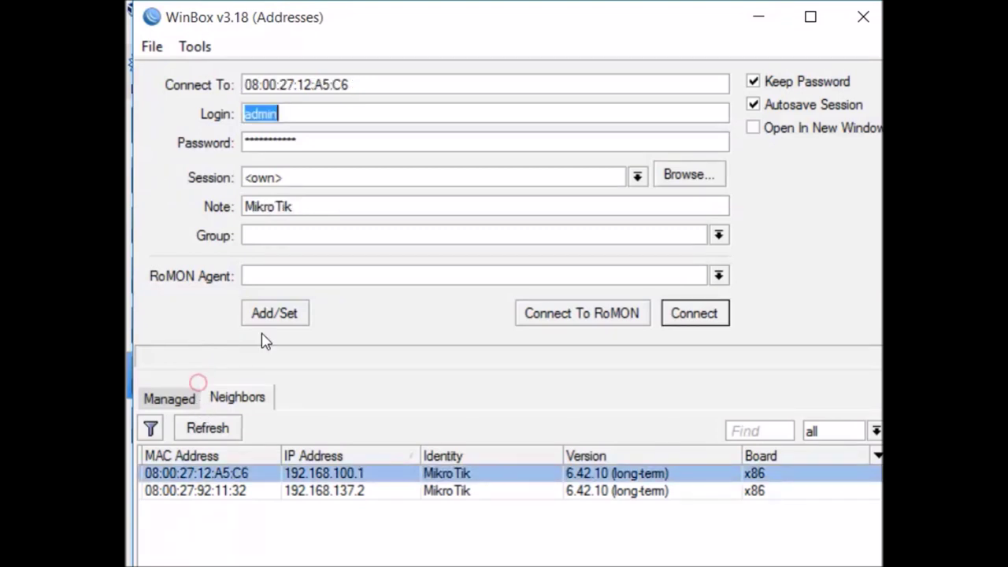
key(Return)
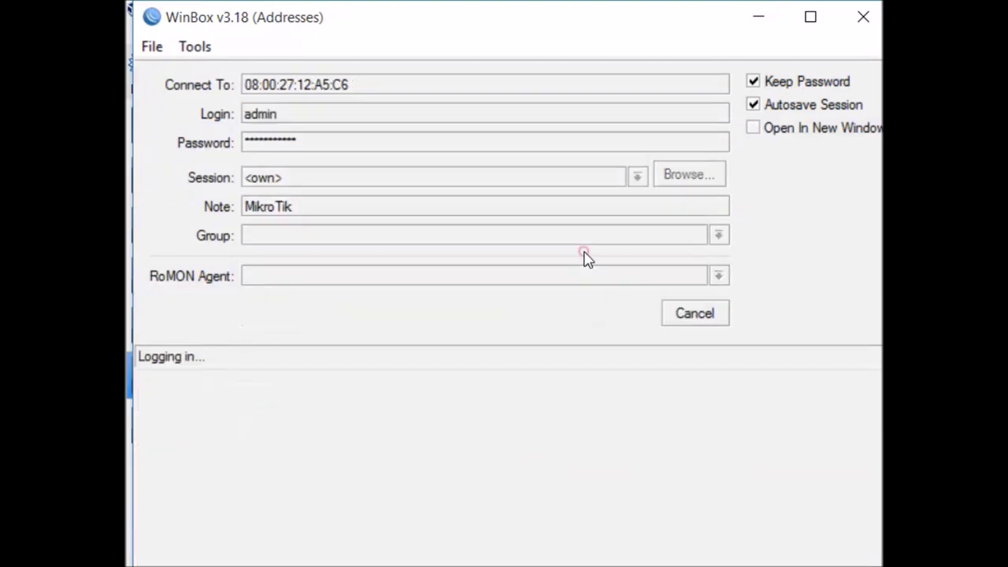
click(267, 114)
key(Tab)
key(BackSpace)
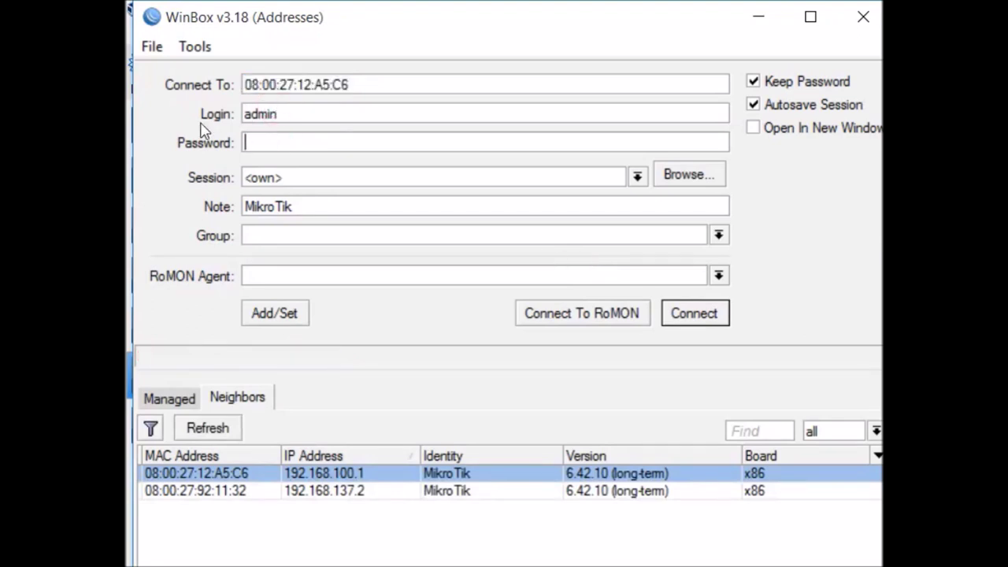
click(568, 249)
key(Return)
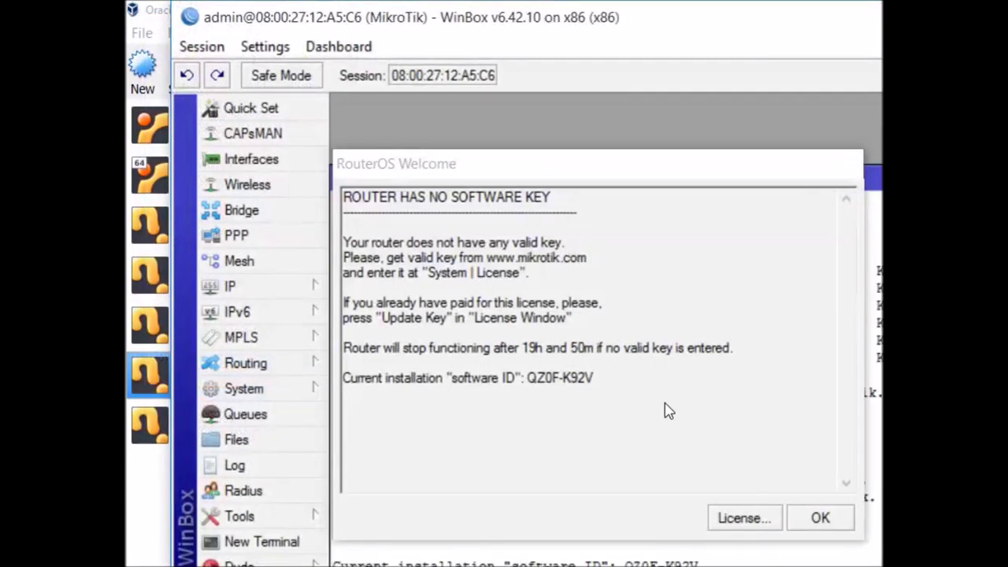
- Dismiss the software key notice and close the Terminal, Route List and Firewall windows
key(Return)
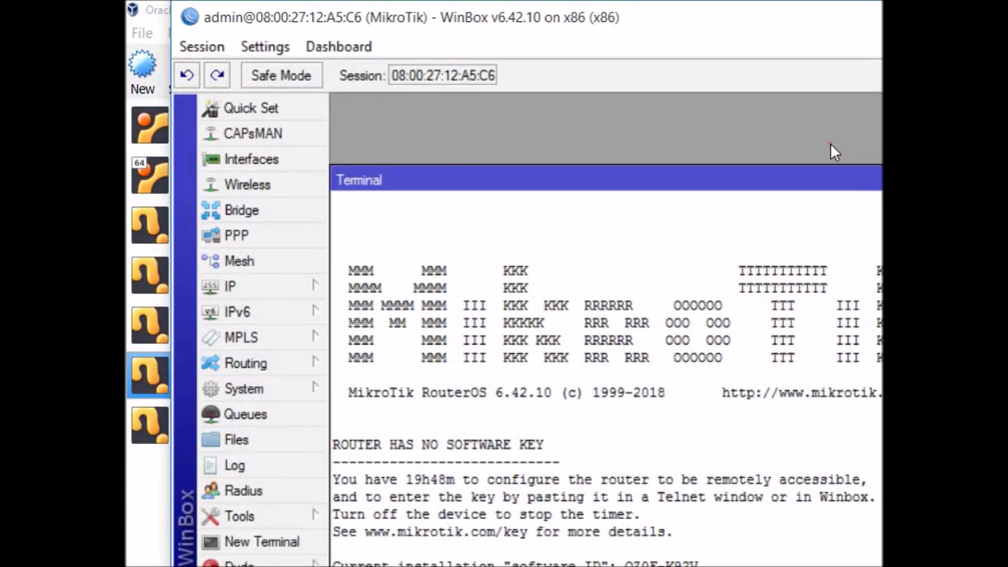
click(828, 142)
click(833, 142)
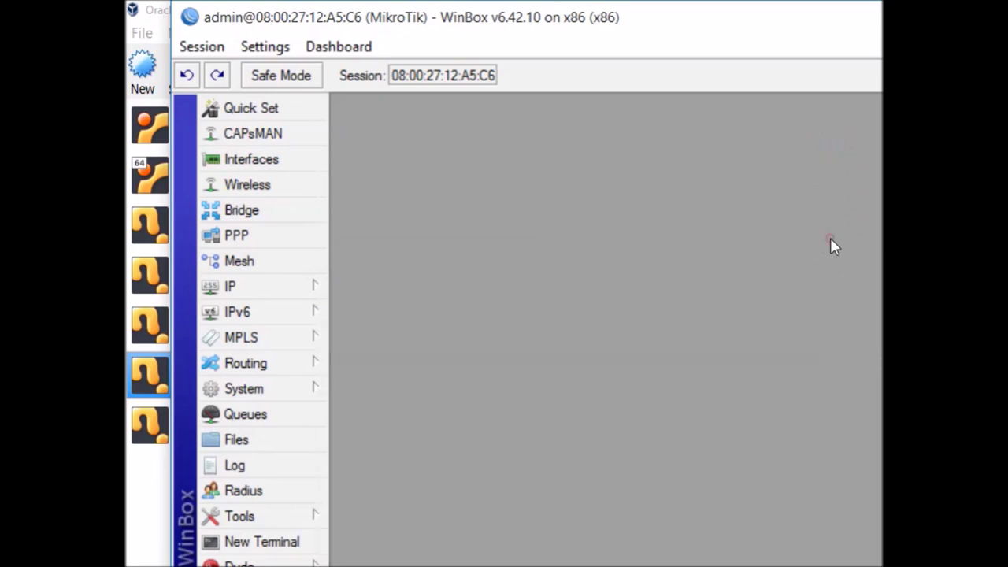
click(830, 238)
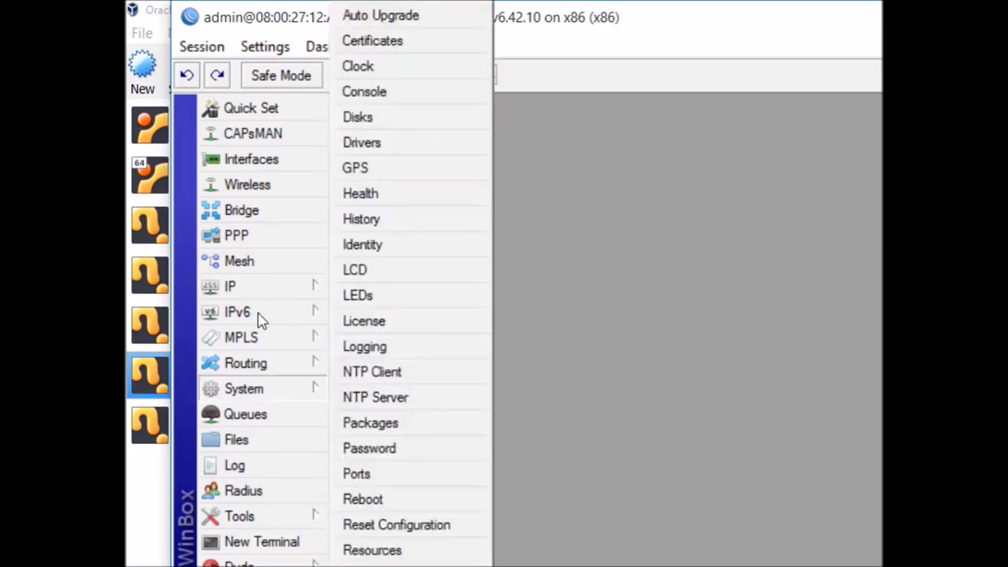
- Open System > Packages to list the 19 installed 6.42.10 packages
click(370, 422)
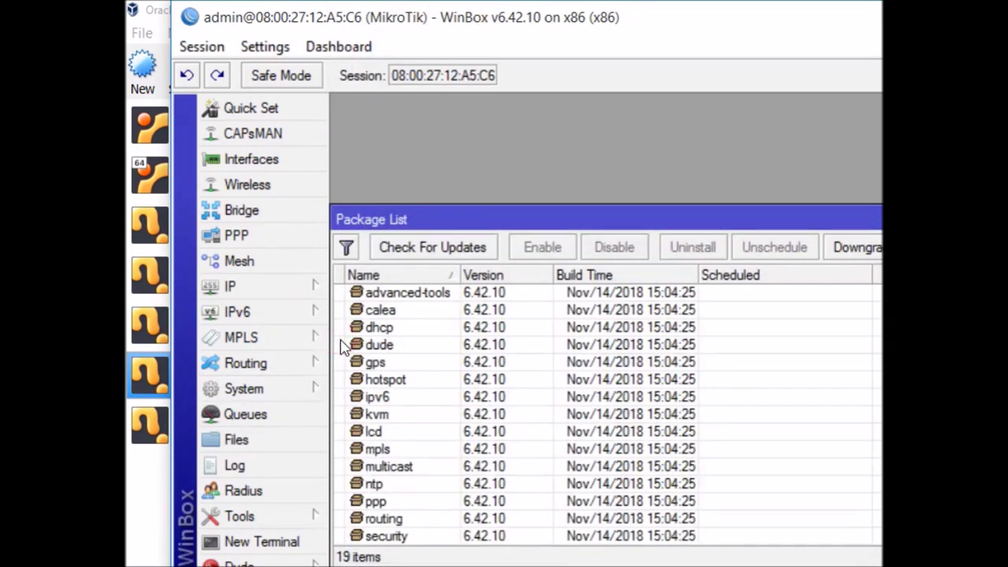
click(776, 26)
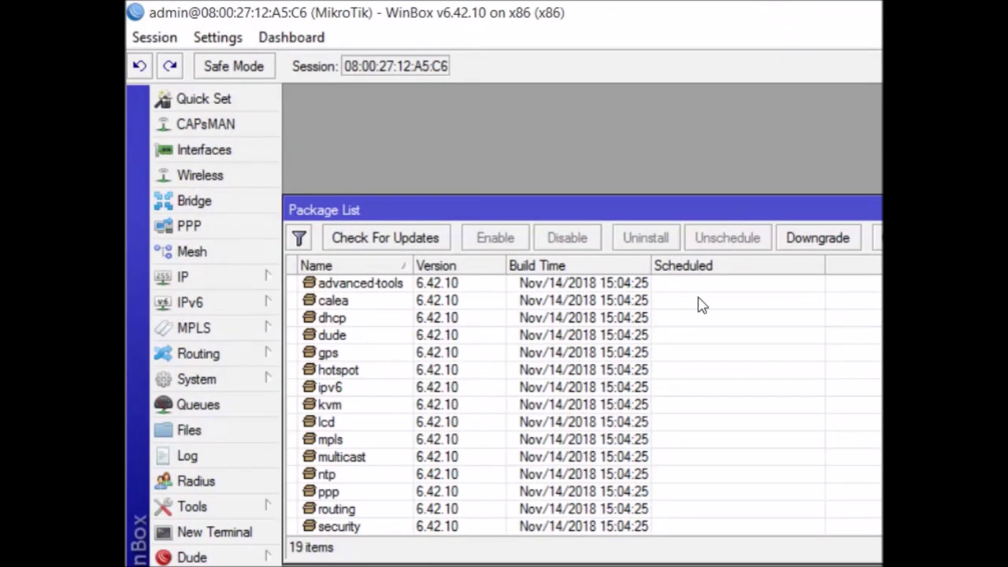
key(alt+Tab)
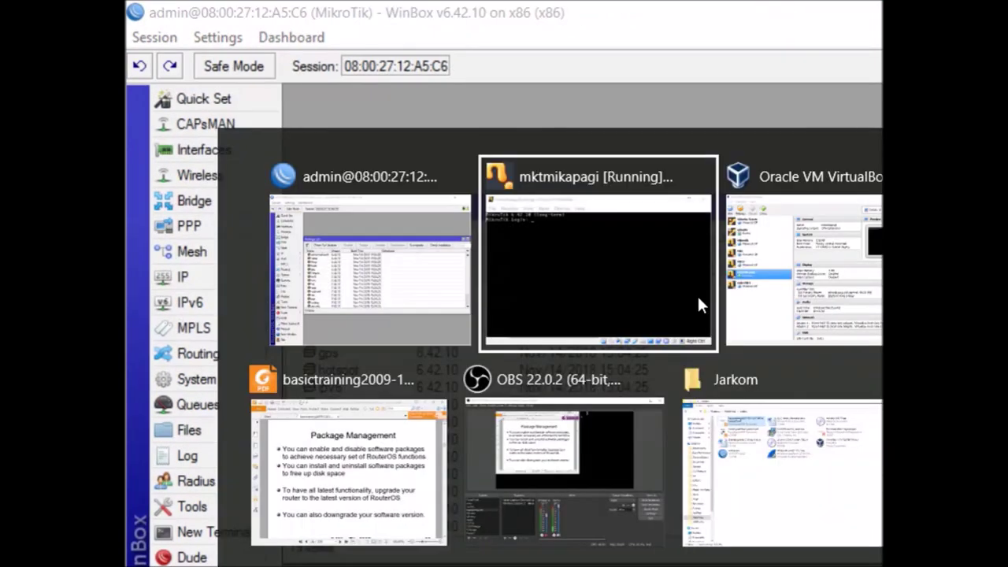
key(alt+Tab)
key(alt+Tab)
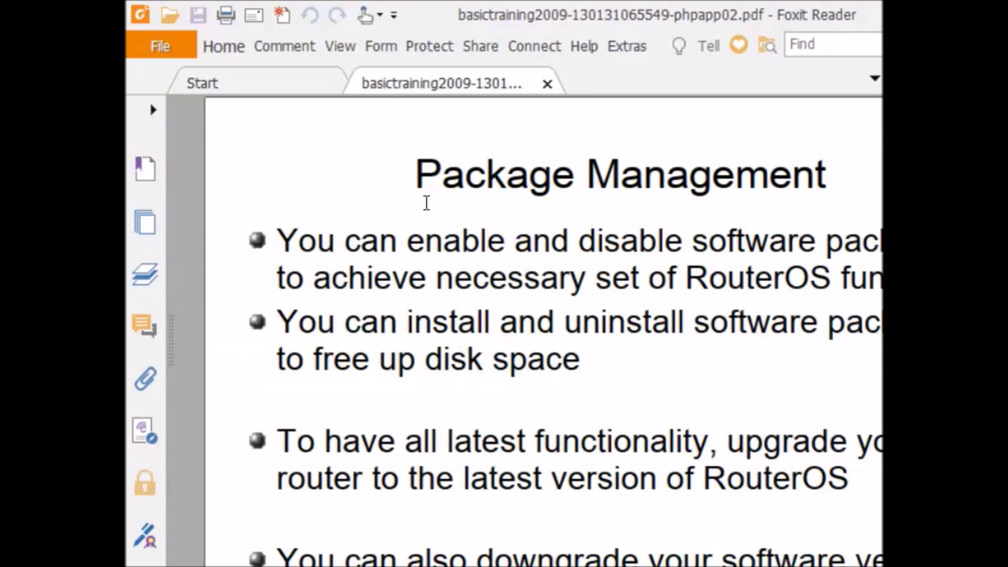
key(alt+Tab)
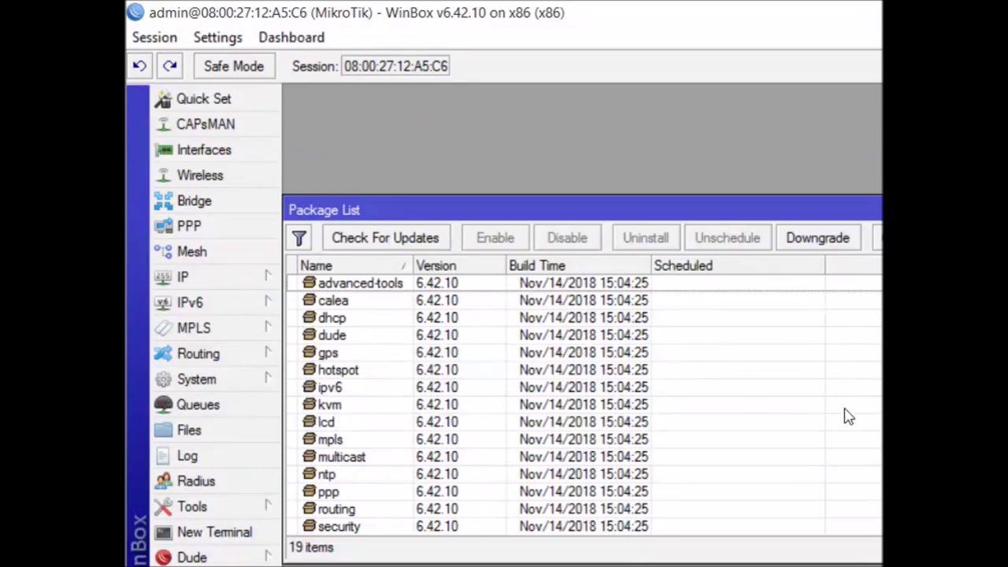
scroll(870, 424, down, 2)
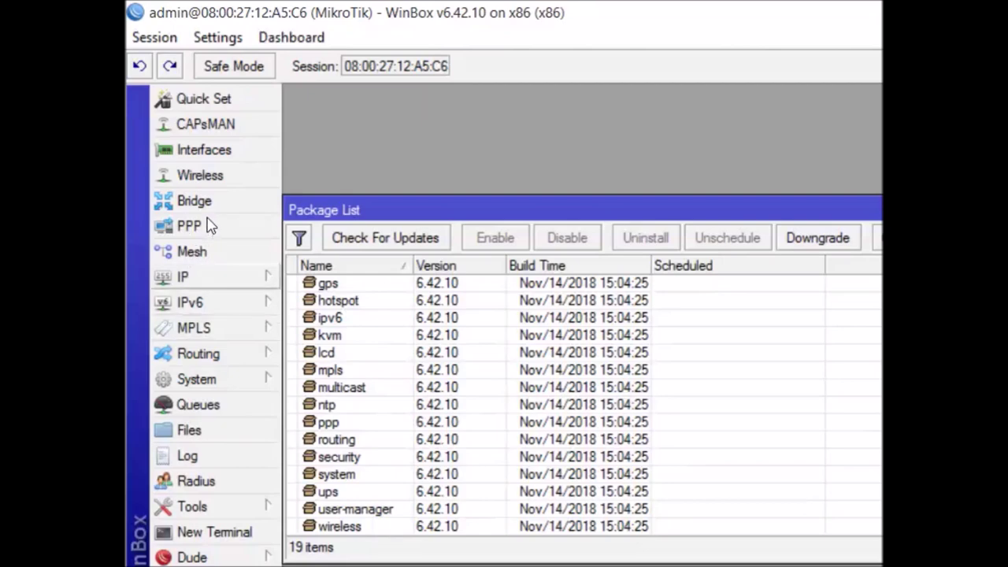
click(208, 221)
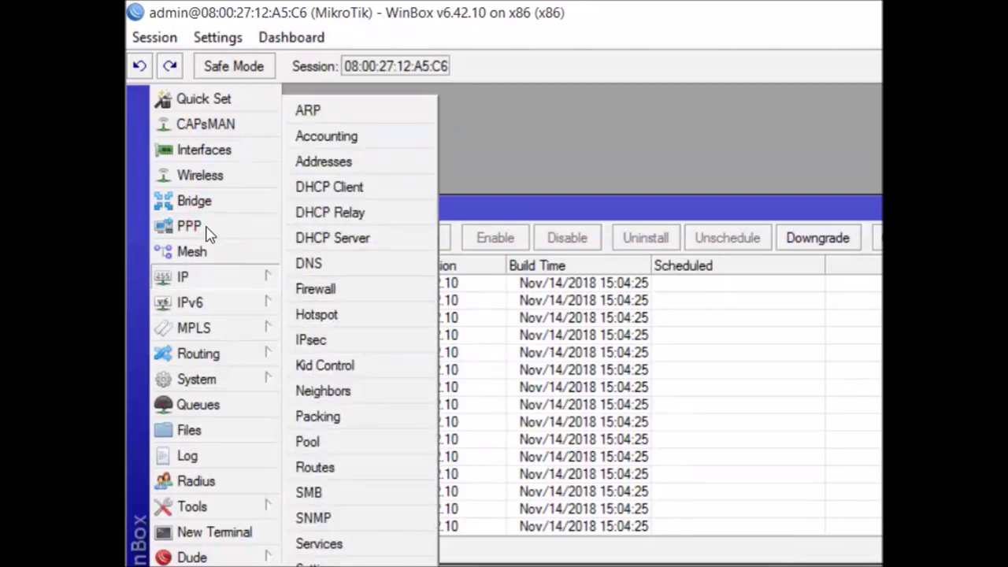
click(412, 284)
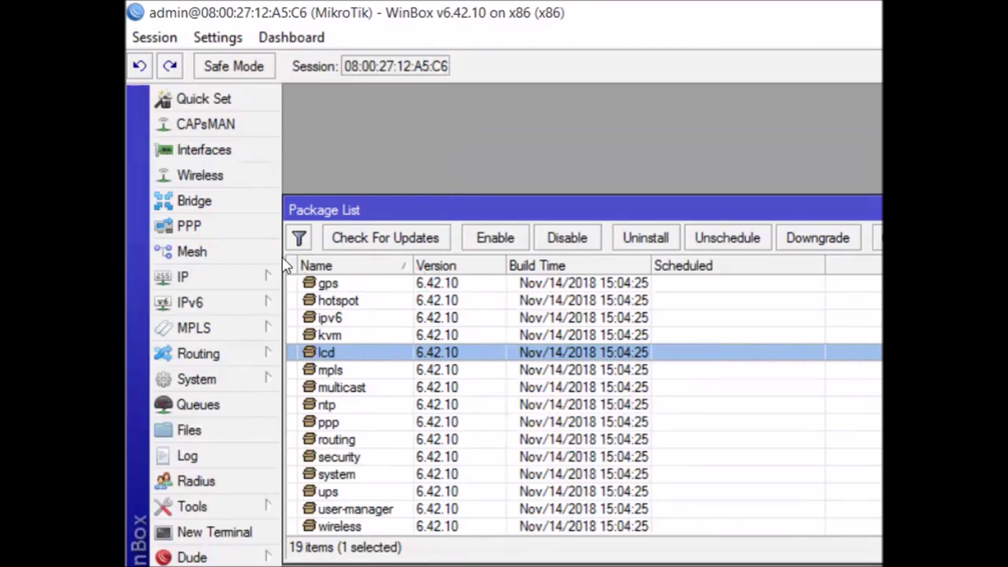
click(206, 226)
click(203, 251)
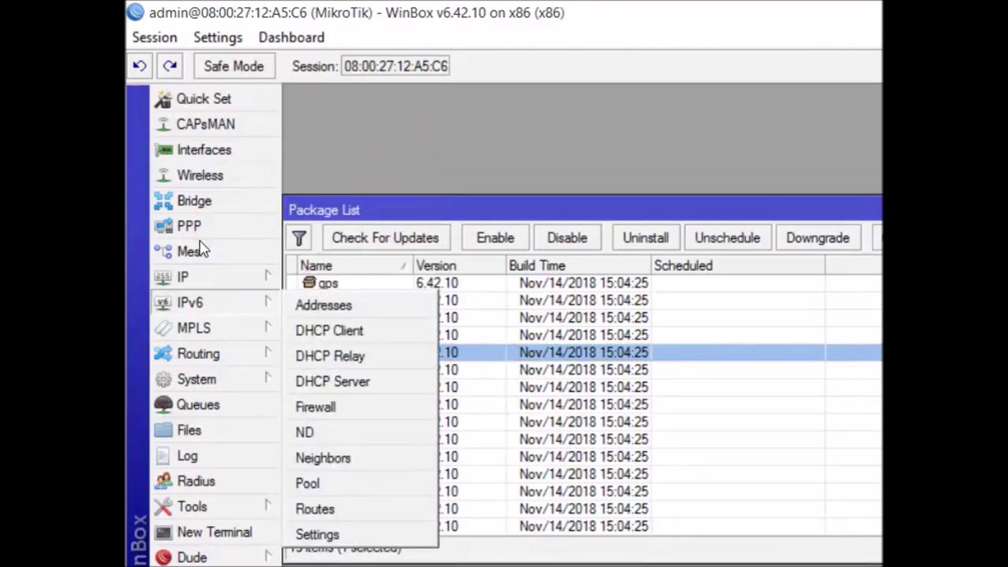
click(434, 288)
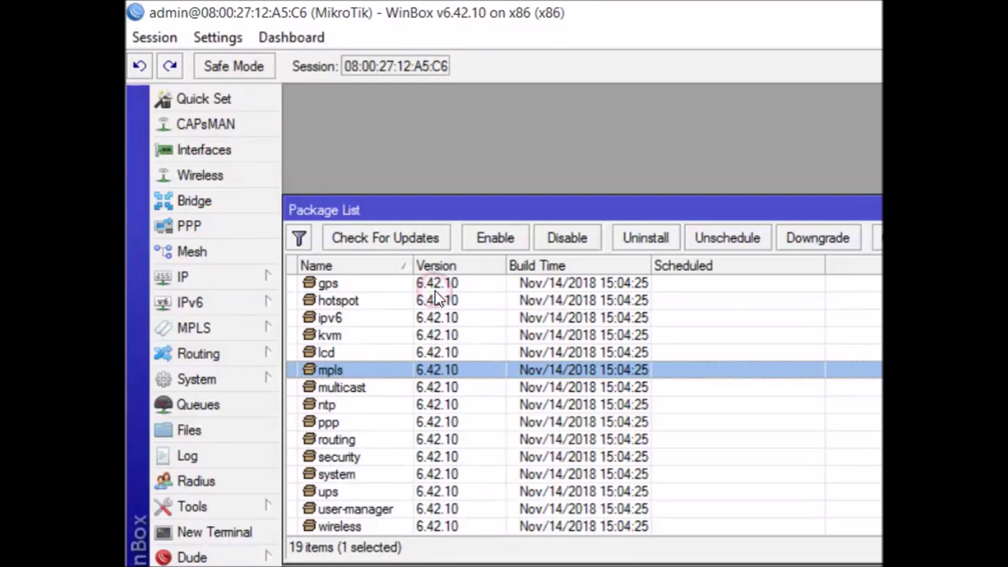
key(Up)
key(Up)
key(Up)
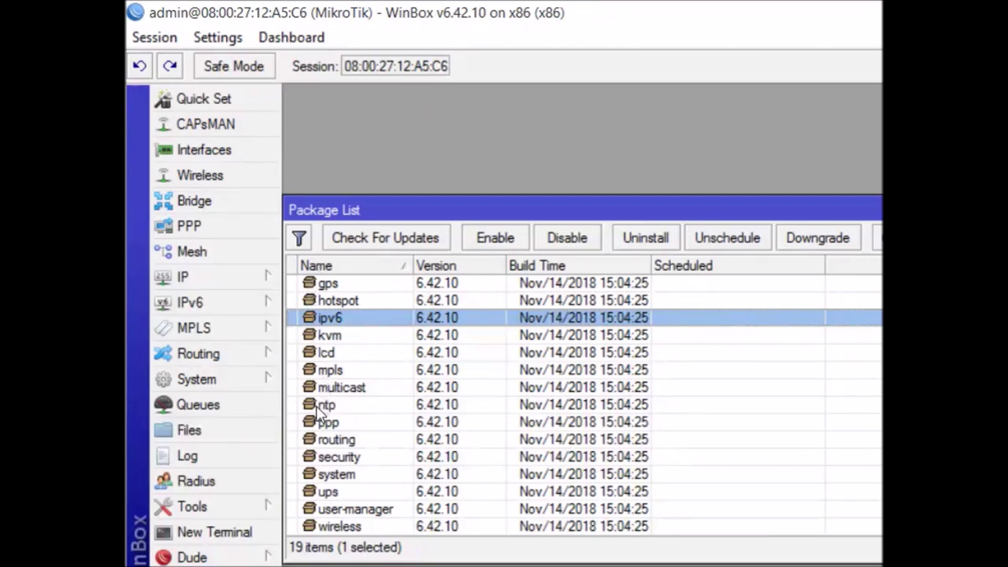
key(u)
key(s)
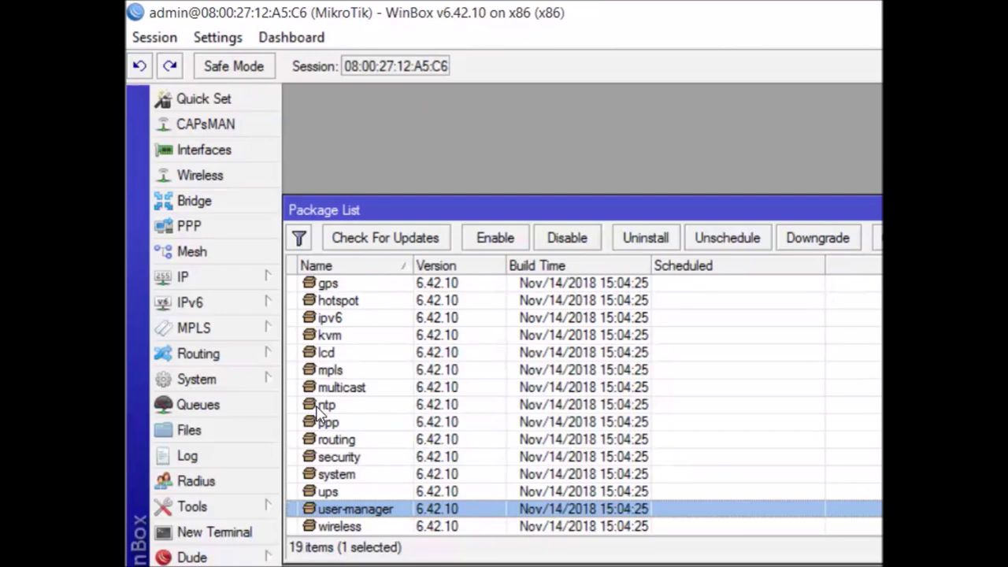
key(alt+Tab)
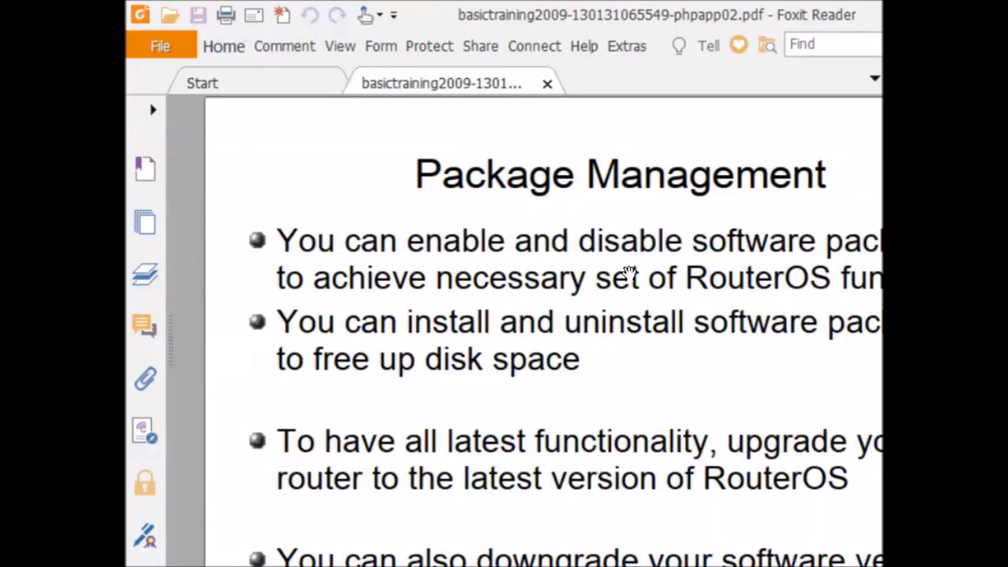
key(alt+Tab)
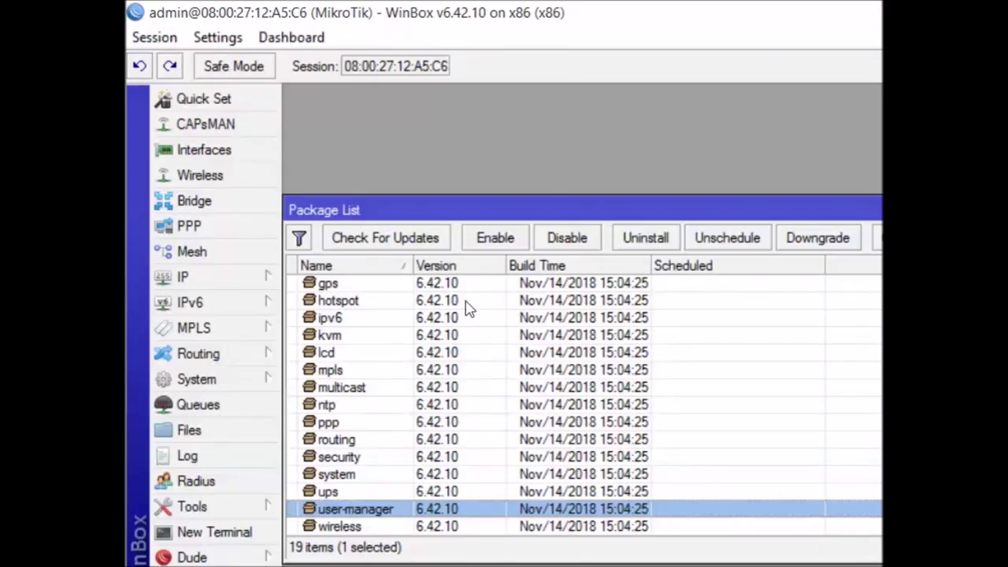
- Close the Disk List window and open System > Resources
click(824, 180)
click(197, 378)
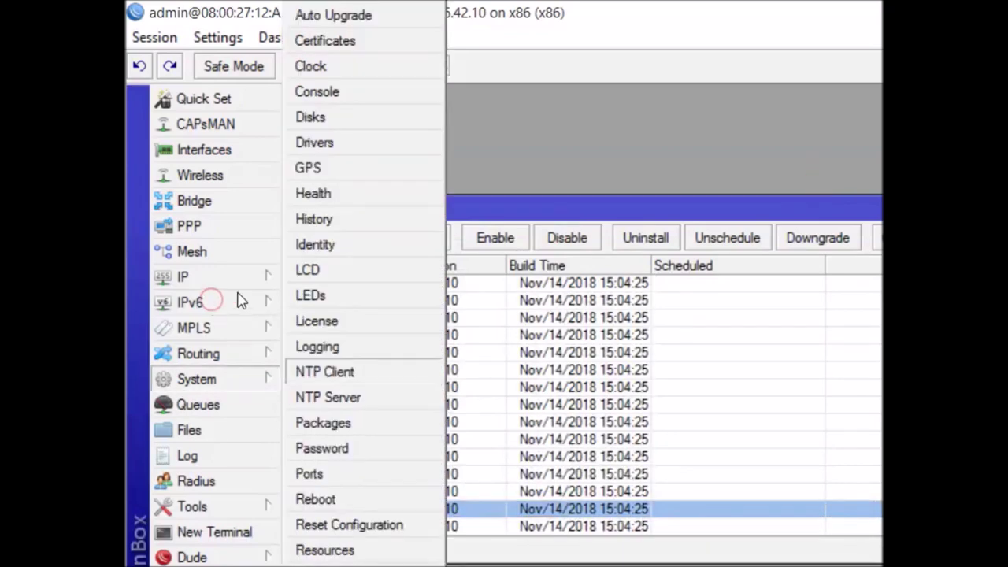
click(325, 551)
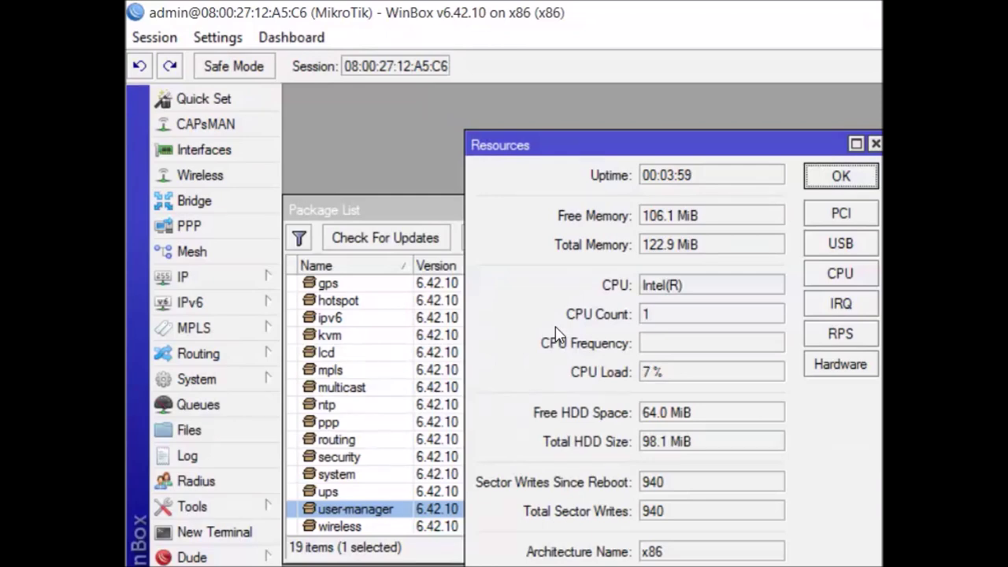
- Bring Package List, then Resources to the front, and dismiss the Dude feature list
click(351, 169)
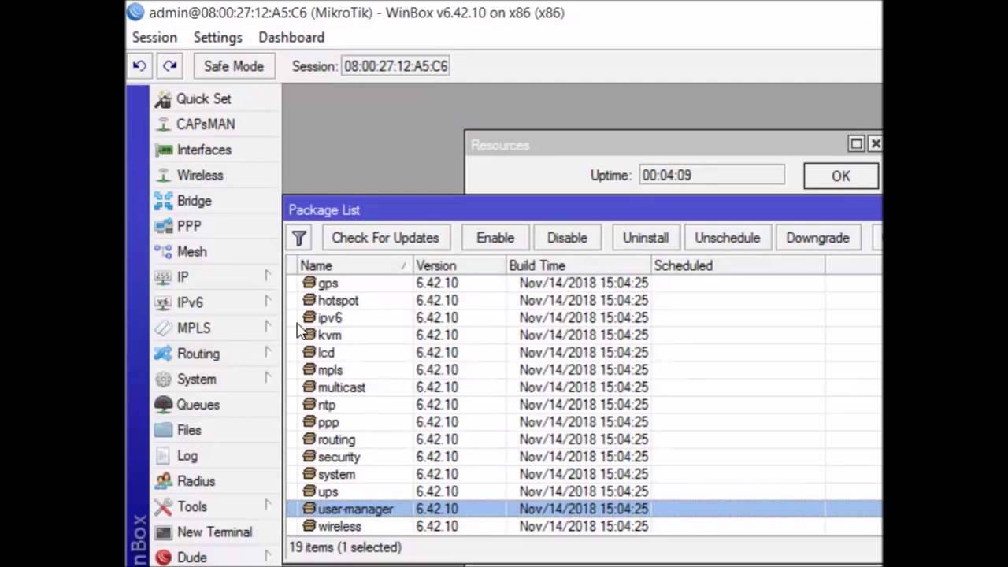
click(470, 116)
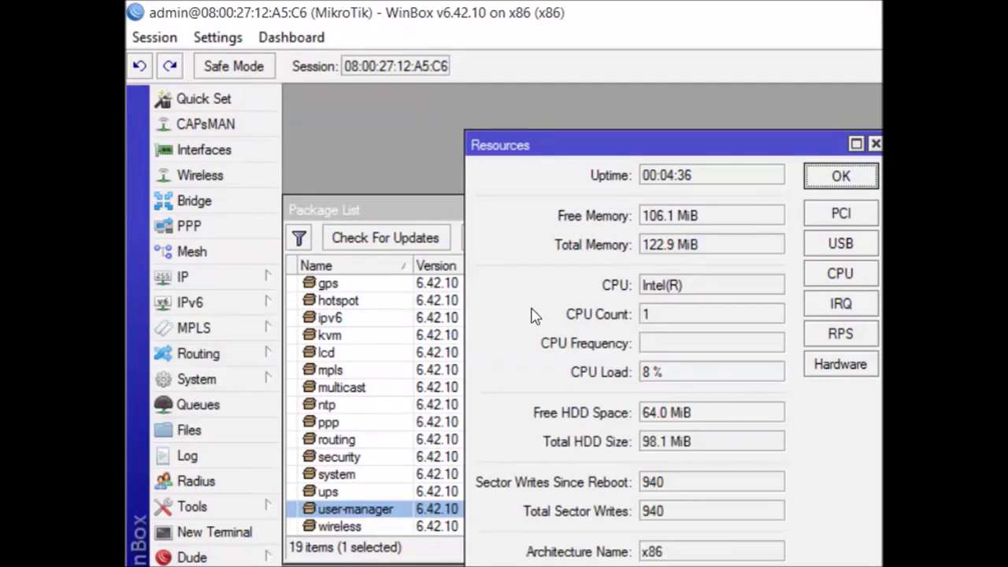
click(204, 446)
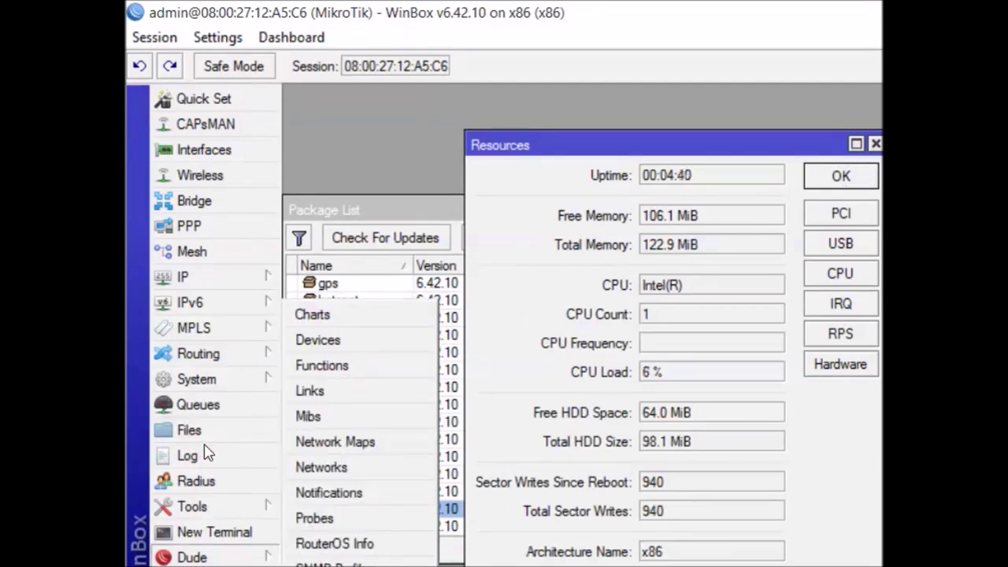
click(535, 323)
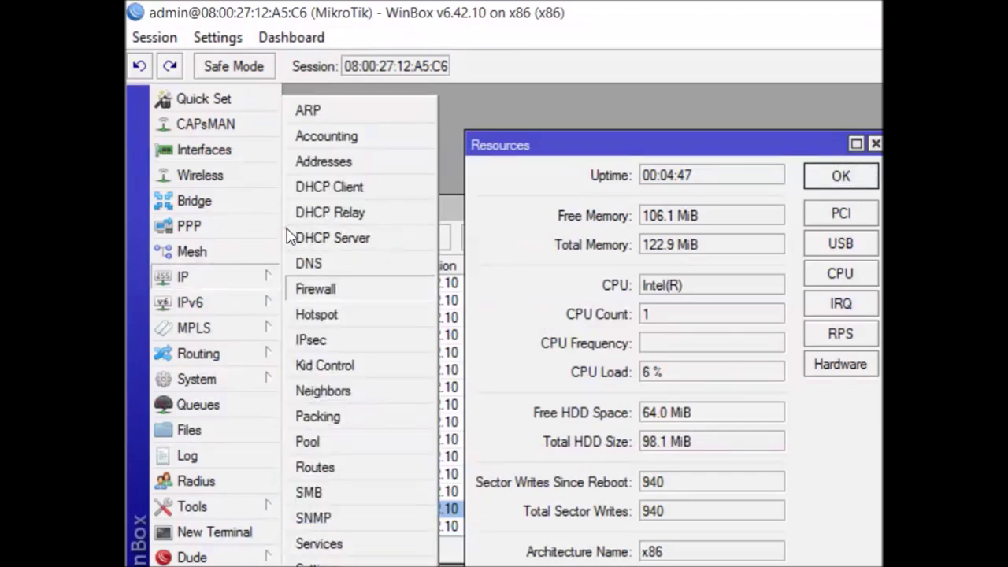
- View the empty IP > Firewall Mangle rules, then return to the Resources window
click(299, 288)
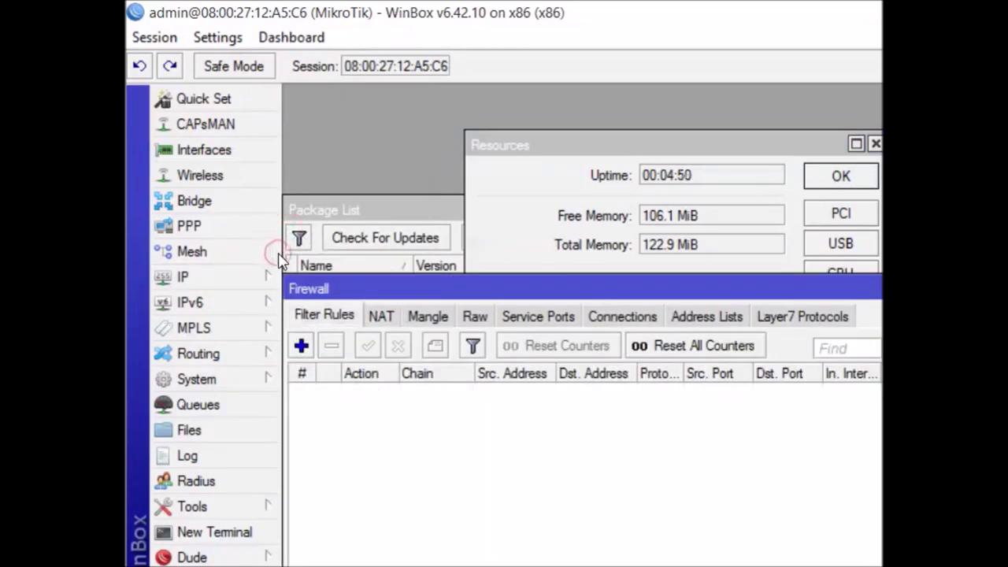
click(427, 316)
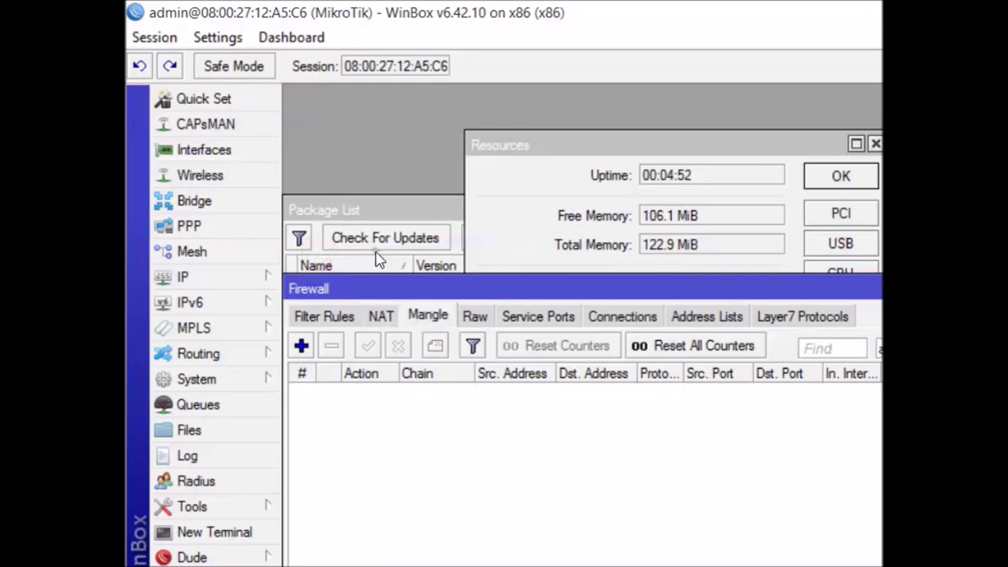
click(794, 233)
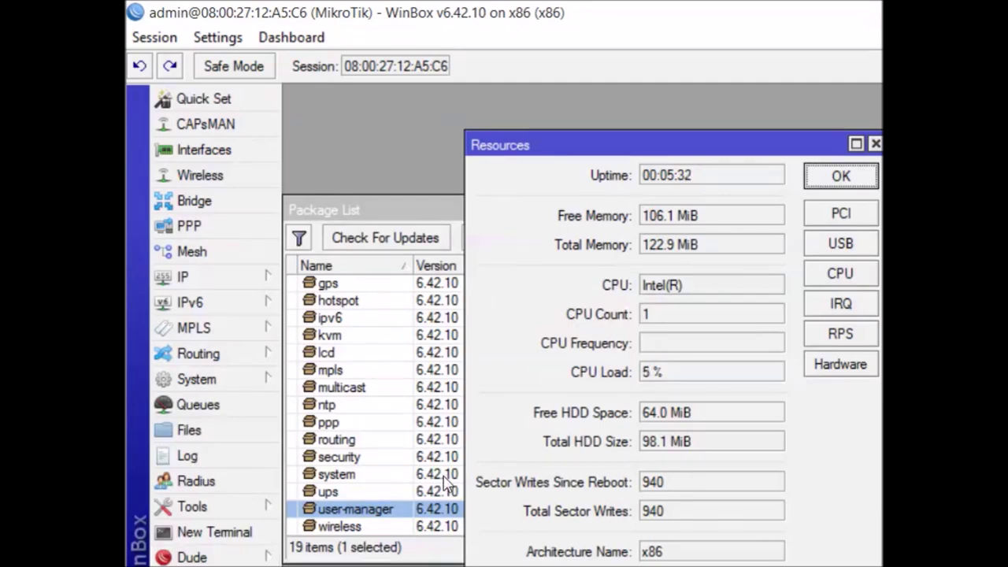
- Glance at the Foxit training notes, then return to WinBox's Package List window
mouse_move(496, 564)
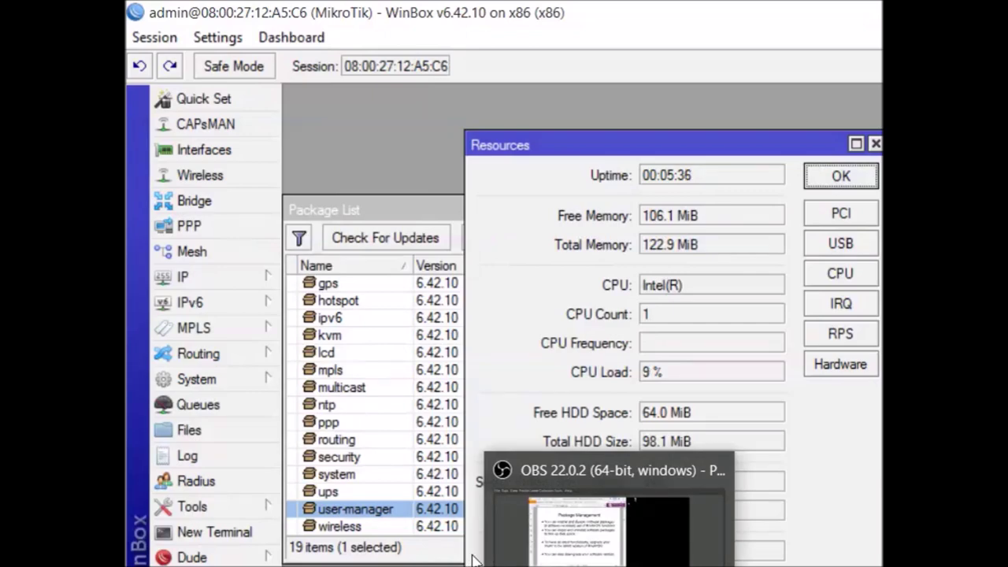
click(468, 557)
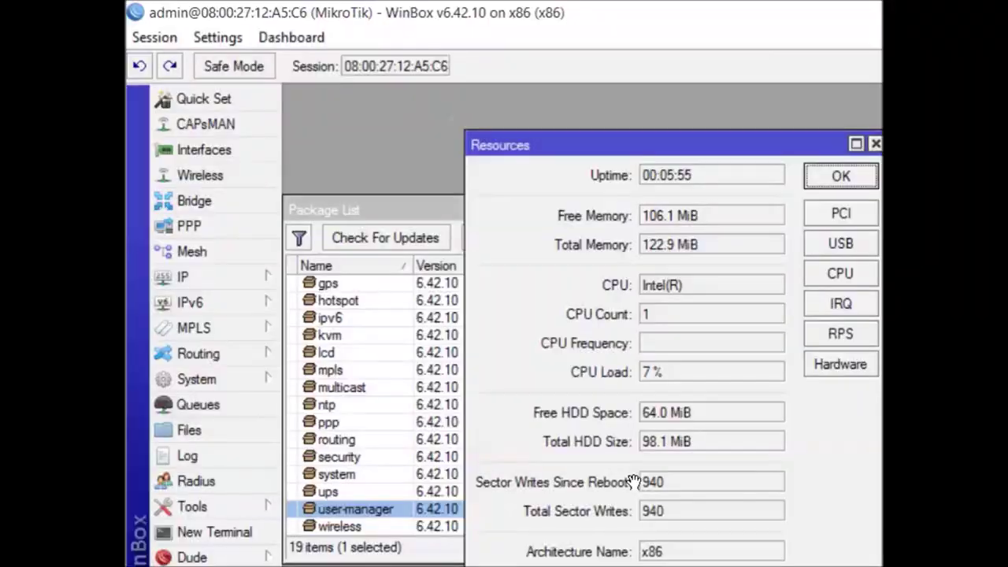
click(367, 169)
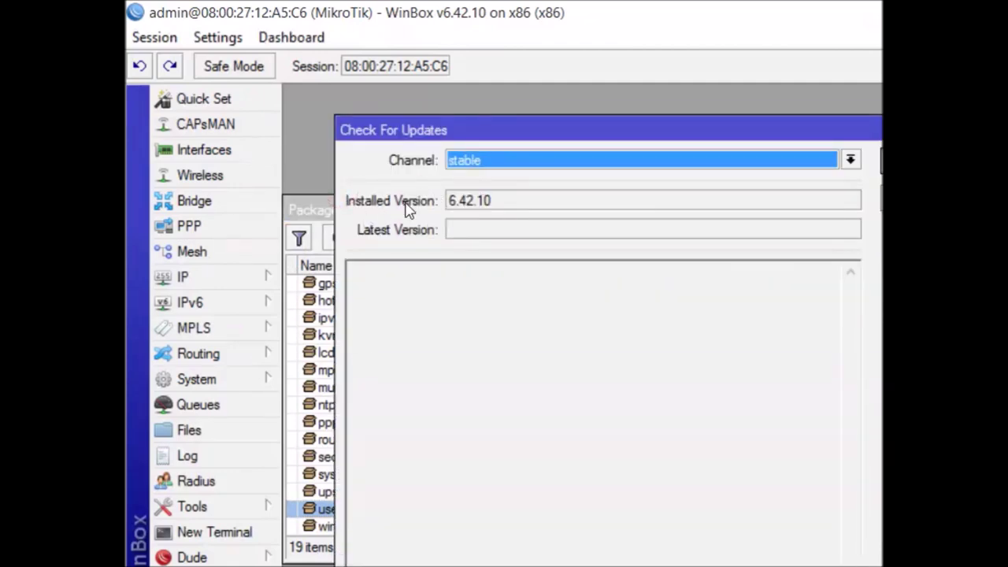
- Connect the PC to the STMIKCikarang_Perpus Wi-Fi and close the Check For Updates dialog
click(648, 551)
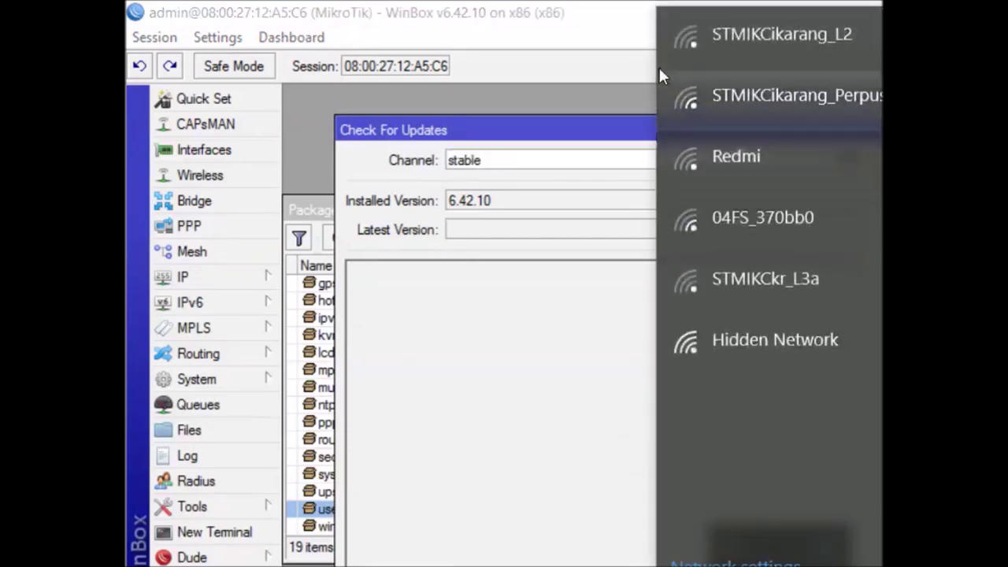
click(692, 82)
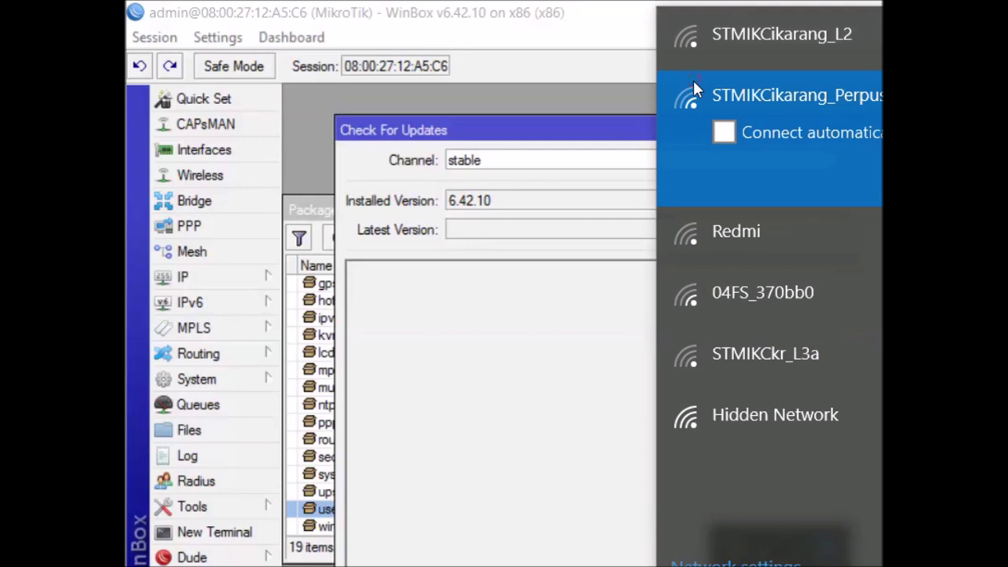
click(792, 150)
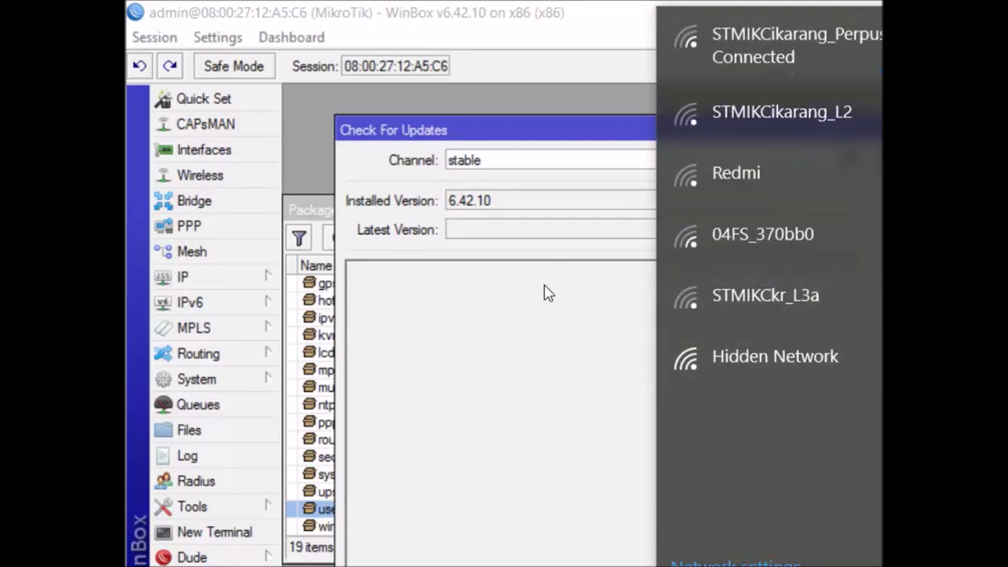
click(475, 303)
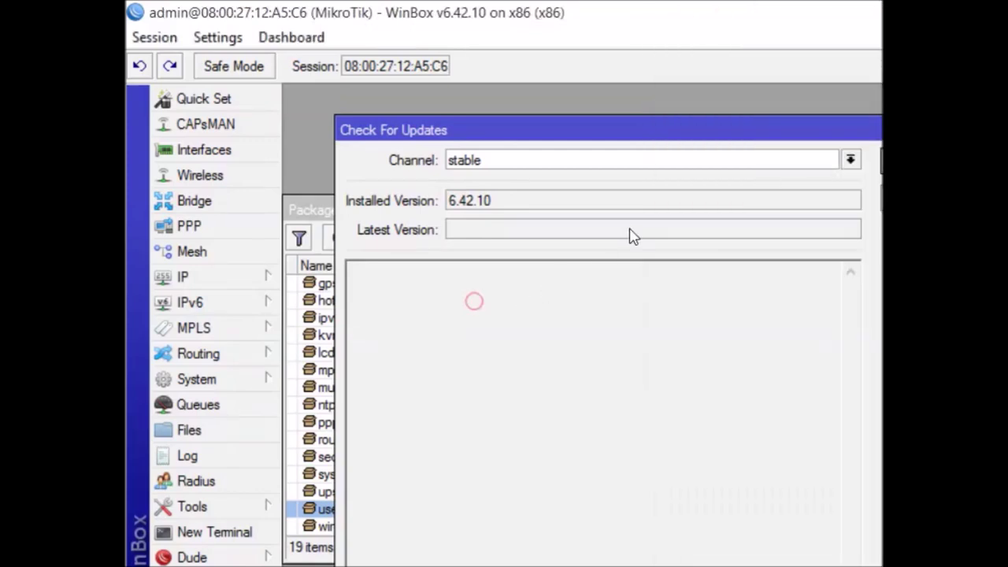
click(828, 106)
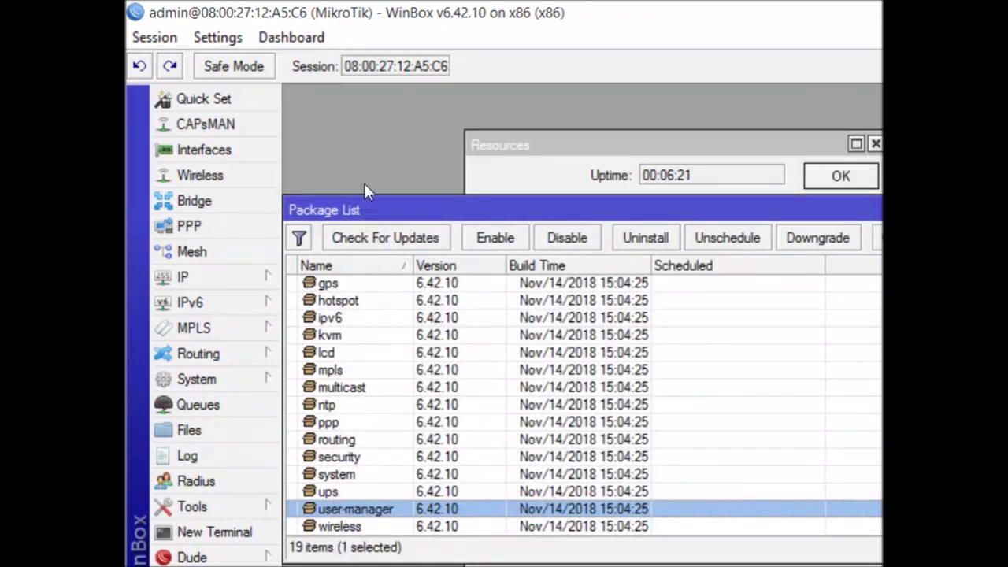
click(363, 237)
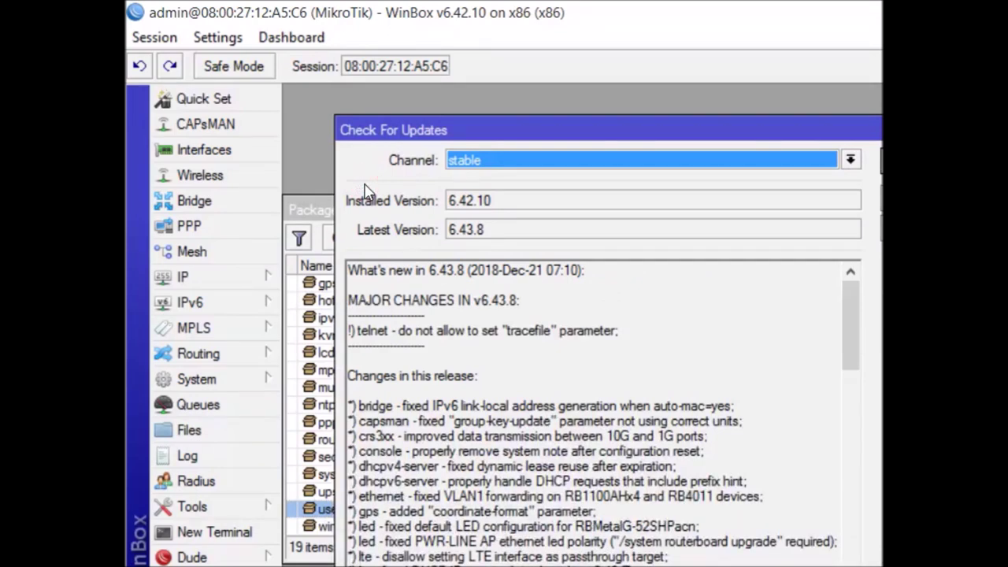
key(Return)
click(827, 104)
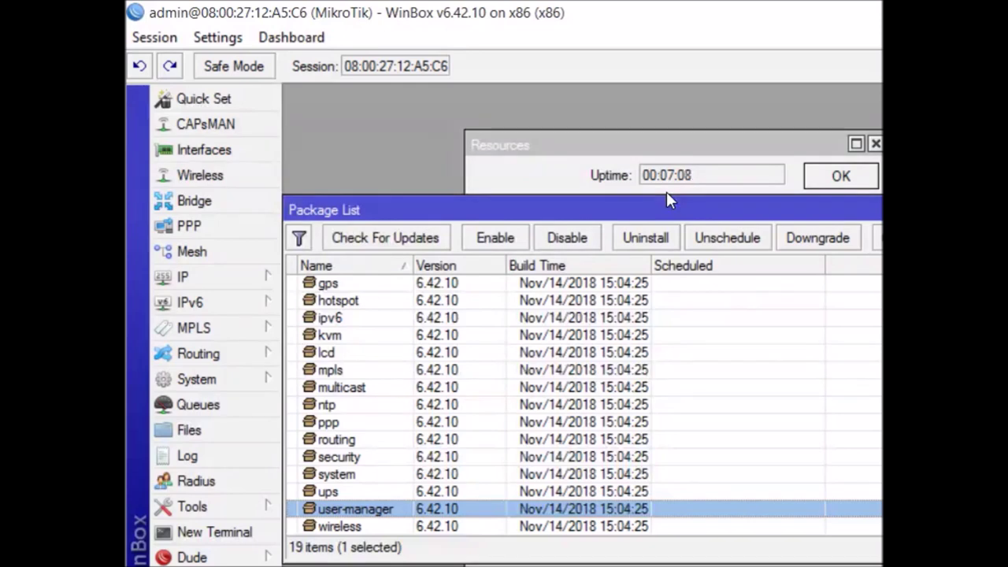
- Switch to Foxit Reader and scroll past Package Management to the Drag'n'Drop slide
key(alt+Tab)
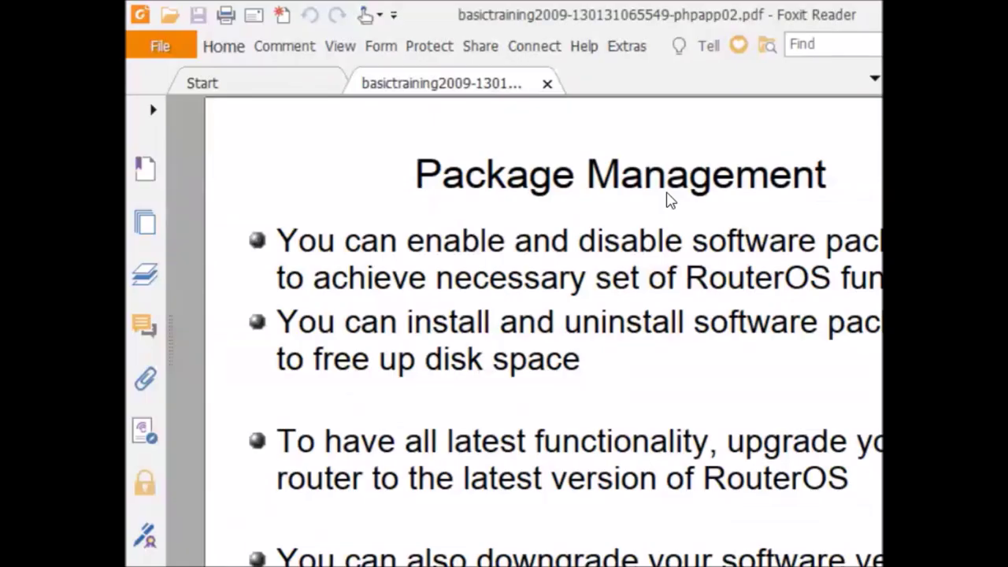
scroll(666, 198, down, 3)
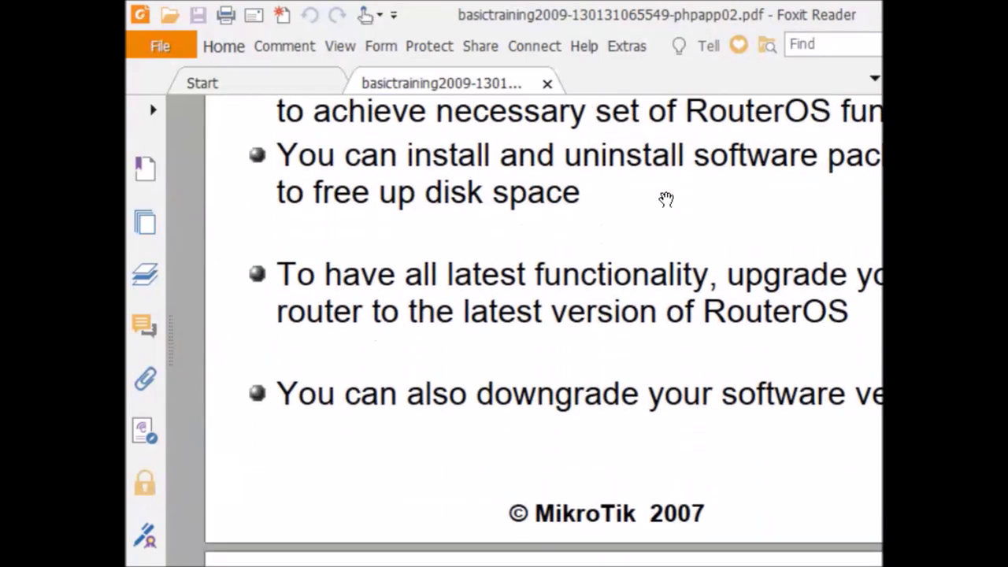
scroll(666, 198, down, 2)
scroll(666, 198, down, 4)
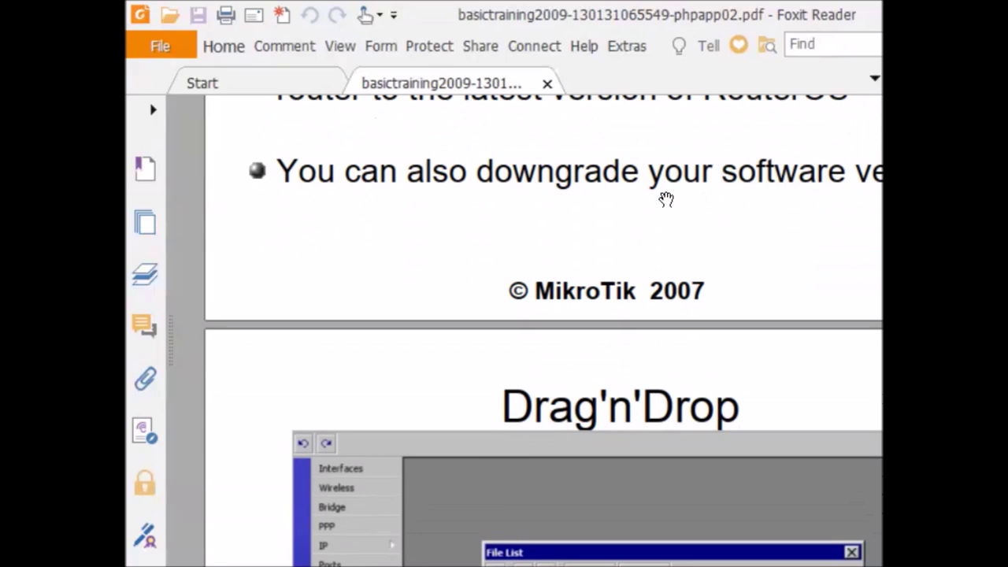
scroll(666, 198, down, 2)
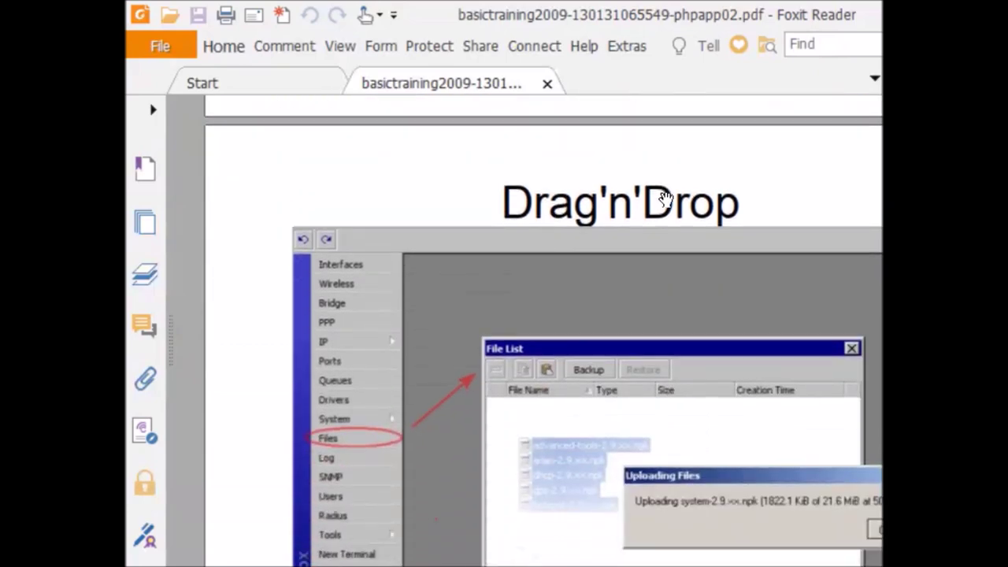
scroll(666, 198, down, 1)
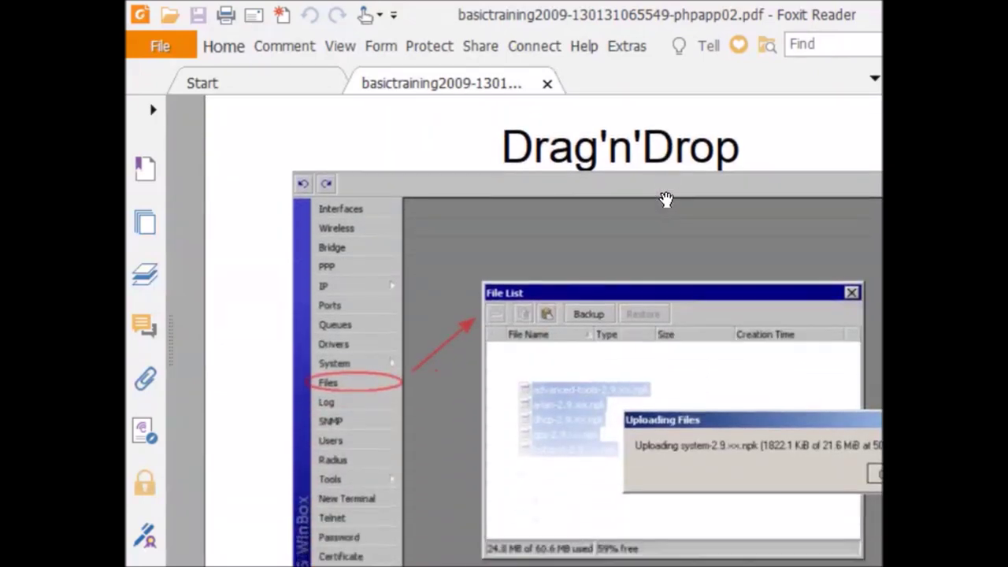
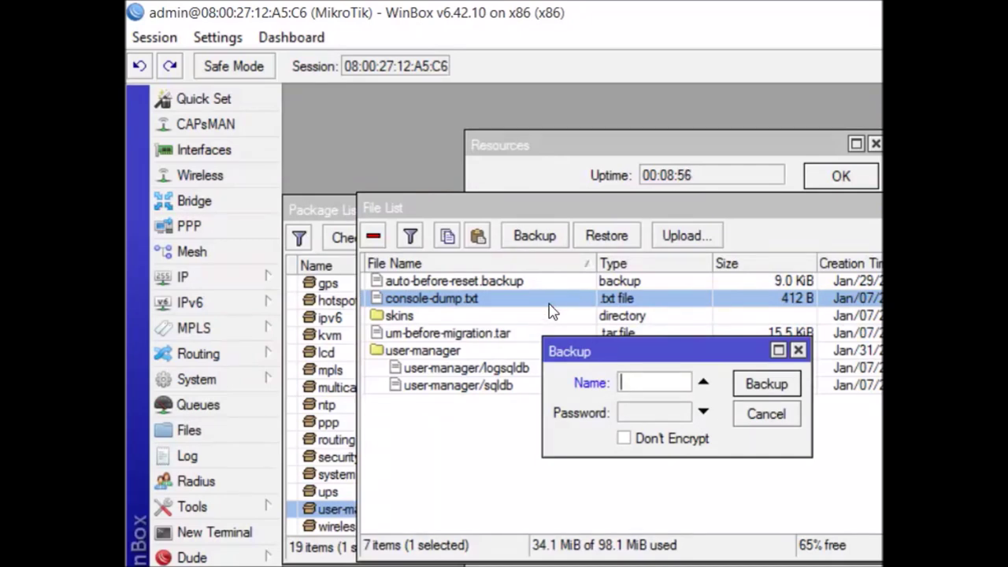
- Create a router backup named mkt31012019
text(mkt31)
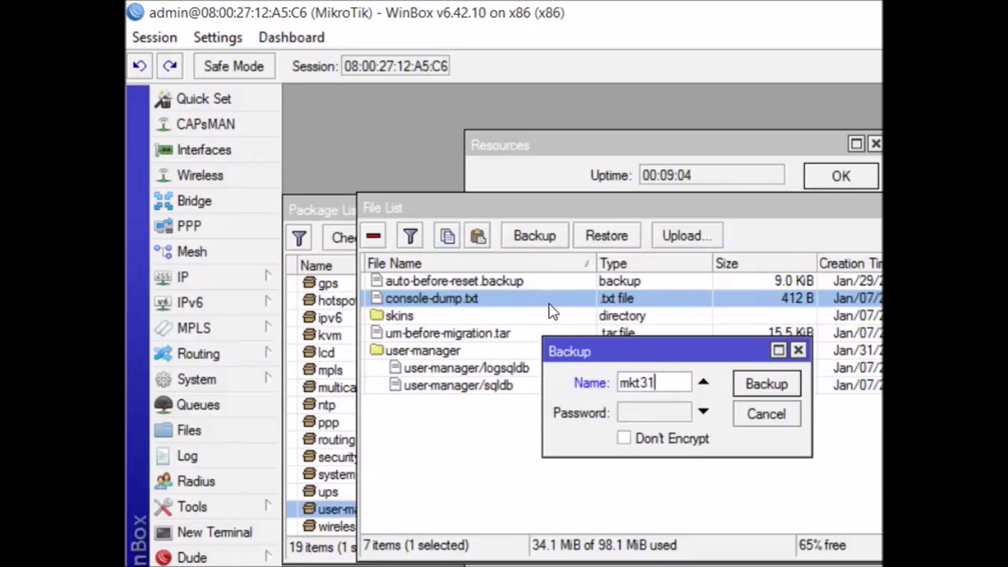
text(012019)
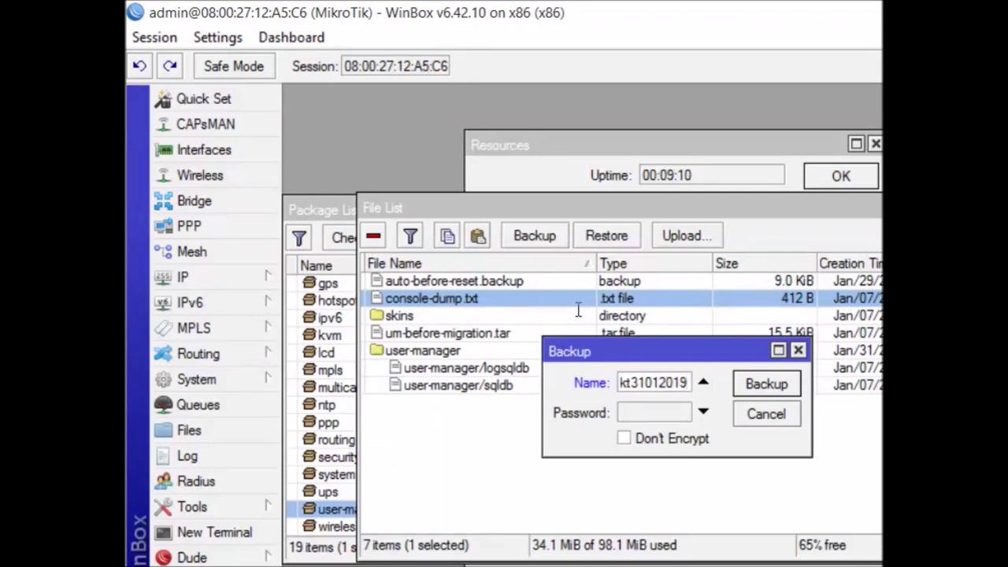
key(Return)
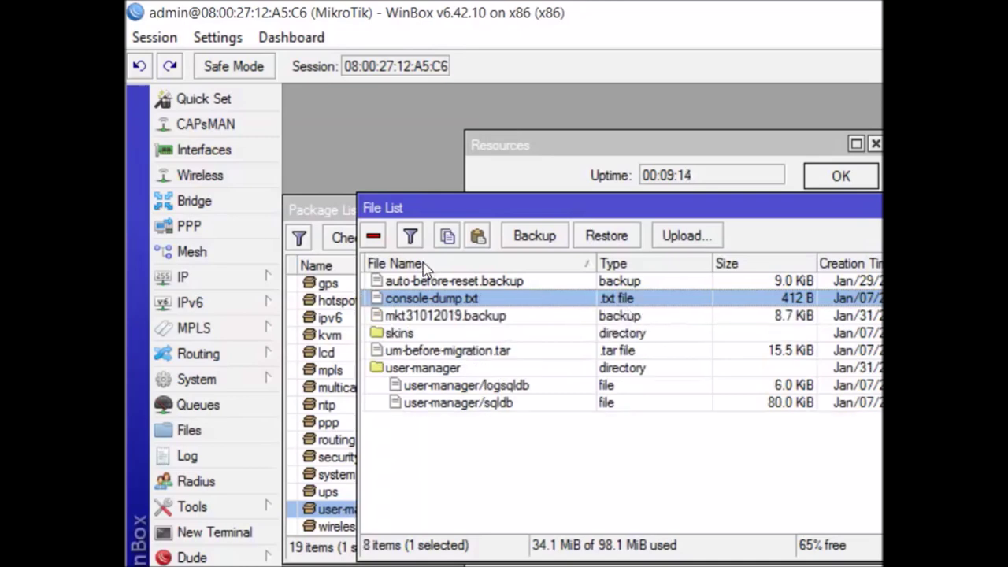
- Download mkt31012019.backup from the router's File List to the Desktop
key(Down)
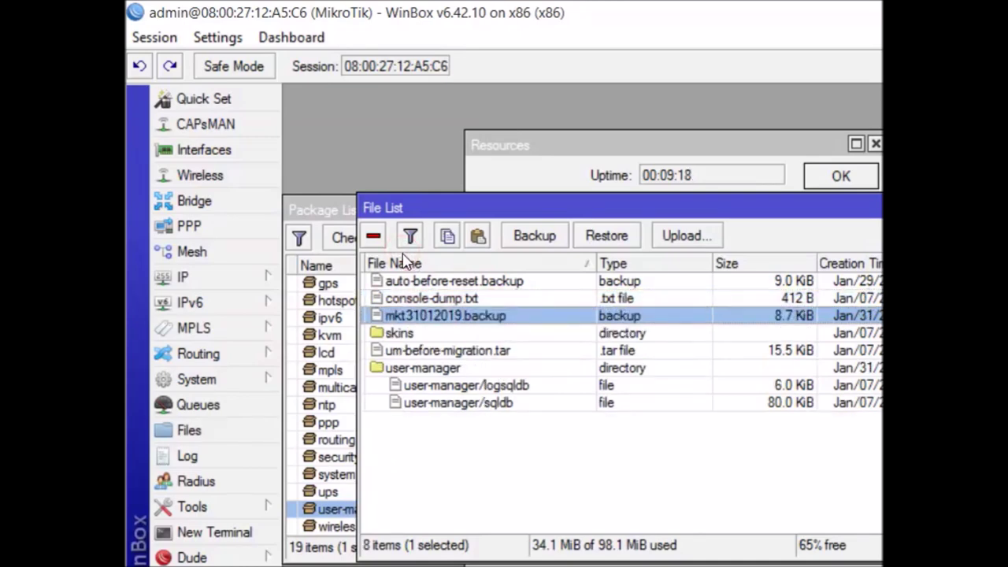
key(Menu)
key(Down)
key(Up)
key(Up)
key(Down)
key(Return)
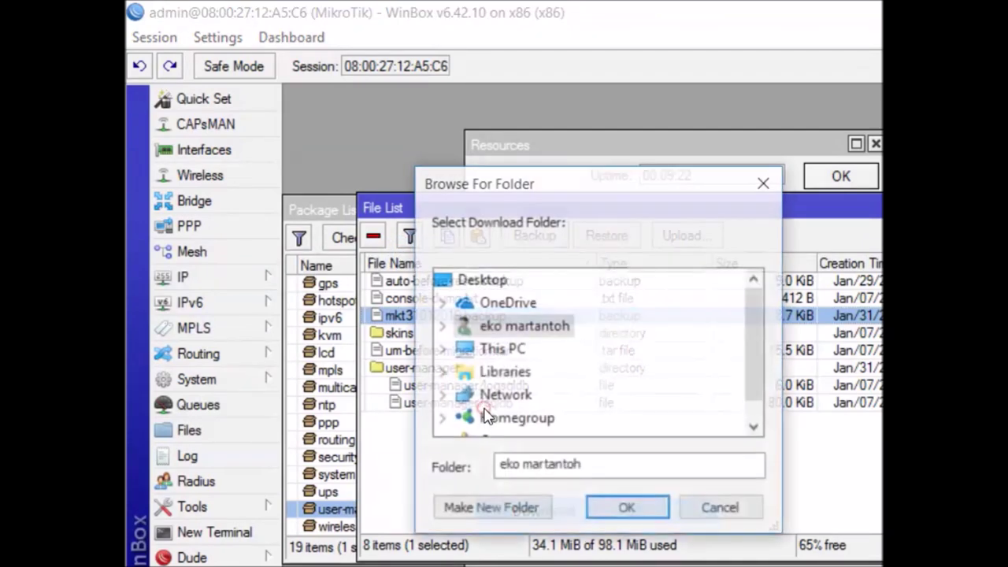
key(Up)
key(Up)
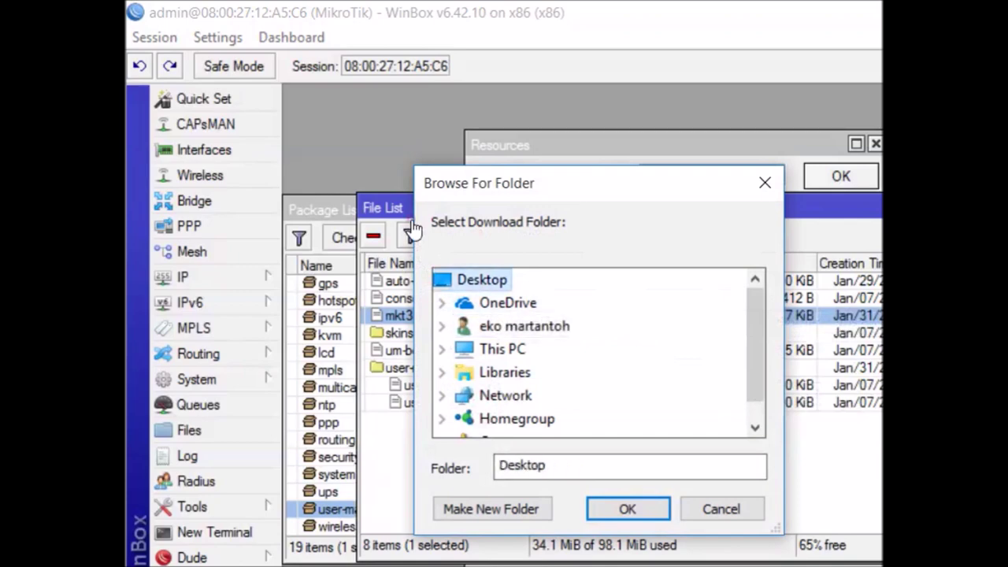
key(Return)
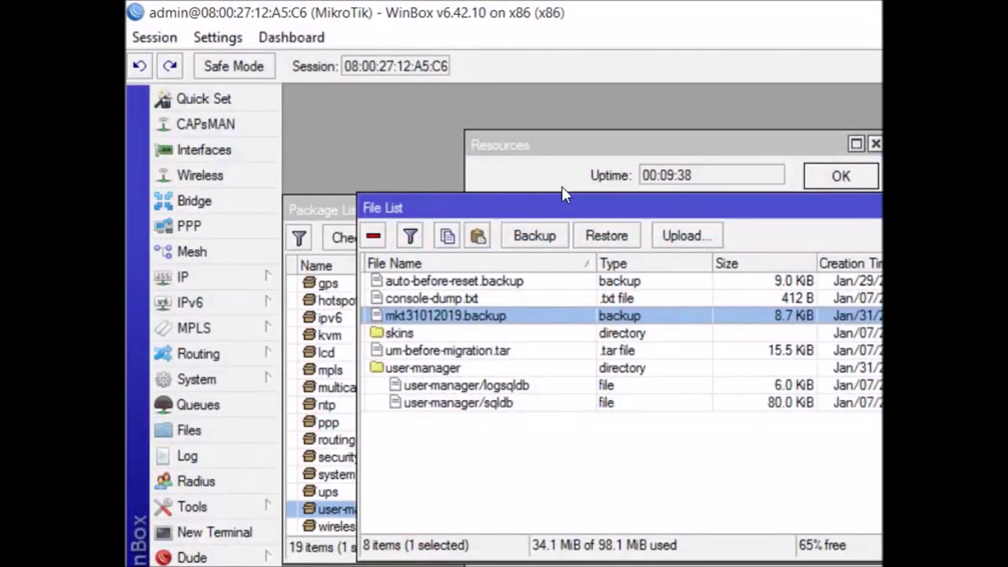
- Delete mkt31012019.backup from the router, upload it again, then delete it once more
click(686, 235)
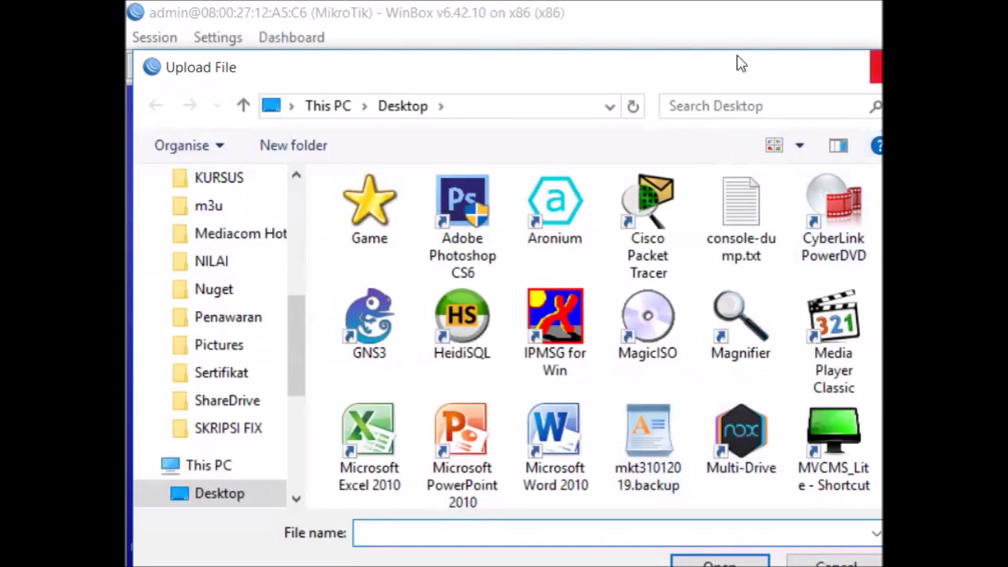
key(Escape)
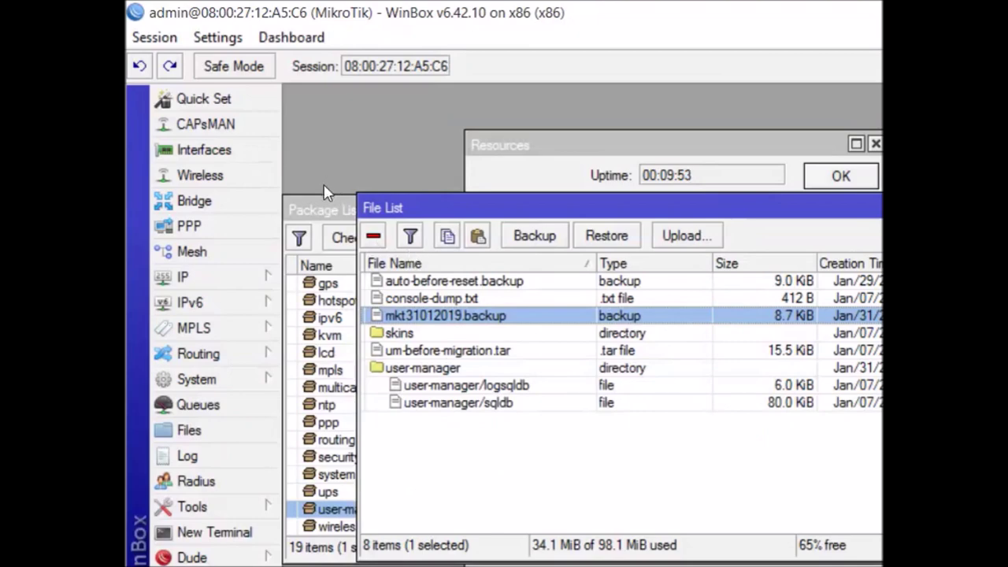
key(Delete)
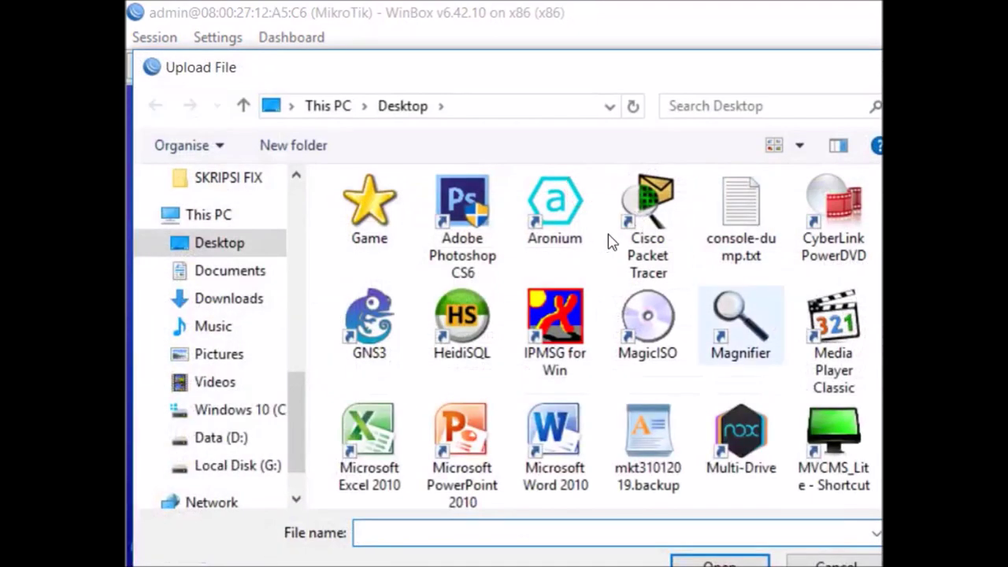
text(mkt31012019.backup)
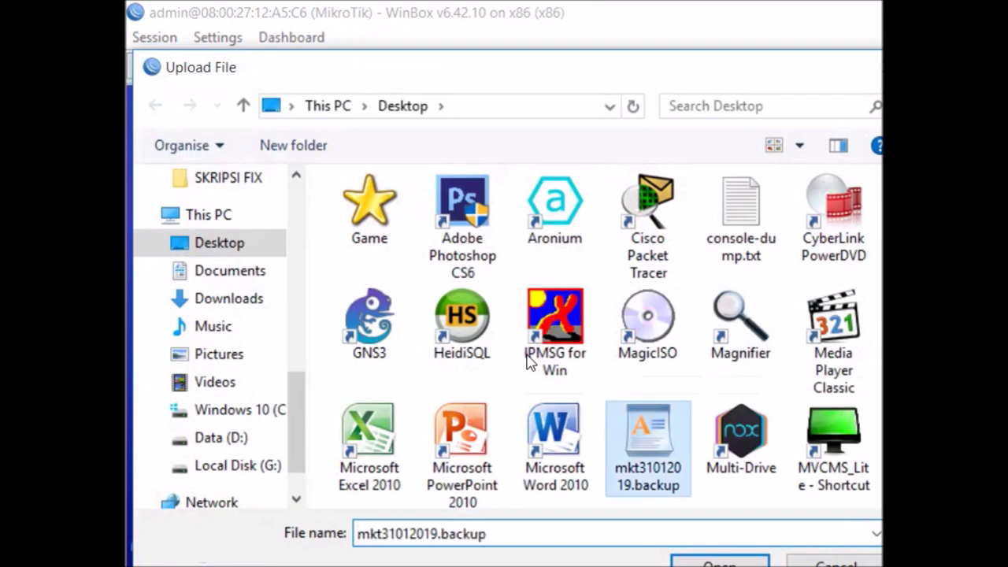
key(Return)
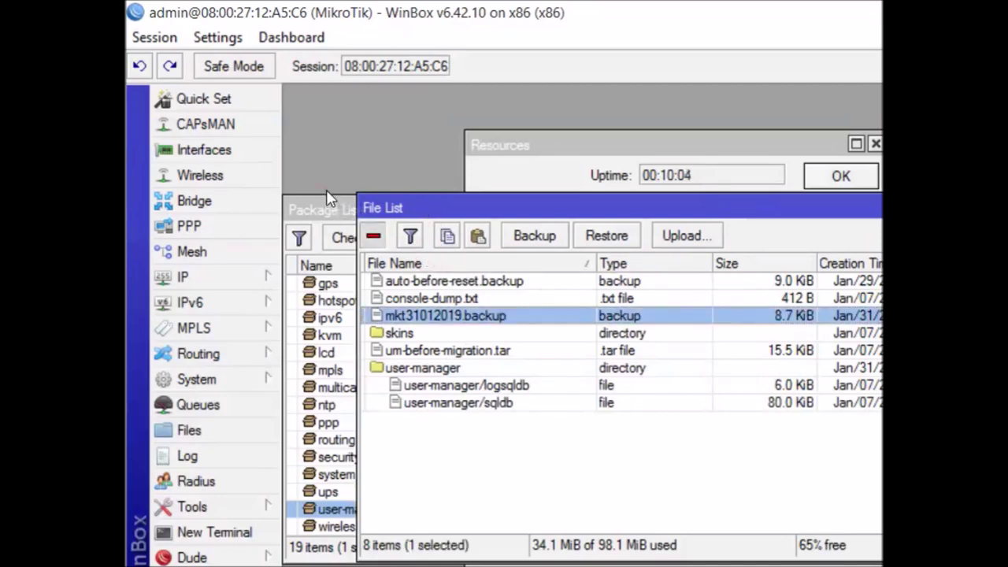
key(Delete)
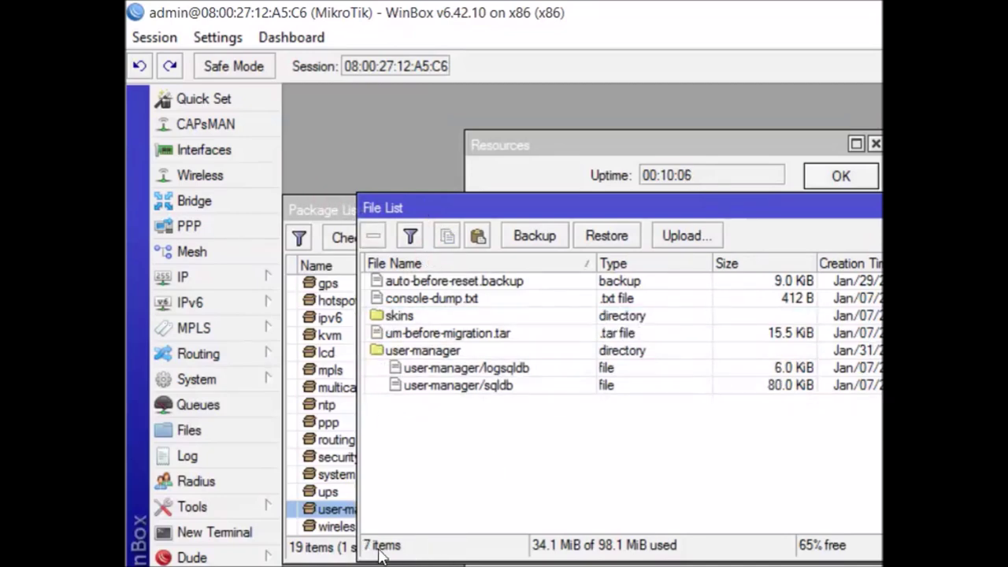
- Drag mkt31012019.backup from the Desktop into the router's File List
click(771, 9)
drag(738, 106, 756, 358)
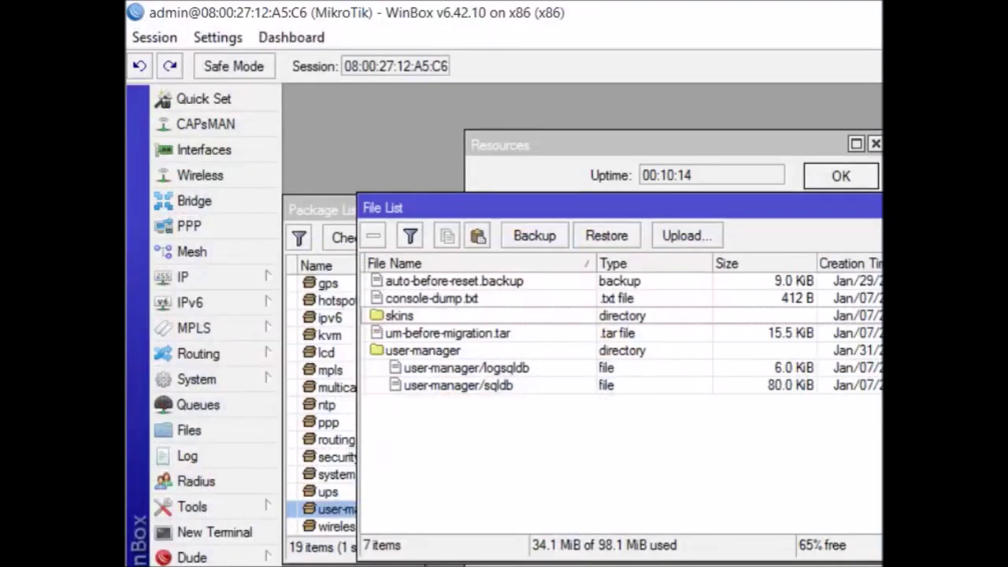
drag(503, 566, 443, 366)
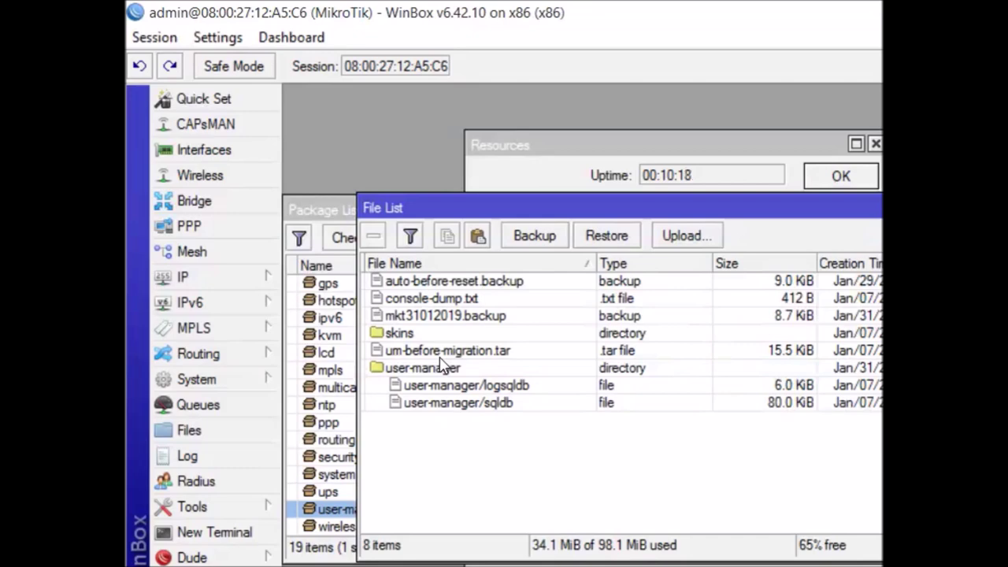
click(418, 316)
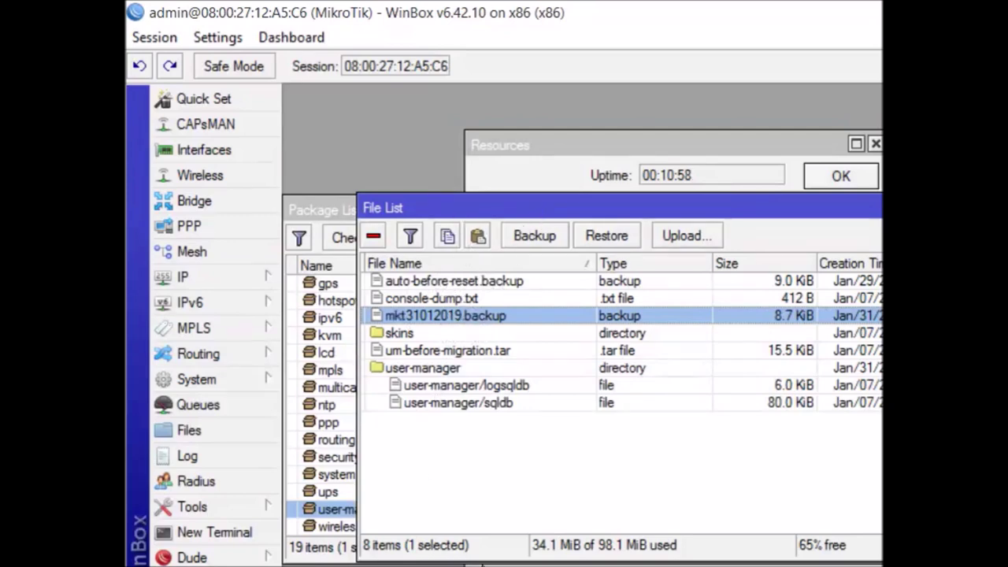
- Scroll the training slides in Foxit Reader down to the Some Tips page, then return to WinBox
click(463, 560)
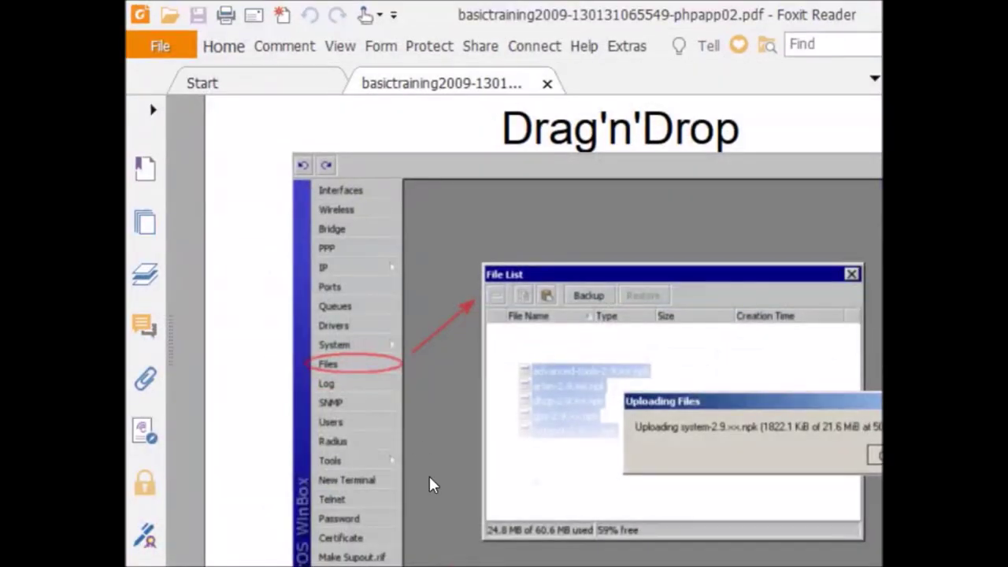
scroll(422, 451, down, 5)
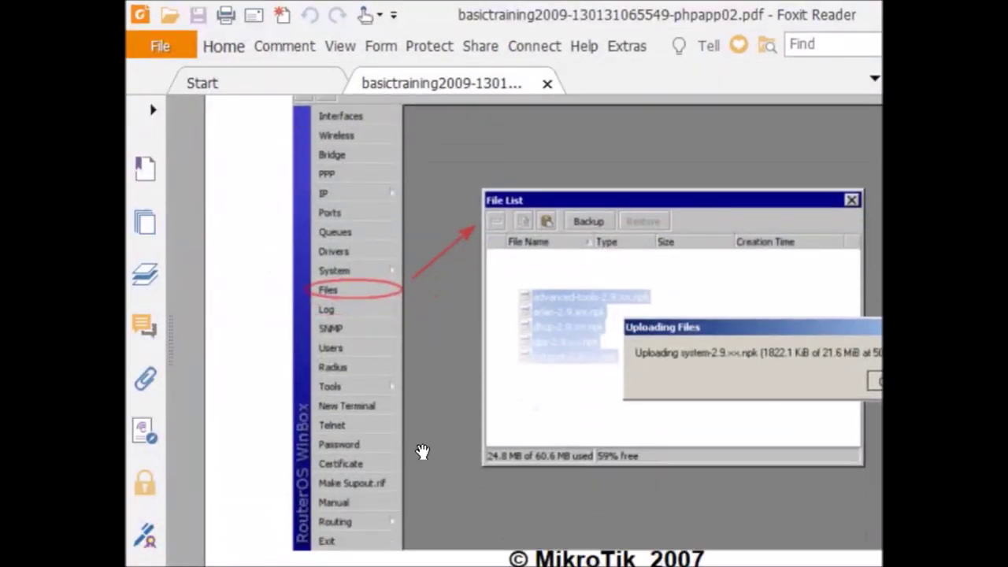
scroll(422, 452, down, 6)
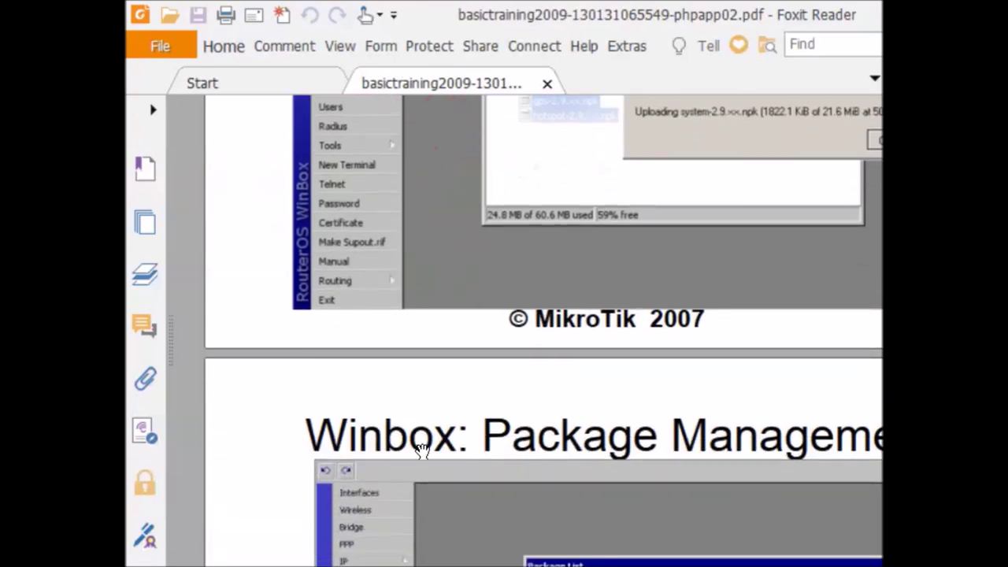
scroll(423, 451, down, 5)
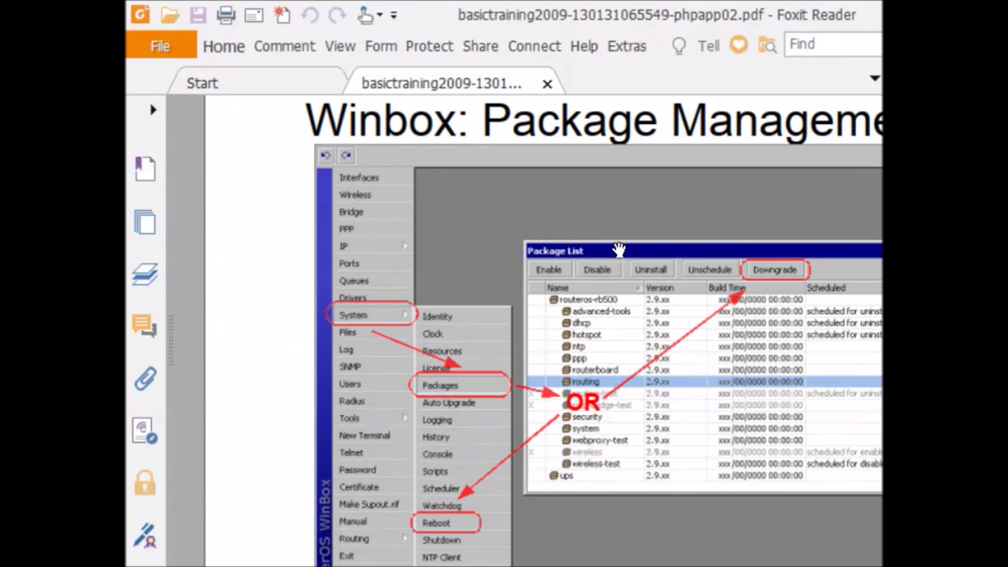
scroll(619, 249, down, 7)
scroll(566, 218, down, 3)
scroll(567, 217, down, 4)
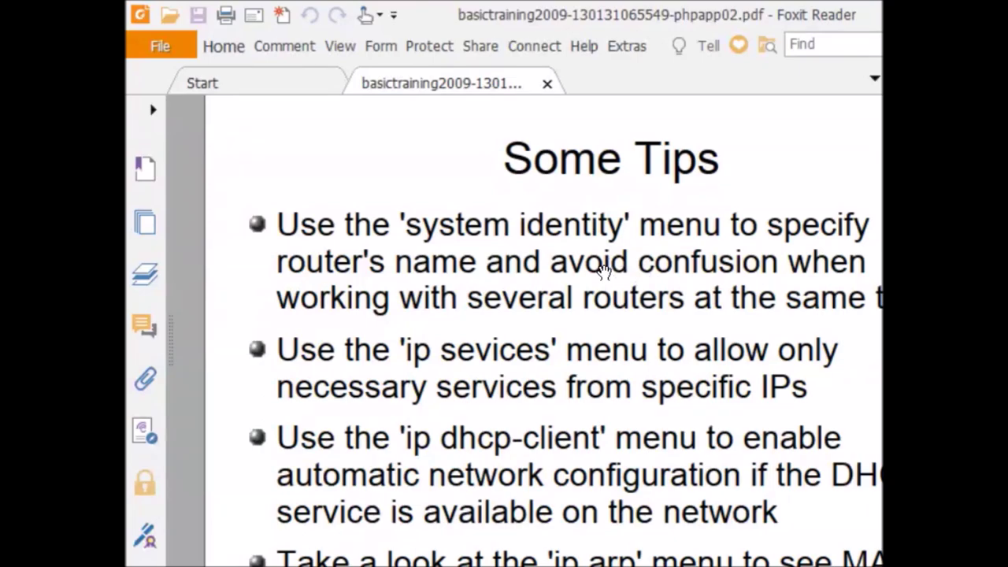
key(alt+Tab)
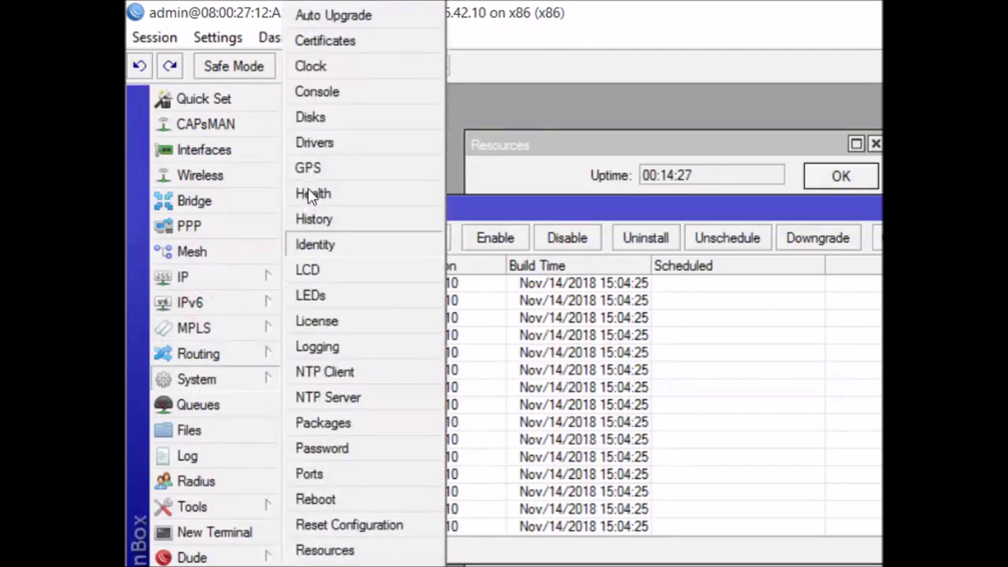
- Replace the router identity MikroTik with mi/ka and apply it
click(315, 244)
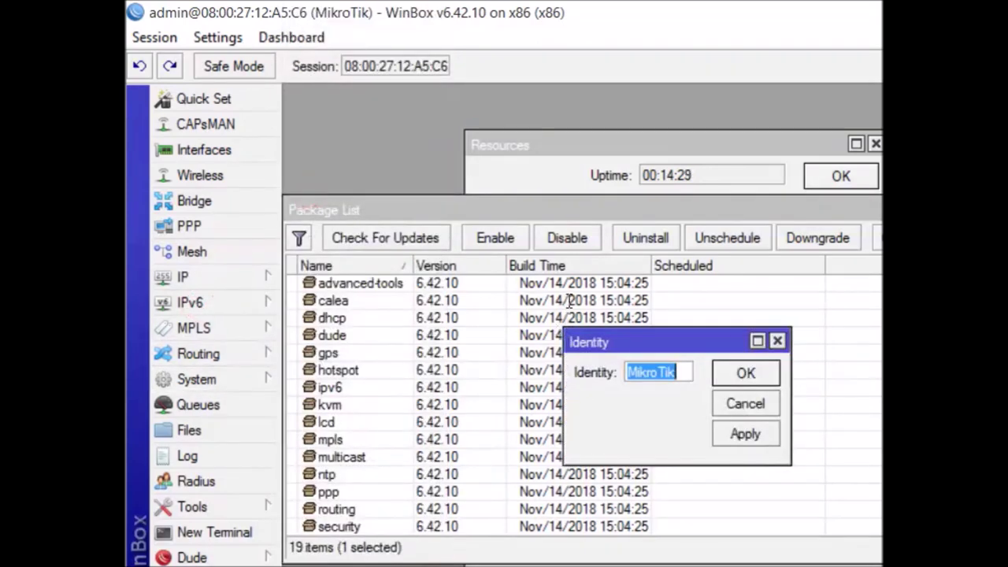
key(End)
key(BackSpace)
key(BackSpace)
key(BackSpace)
key(BackSpace)
key(BackSpace)
key(BackSpace)
key(BackSpace)
key(BackSpace)
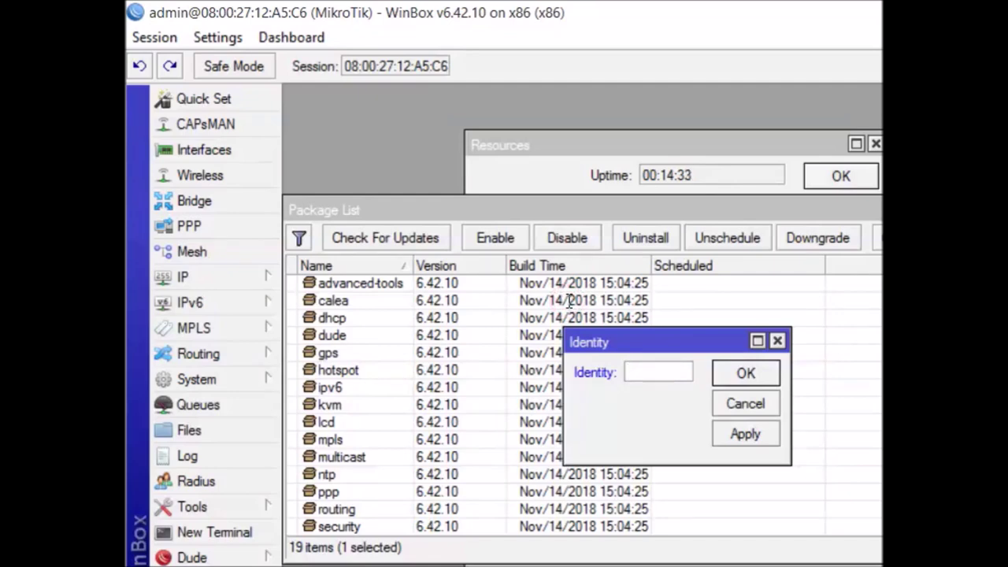
text(mi/ka)
key(Return)
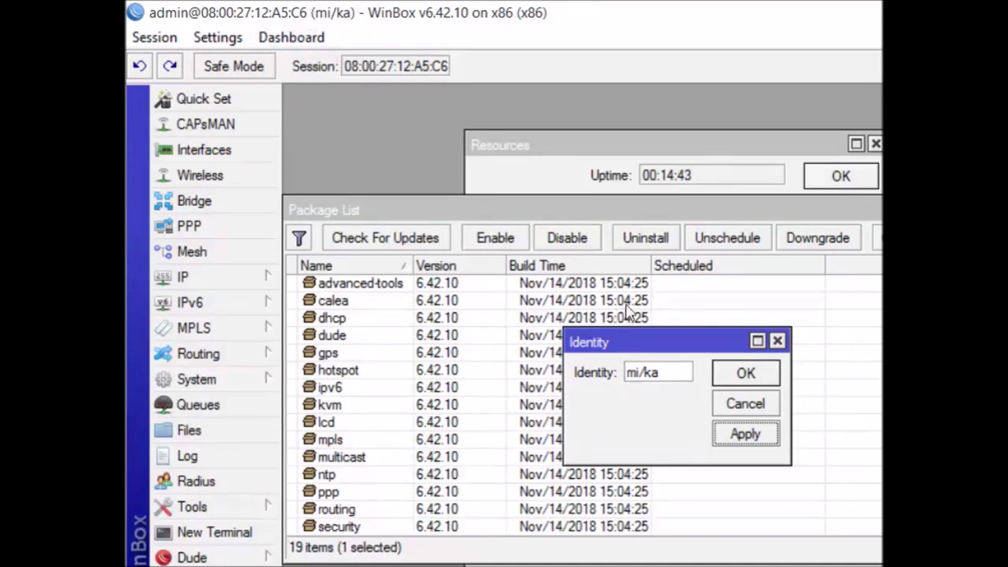
key(Escape)
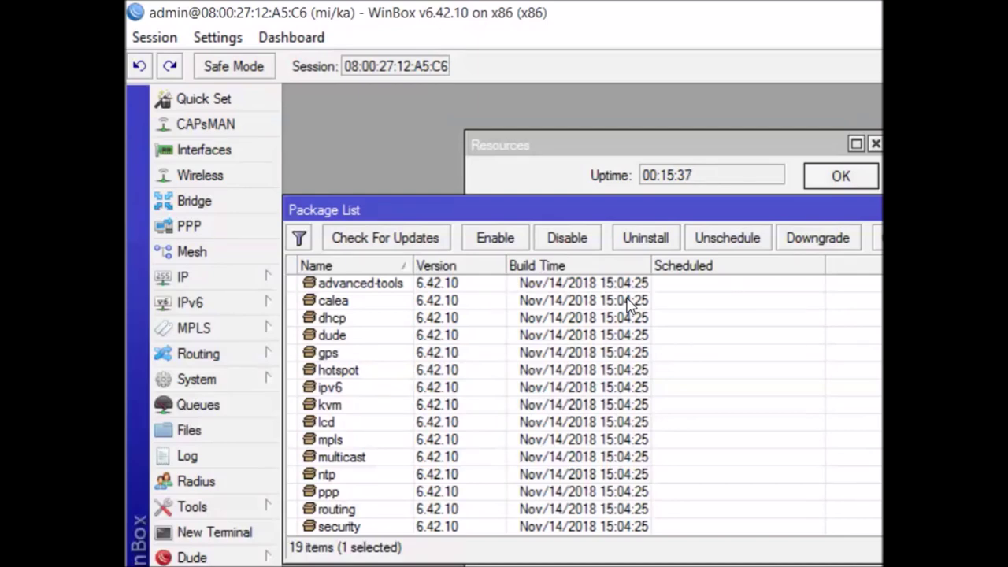
- Switch briefly to the slides PDF and back to the WinBox session
key(alt+Tab)
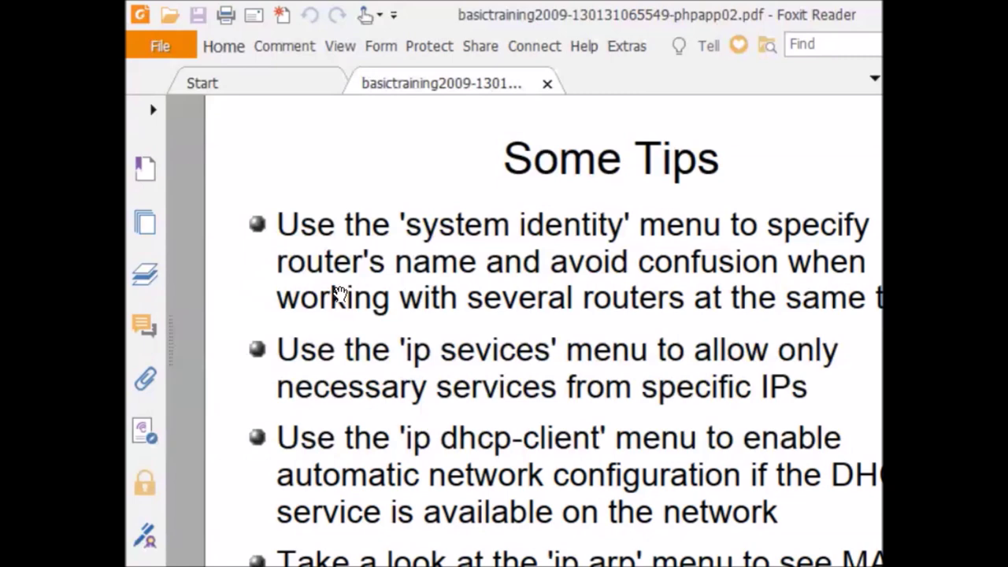
key(alt+Tab)
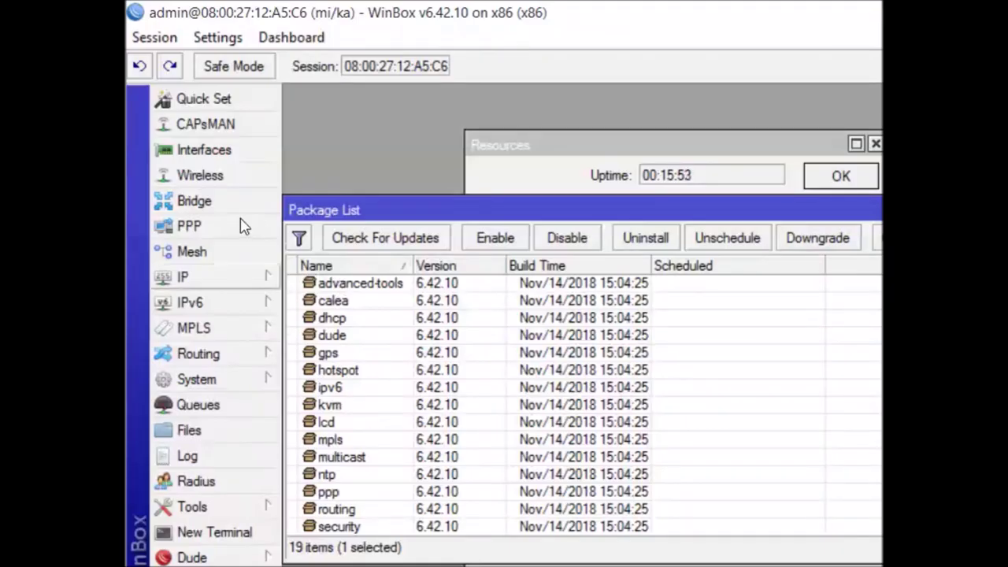
- Open the IP Service List and look at the www, api and api-ssl entries
click(239, 218)
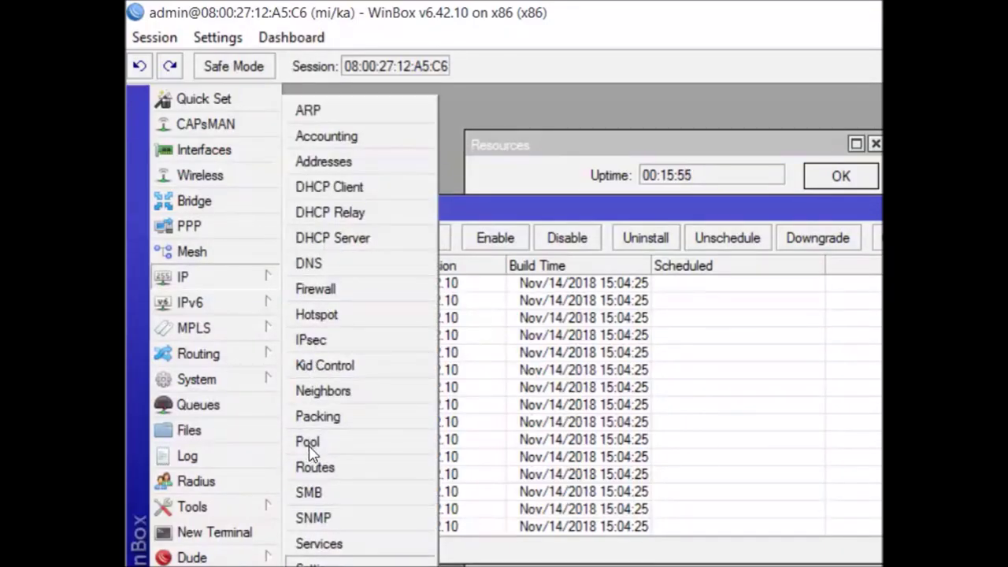
click(318, 543)
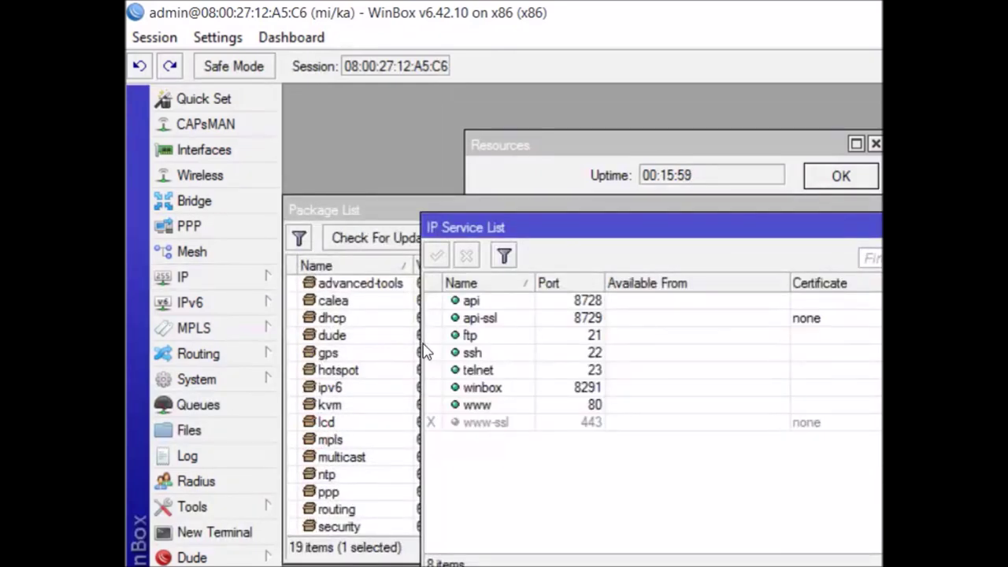
key(w)
key(w)
key(w)
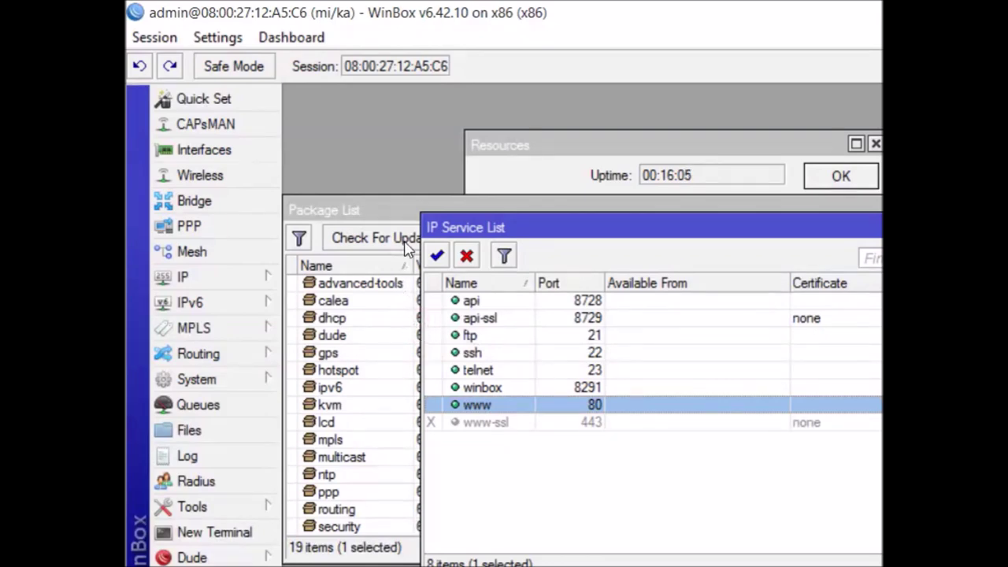
key(Home)
key(Down)
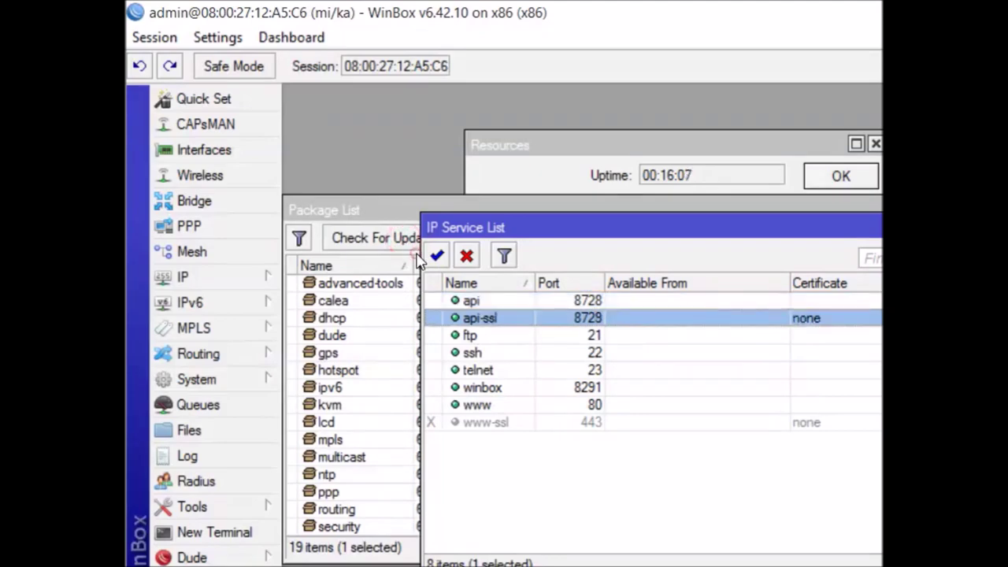
key(Up)
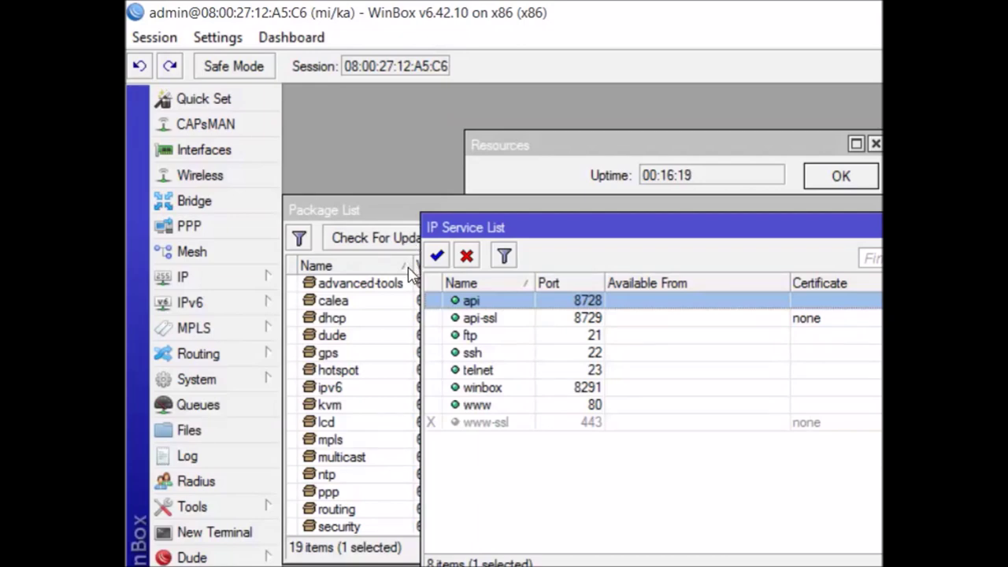
- Step through the ftp, ssh and telnet services to review their ports
key(Down)
key(Down)
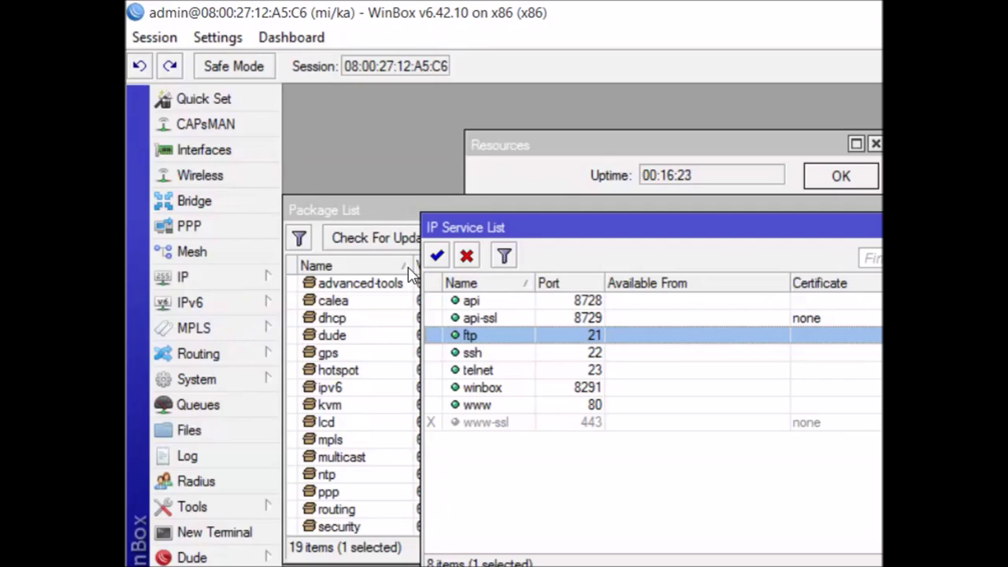
key(Down)
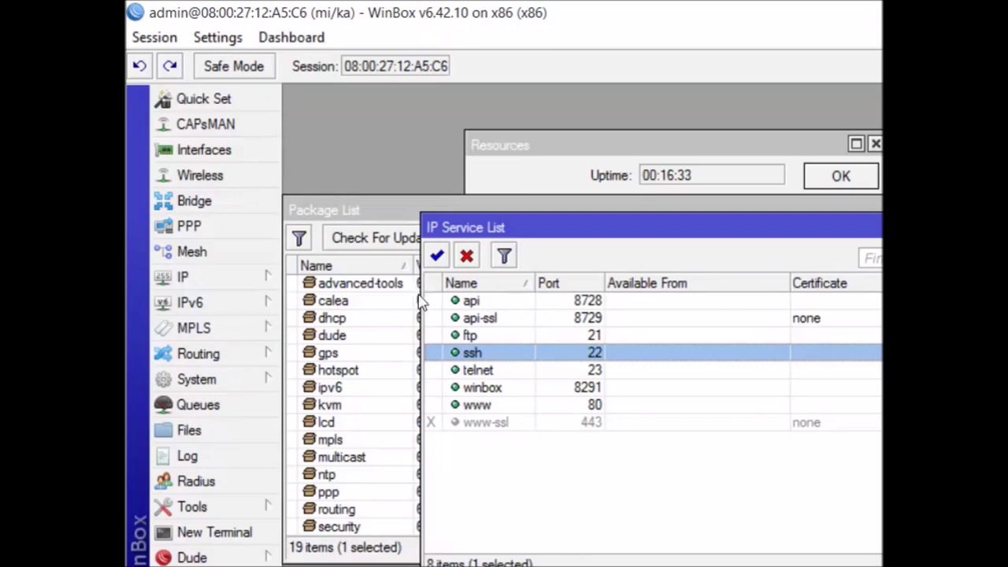
key(Down)
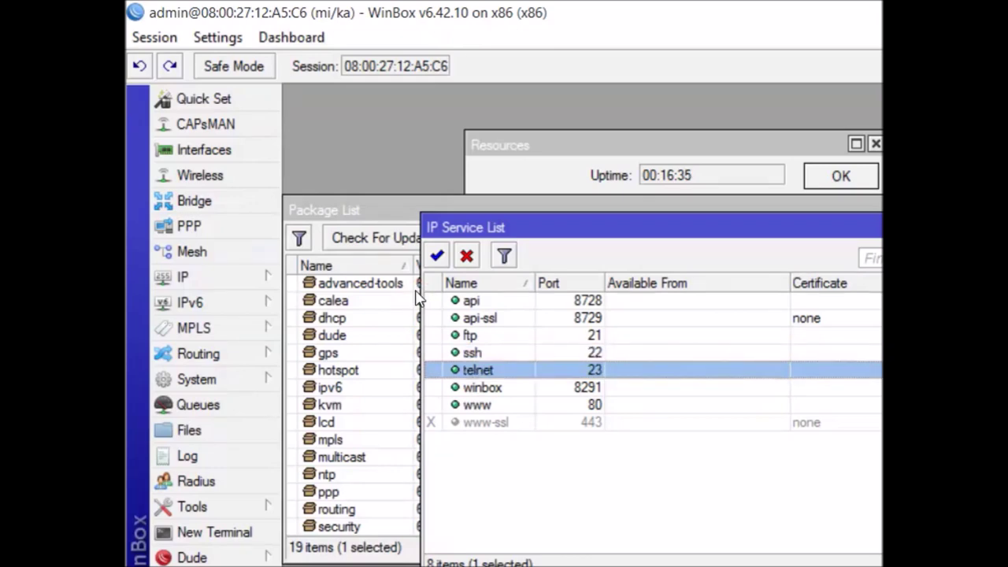
key(Up)
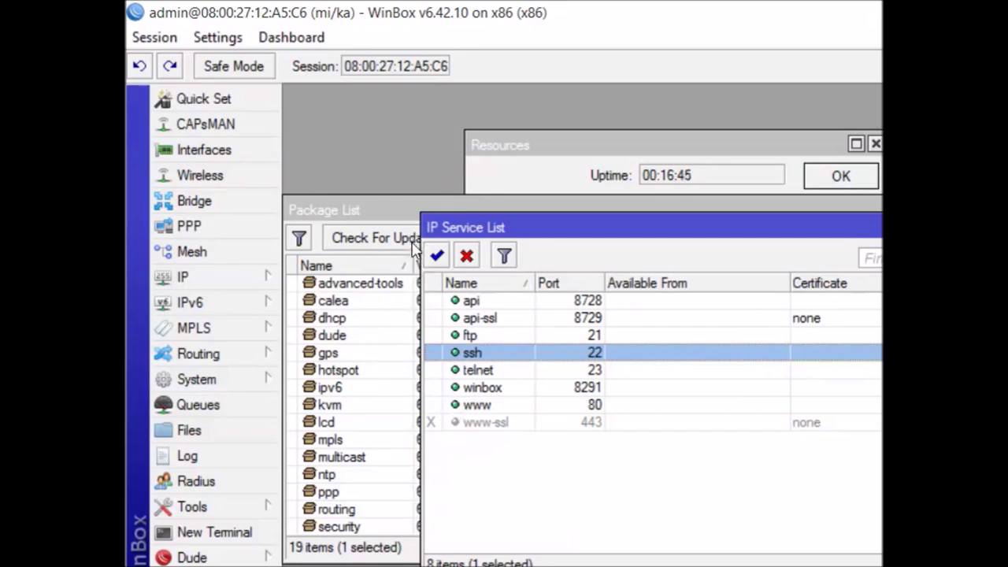
key(Up)
key(Up)
key(Up)
key(Down)
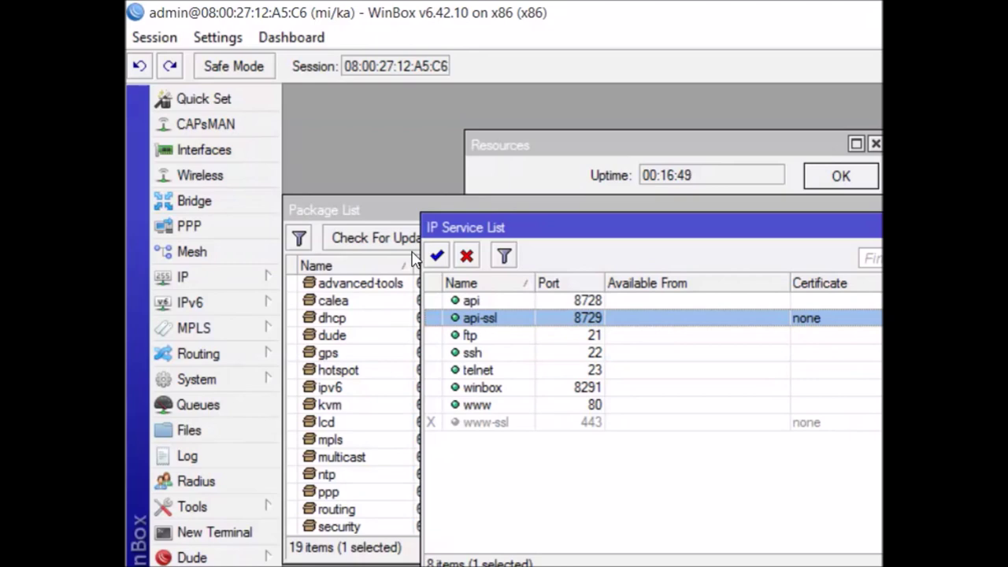
key(Down)
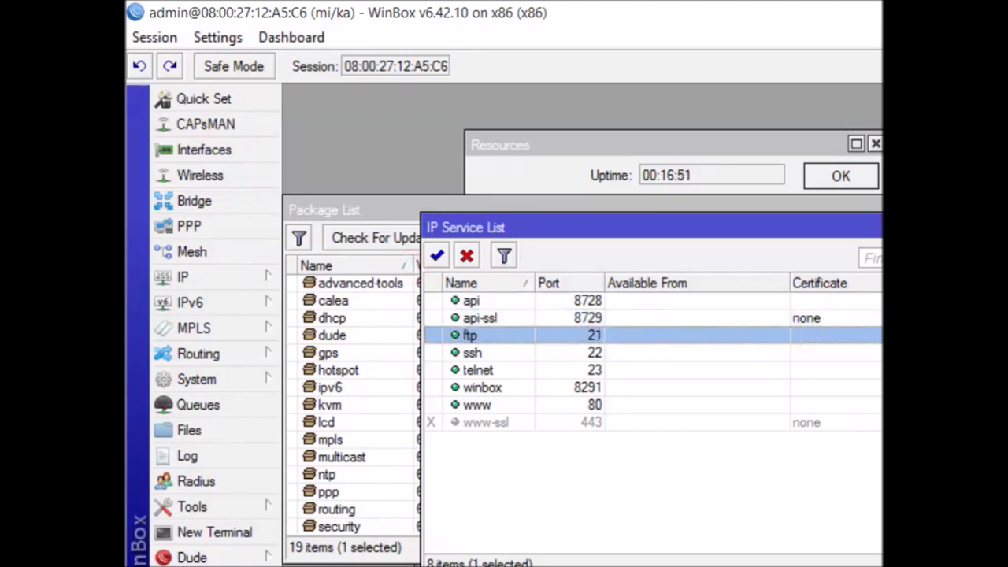
click(188, 277)
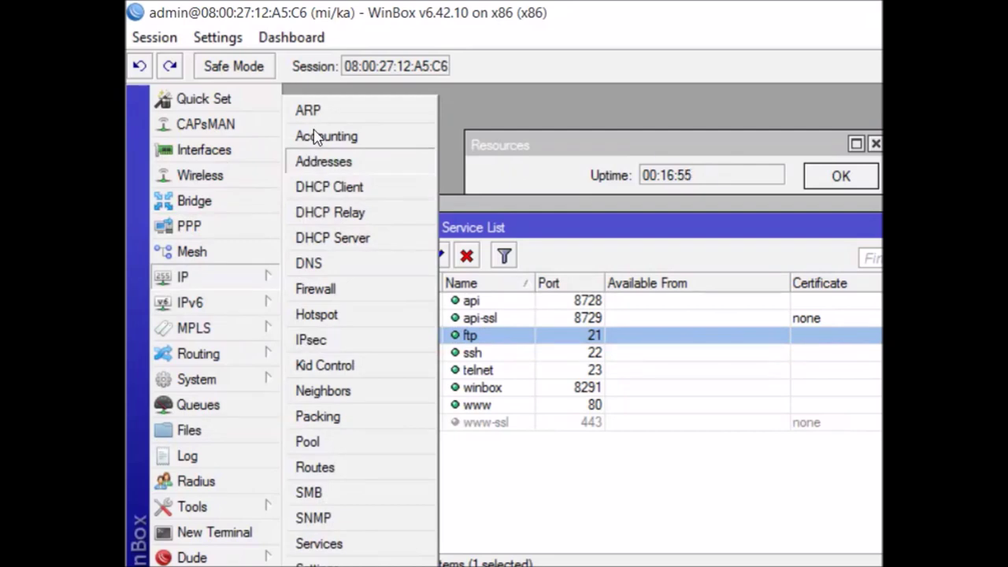
- Check the 192.168.137.2/24 address in the IP Address List, then switch to File Explorer
click(315, 132)
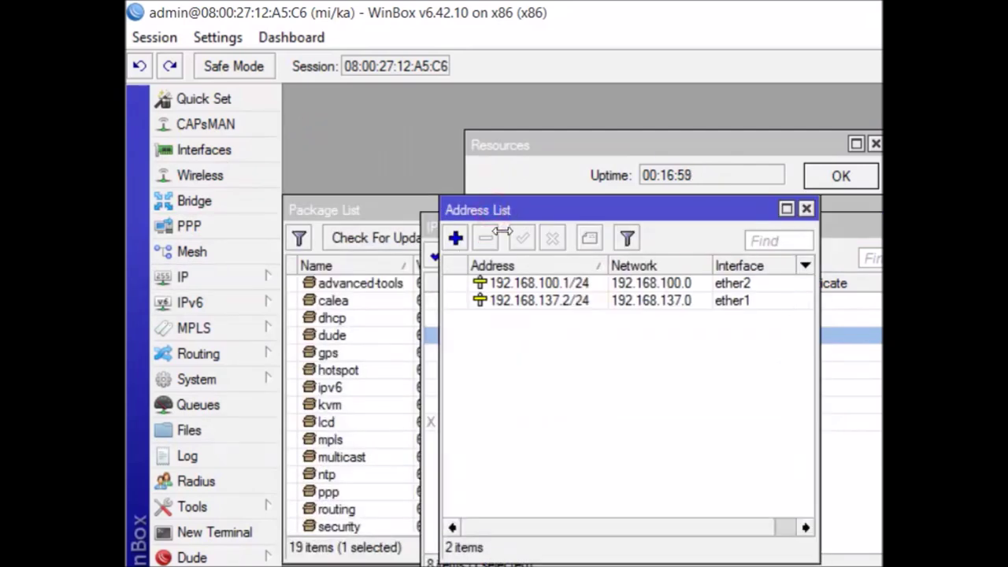
click(488, 300)
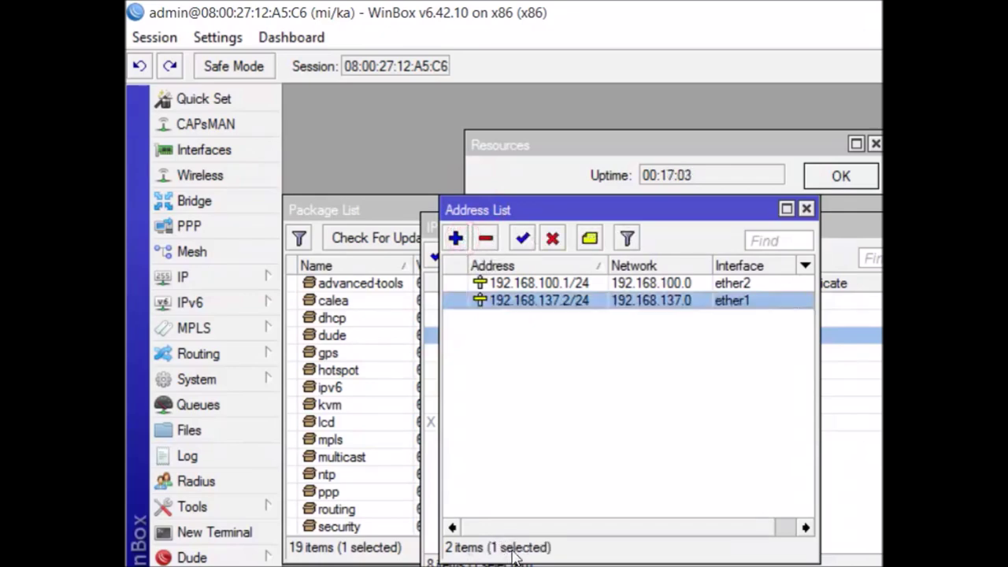
click(629, 537)
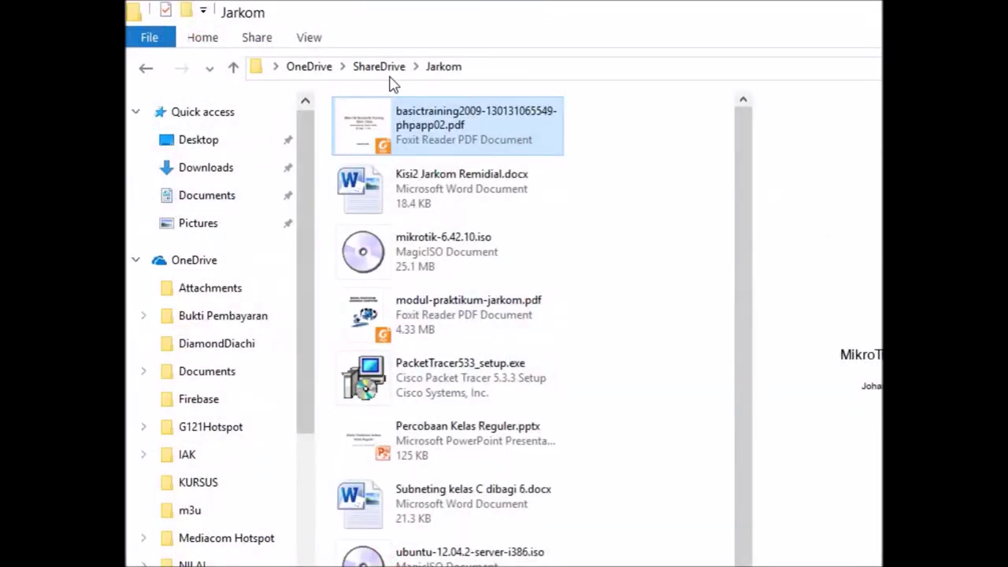
- Open ftp://192.168.137.2 in File Explorer and log in with the router's account
click(400, 62)
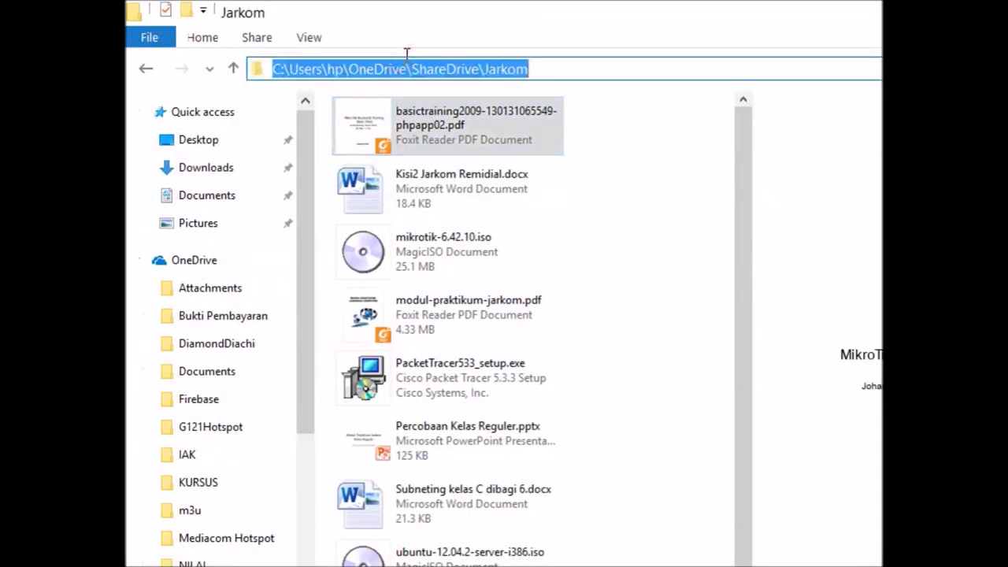
text(ftp)
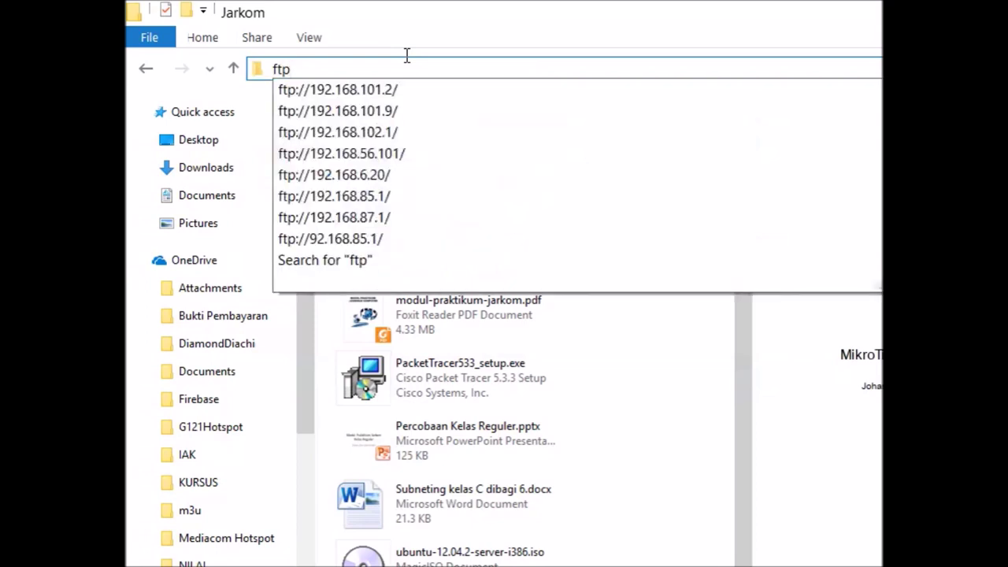
text(://)
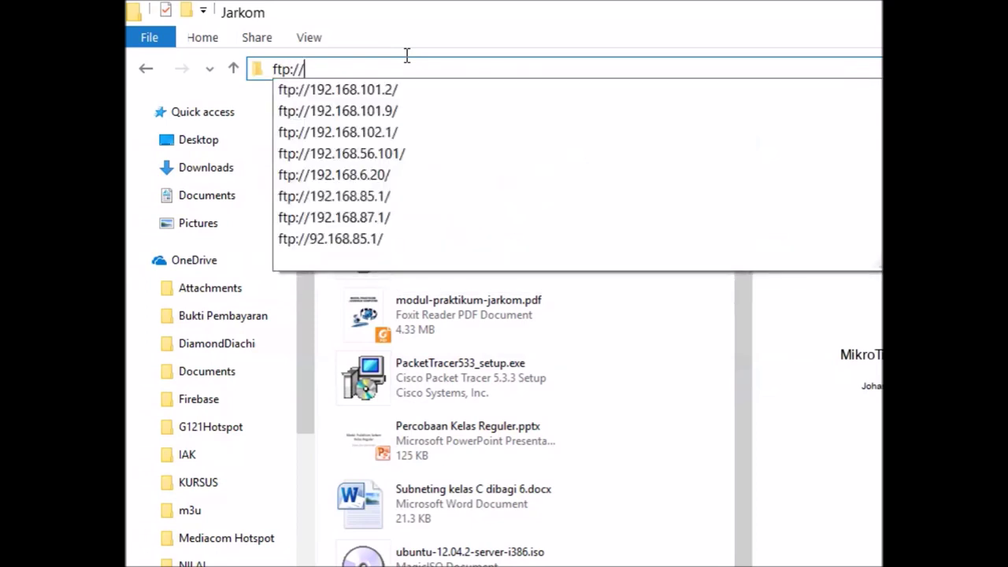
text(192.1)
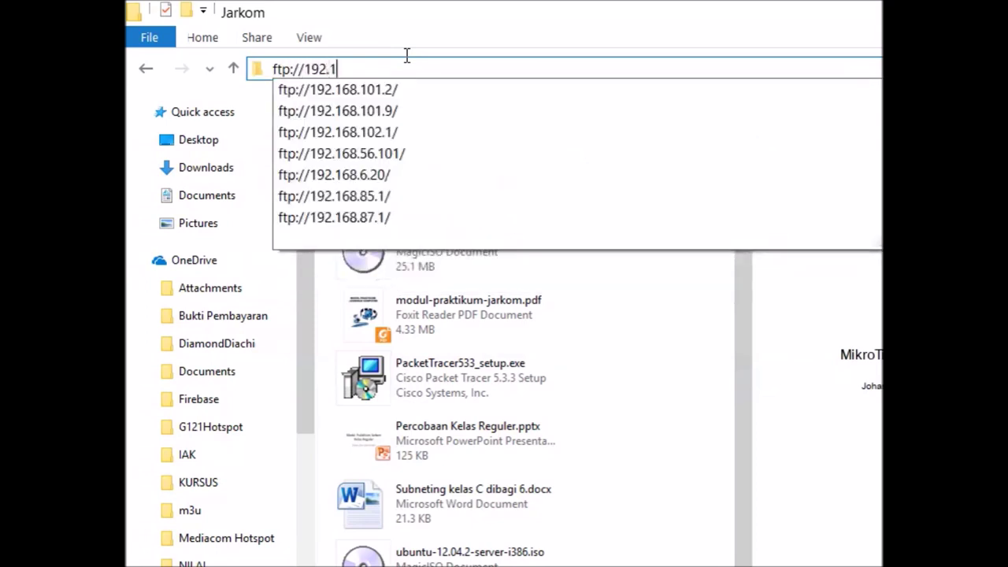
text(68.137.2)
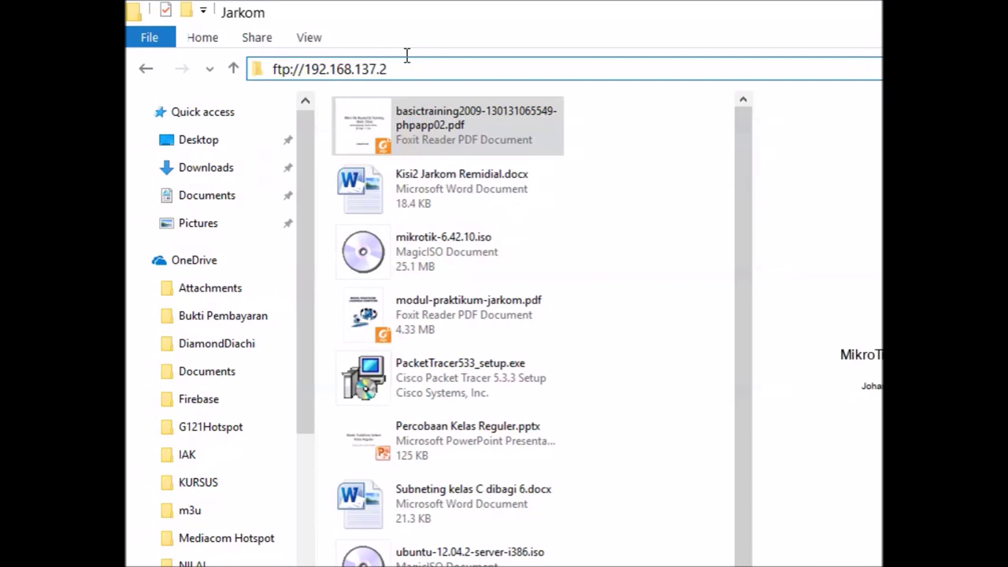
key(ctrl+a)
key(Return)
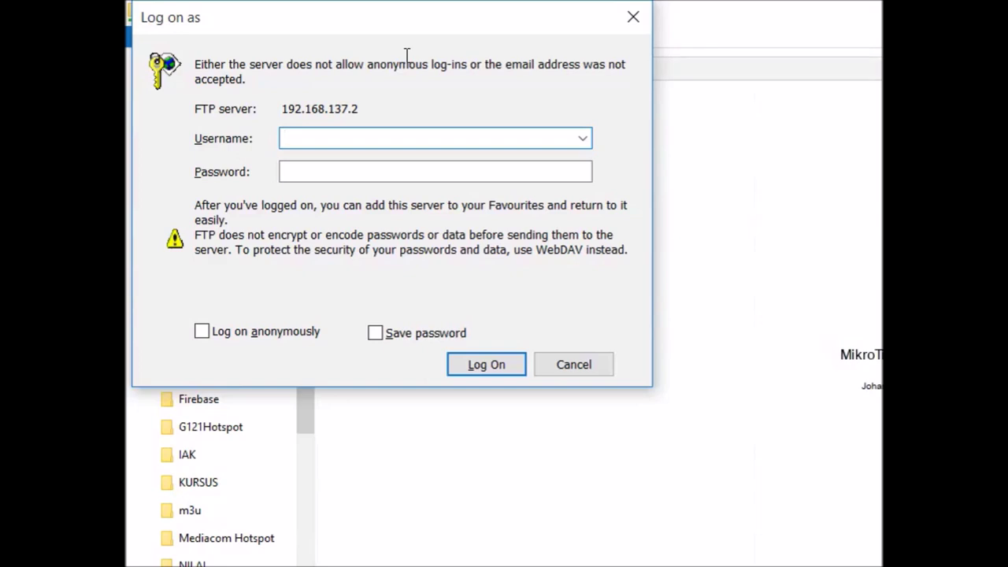
text(admin)
key(Tab)
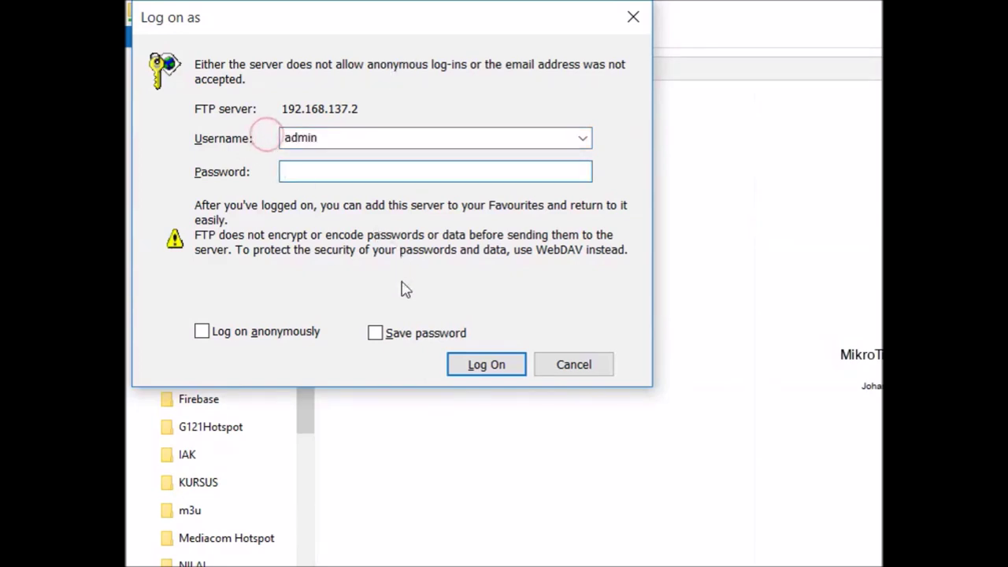
key(Return)
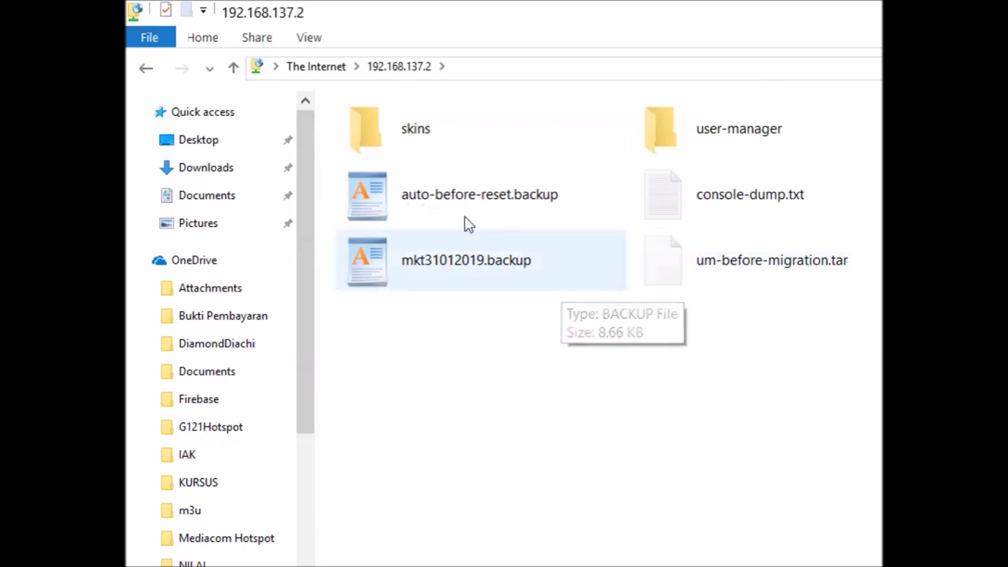
- Compare the router's FTP folder with WinBox's File List by switching between them
click(408, 209)
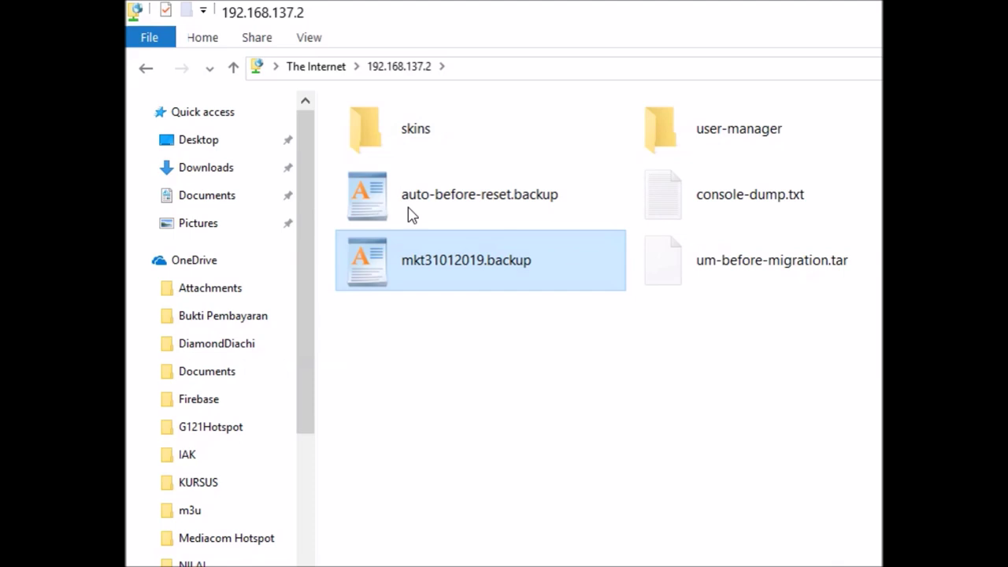
key(alt+Tab)
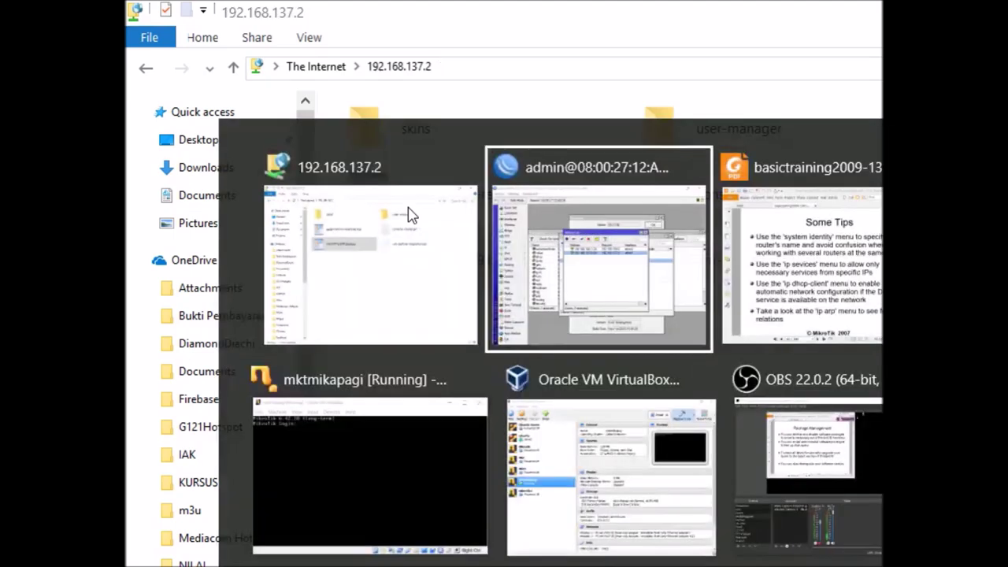
click(189, 430)
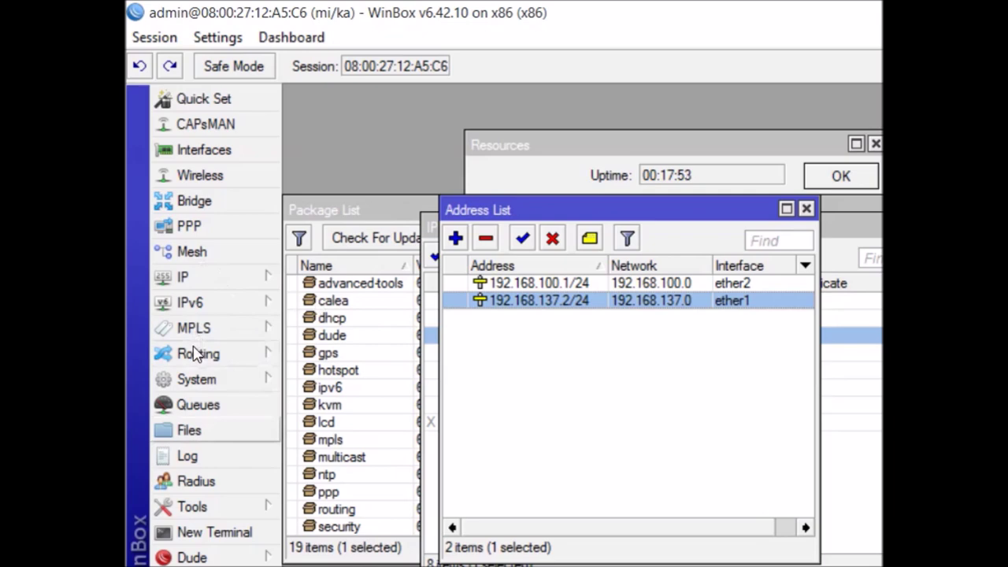
key(alt+Tab)
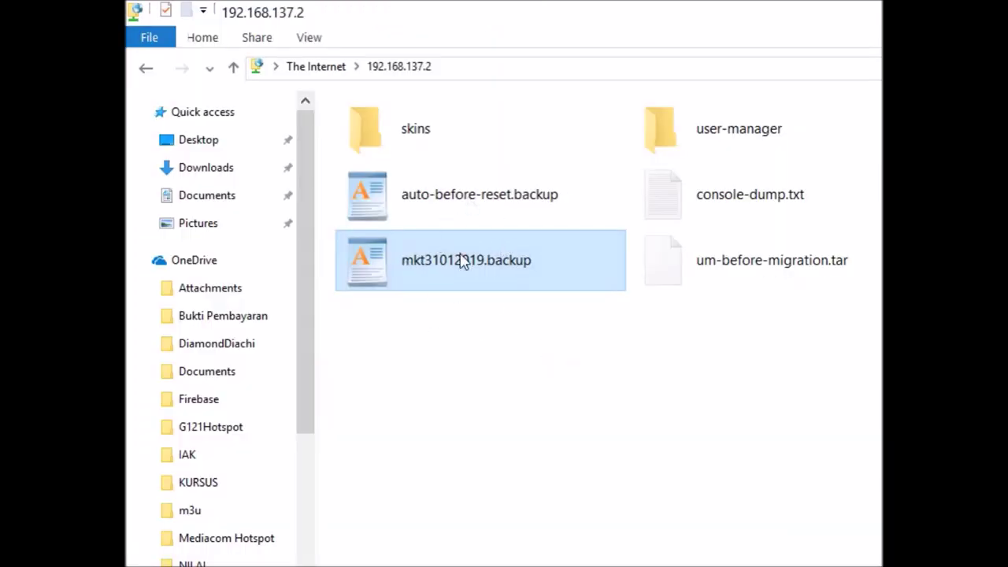
key(alt+Tab)
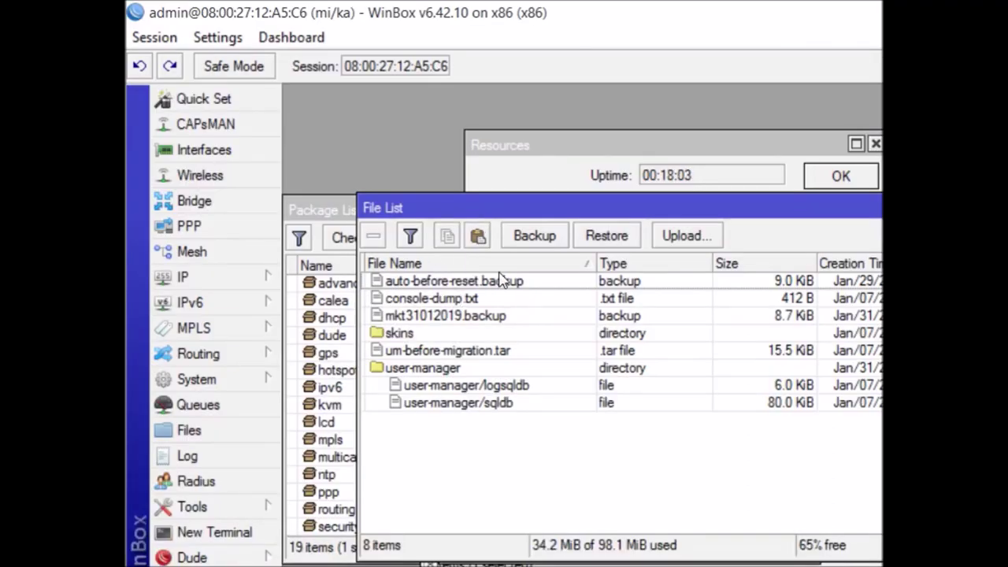
key(alt+Tab)
click(468, 297)
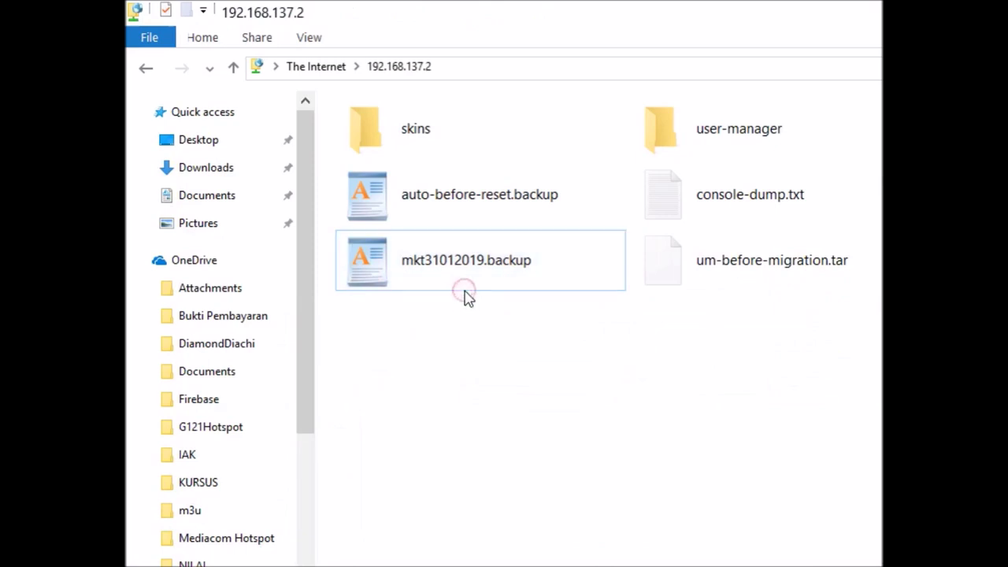
- Inspect the folder's full FTP address, then bring WinBox back to the front
click(397, 56)
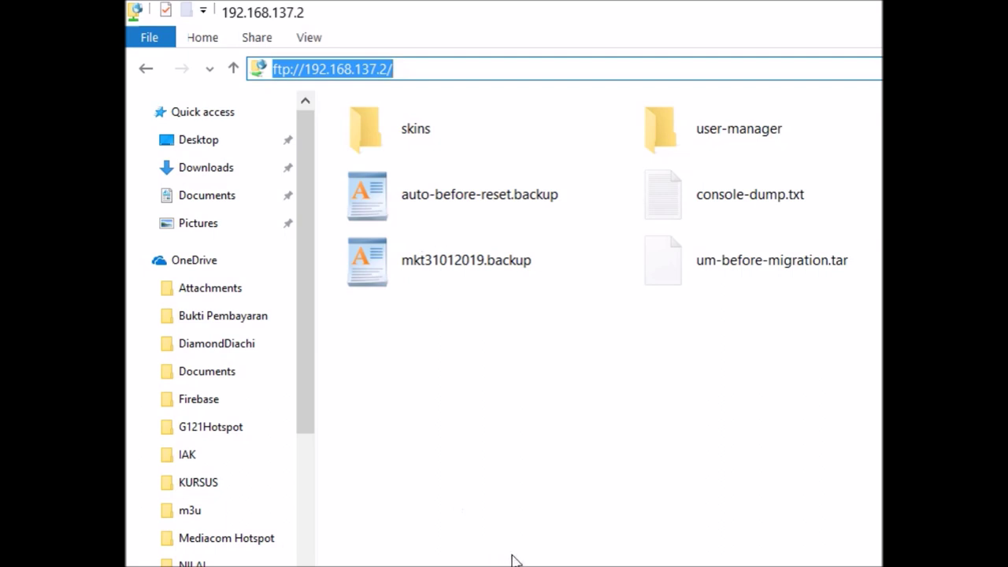
click(630, 562)
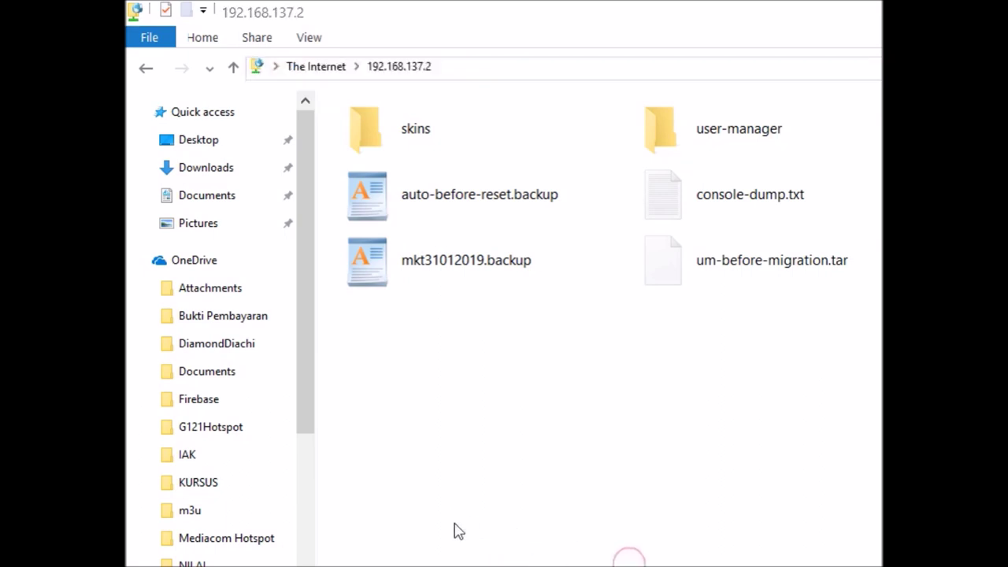
click(437, 429)
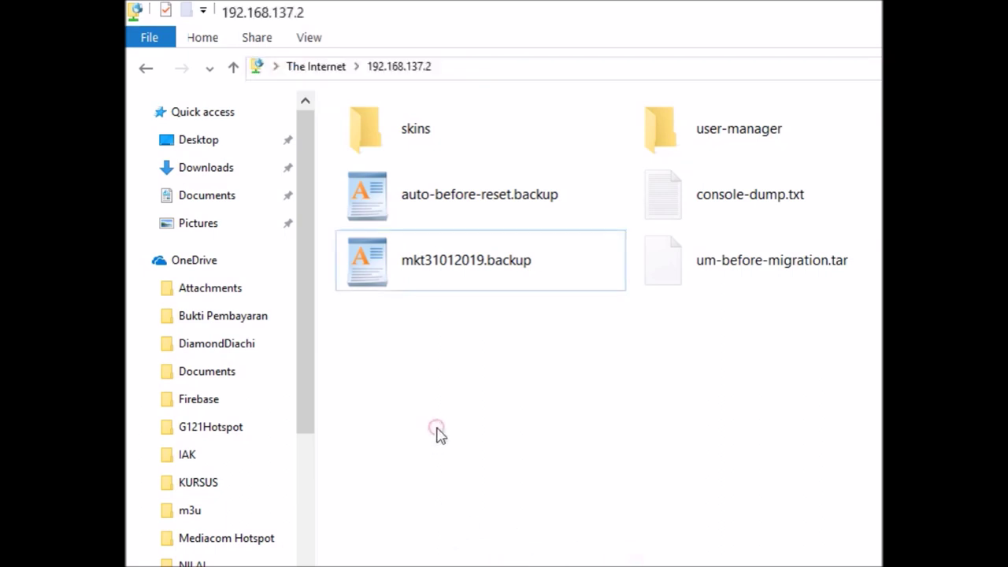
click(635, 547)
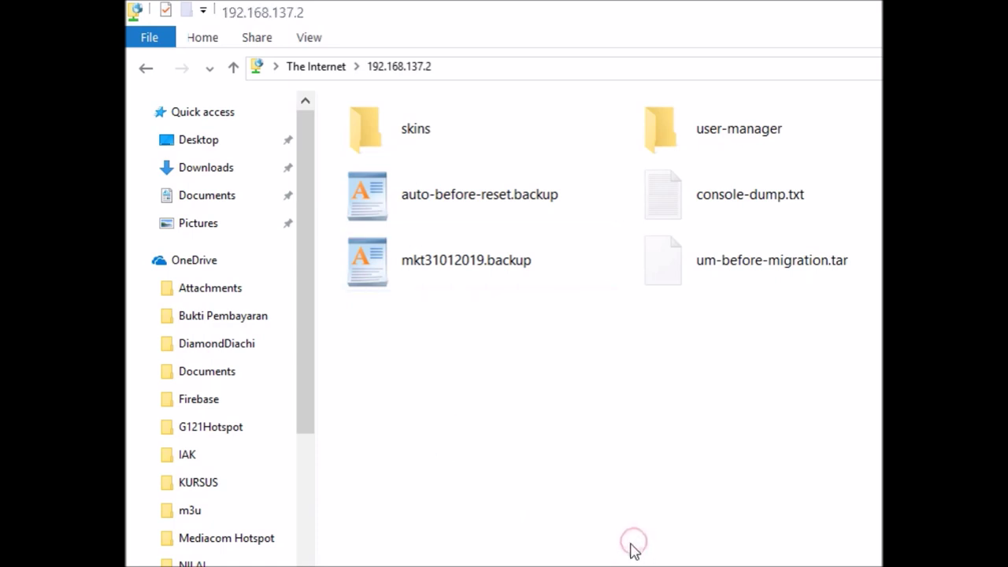
click(627, 559)
click(433, 556)
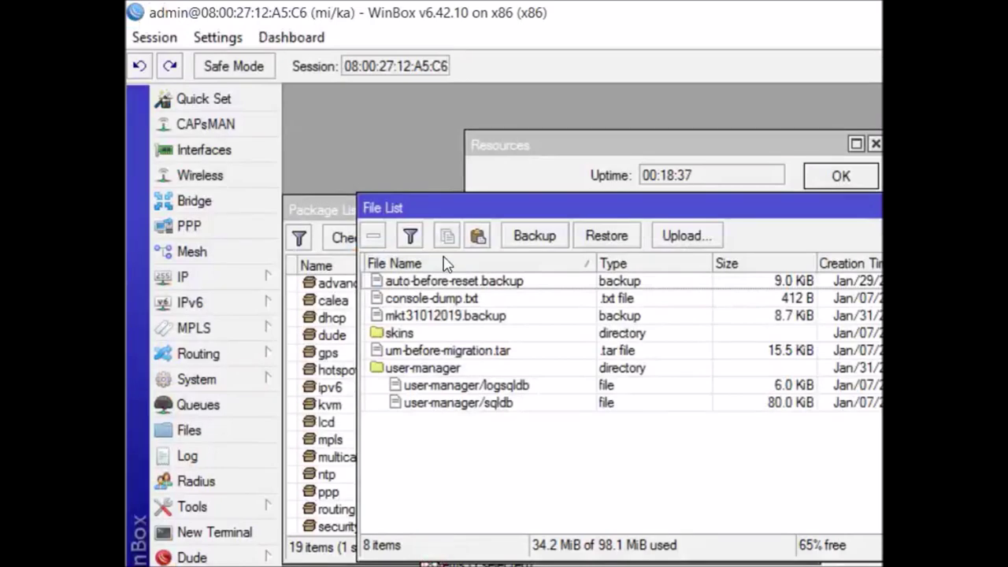
- Disable the ftp service on port 21 in WinBox's IP Service List
click(203, 222)
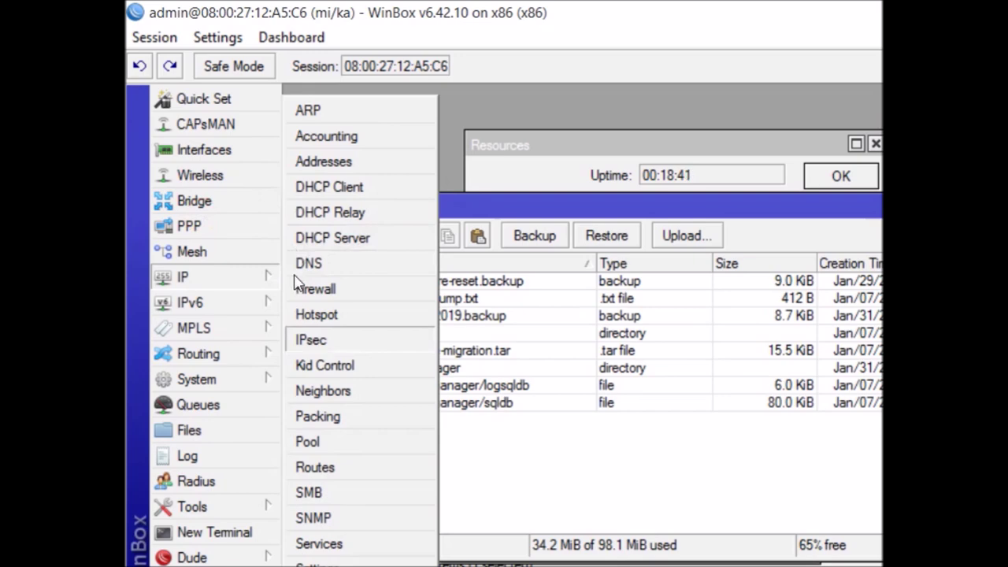
click(299, 438)
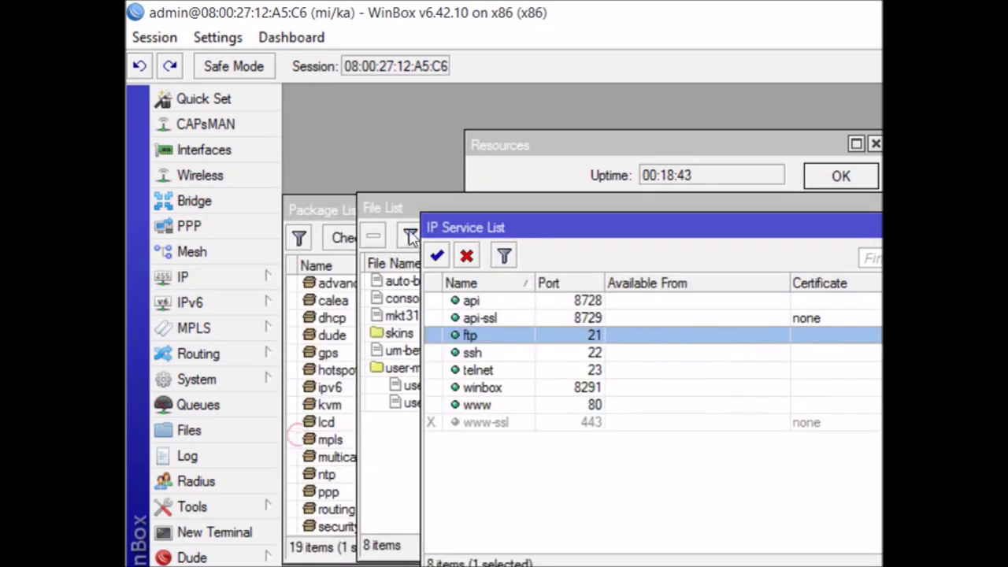
click(466, 256)
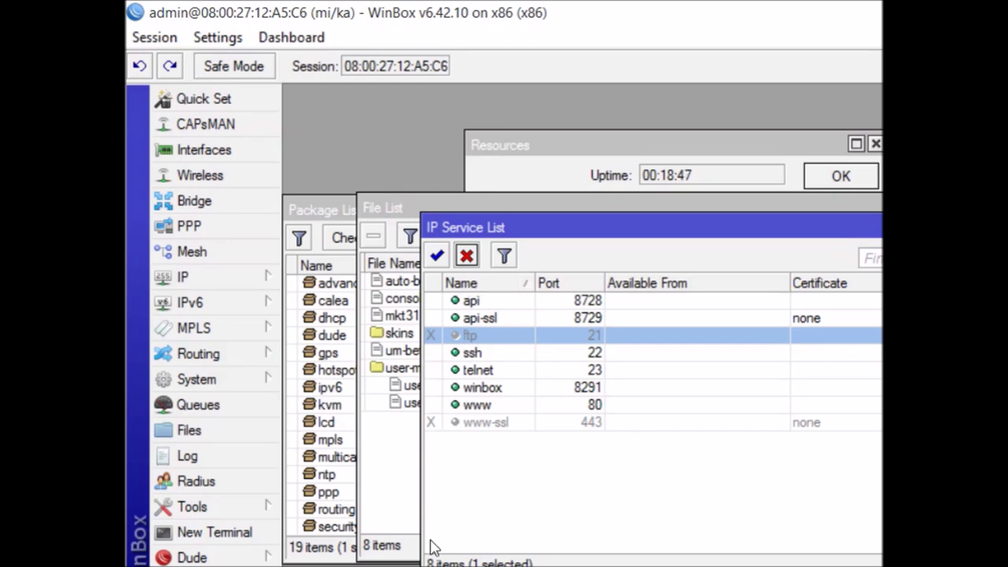
- Replace the old File Explorer window with a fresh one
click(630, 542)
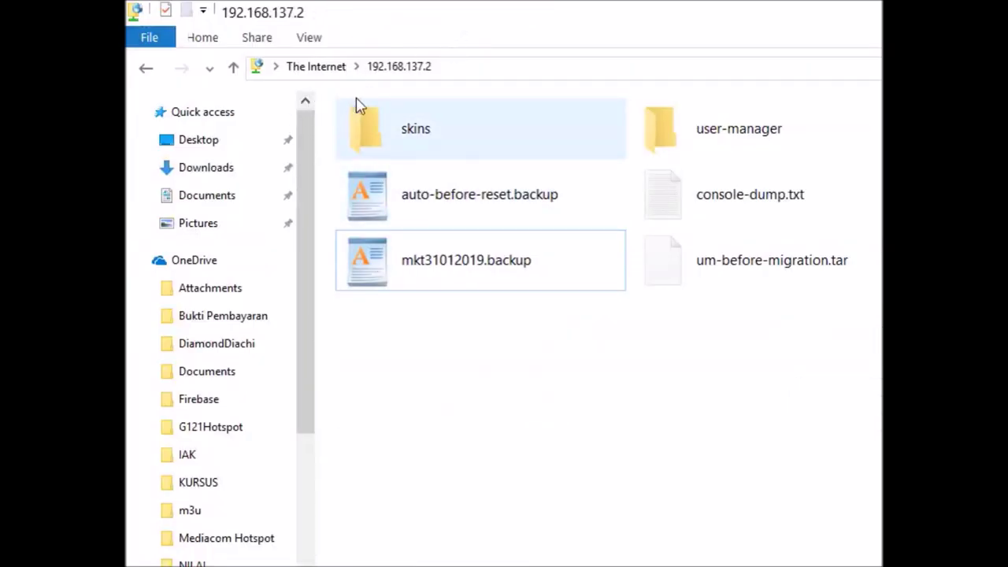
click(858, 13)
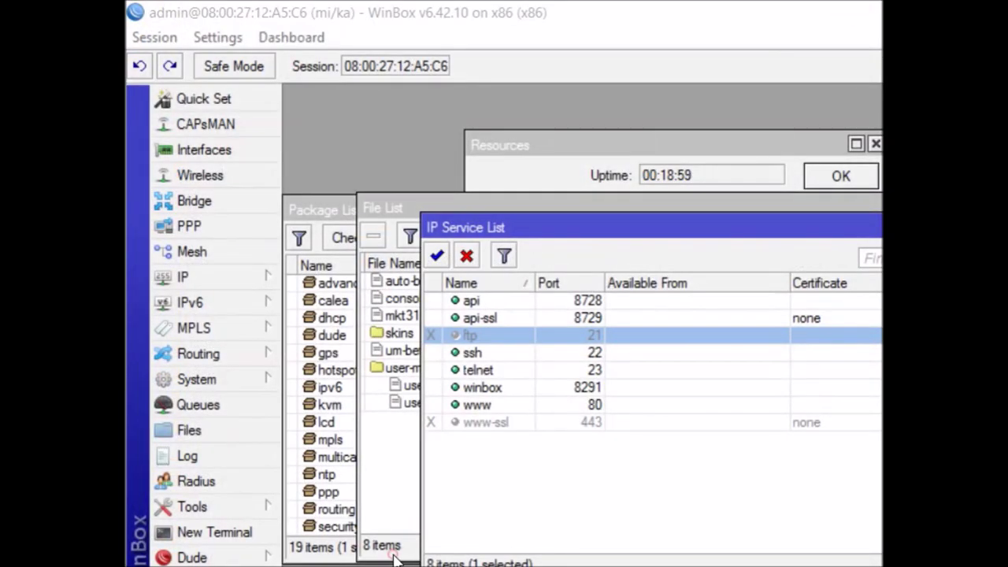
click(390, 562)
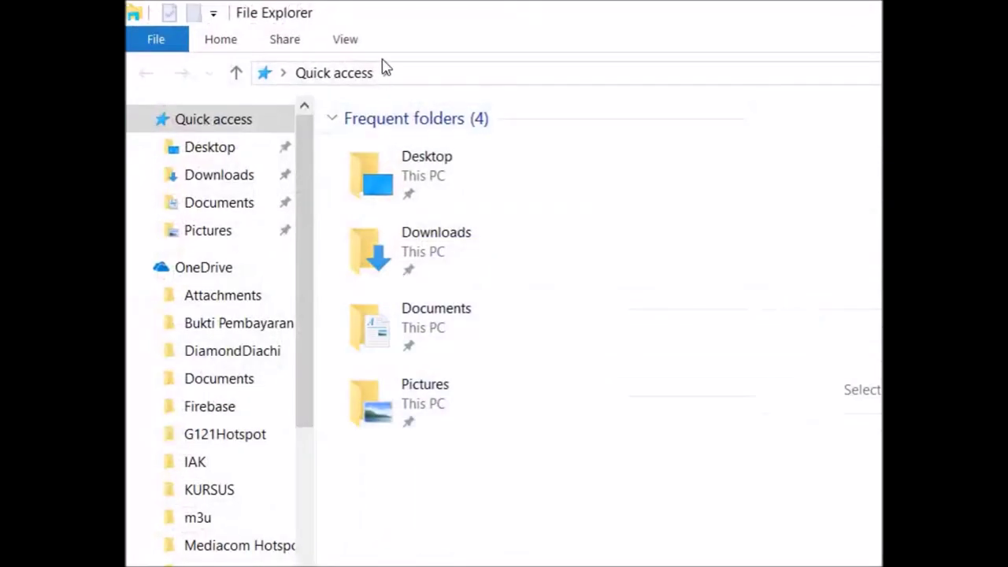
- Try opening ftp://192.168.137.2/ from the File Explorer address bar
click(386, 68)
text(f)
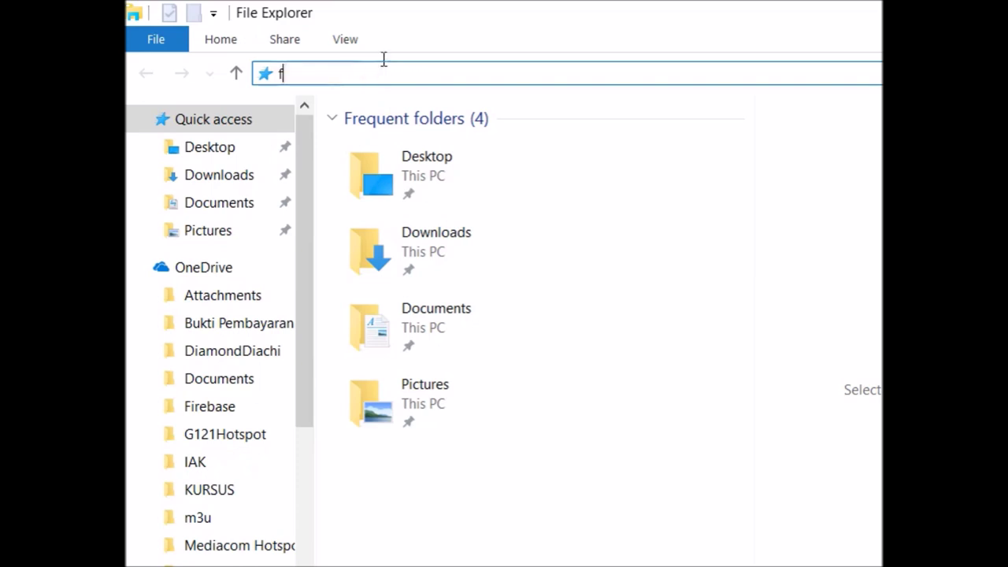
text(tp)
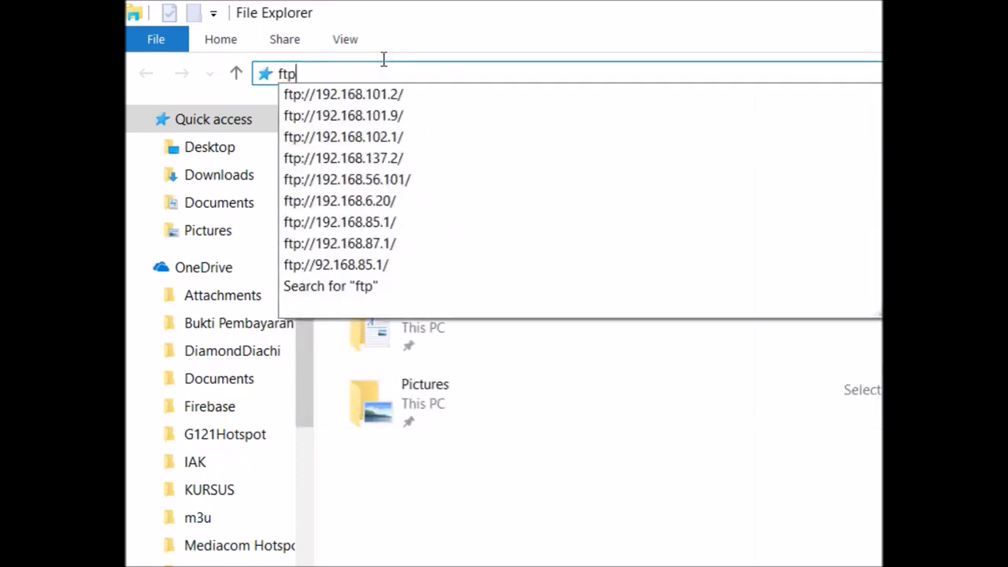
key(Down)
key(Down)
key(Down)
key(Down)
key(Return)
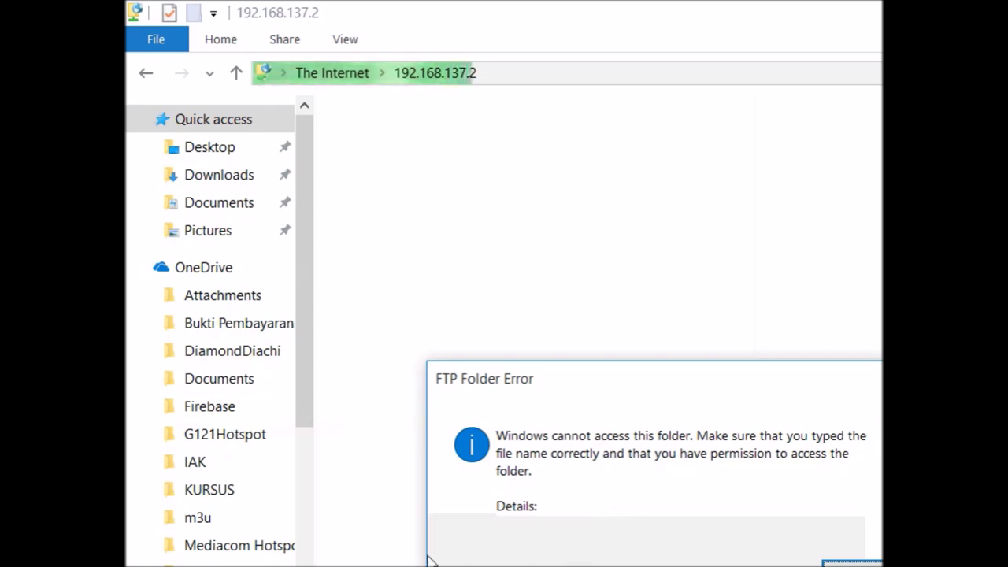
- Check the ssh entry in WinBox's service list and dismiss the FTP folder error
click(629, 564)
click(425, 561)
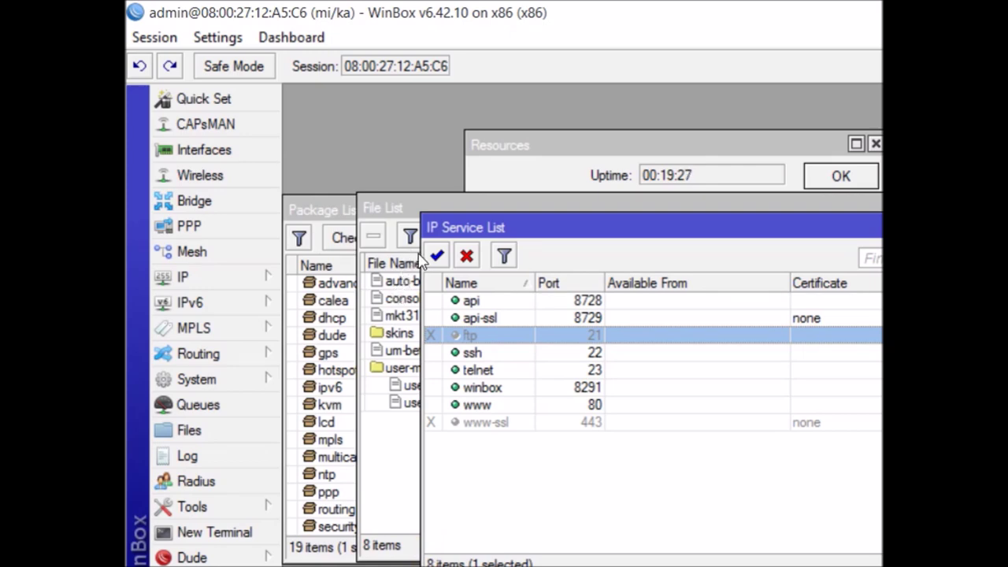
key(Down)
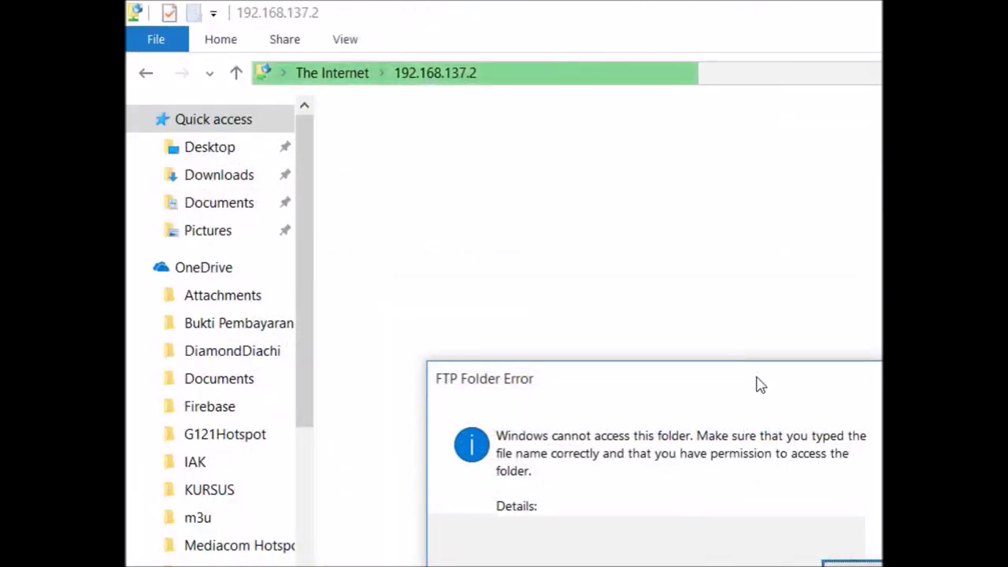
click(744, 299)
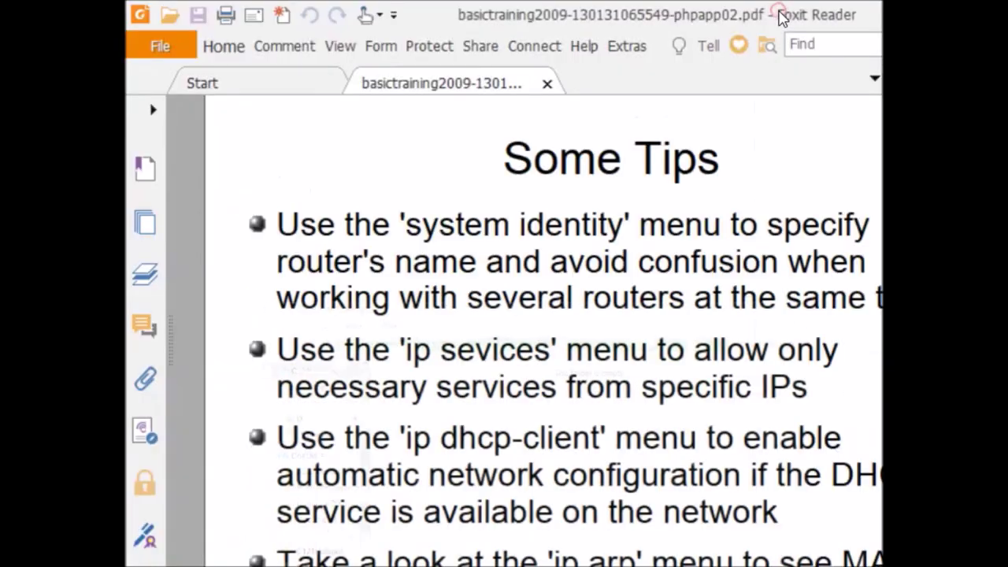
- Minimise Foxit Reader's training PDF to reveal the Windows desktop
click(792, 11)
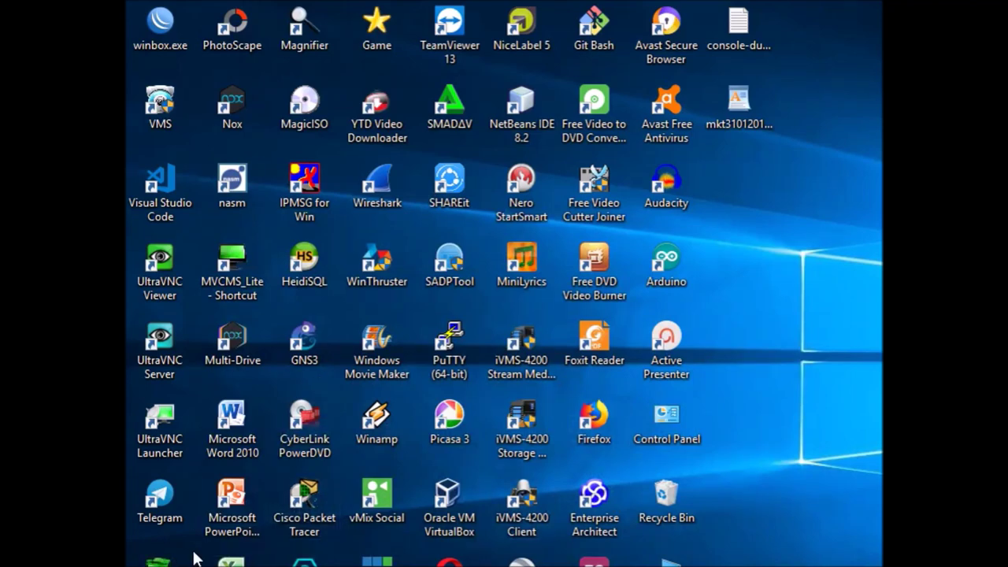
- Launch PuTTY and start an SSH session to 192.168.137.2 on port 22
click(196, 557)
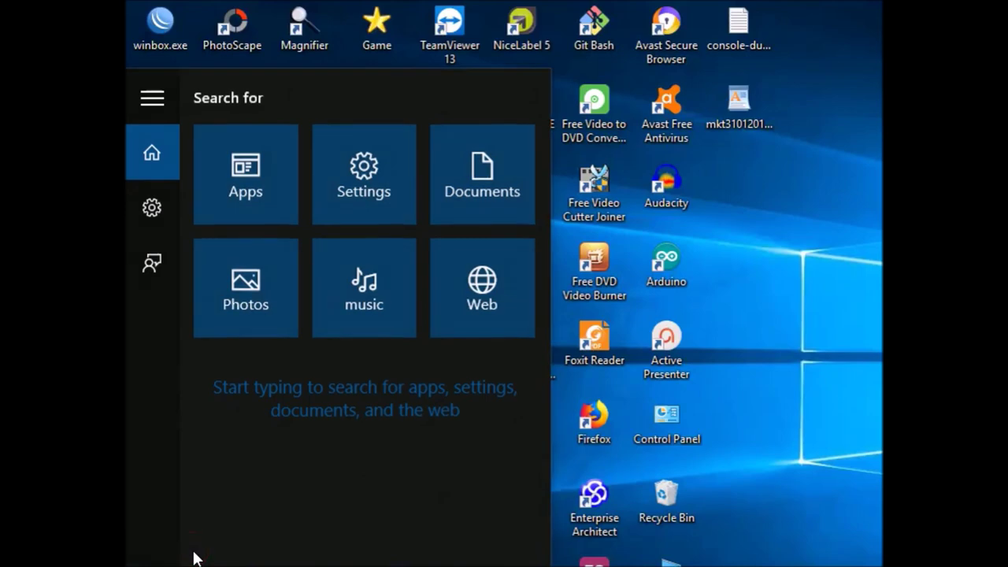
text(putt)
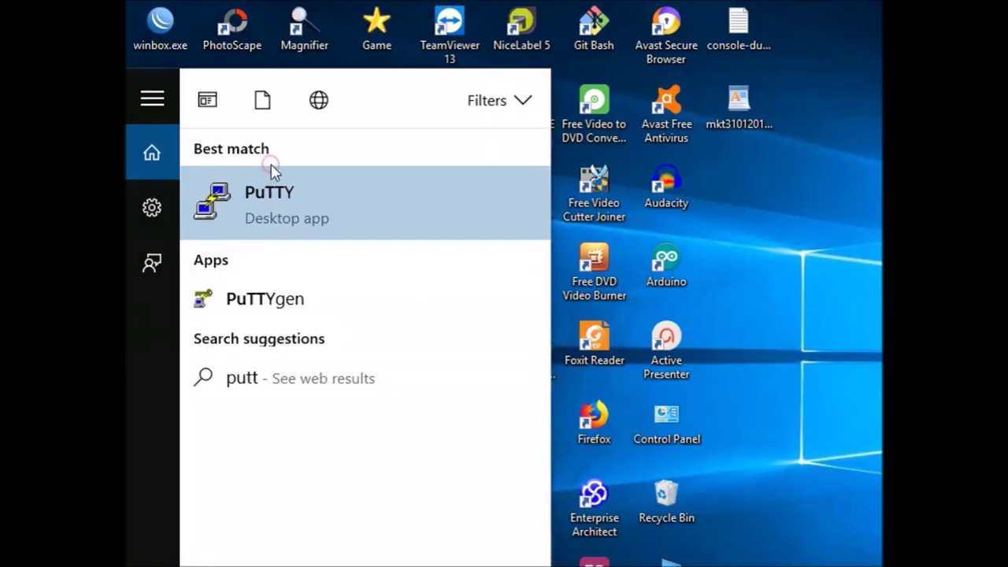
click(273, 172)
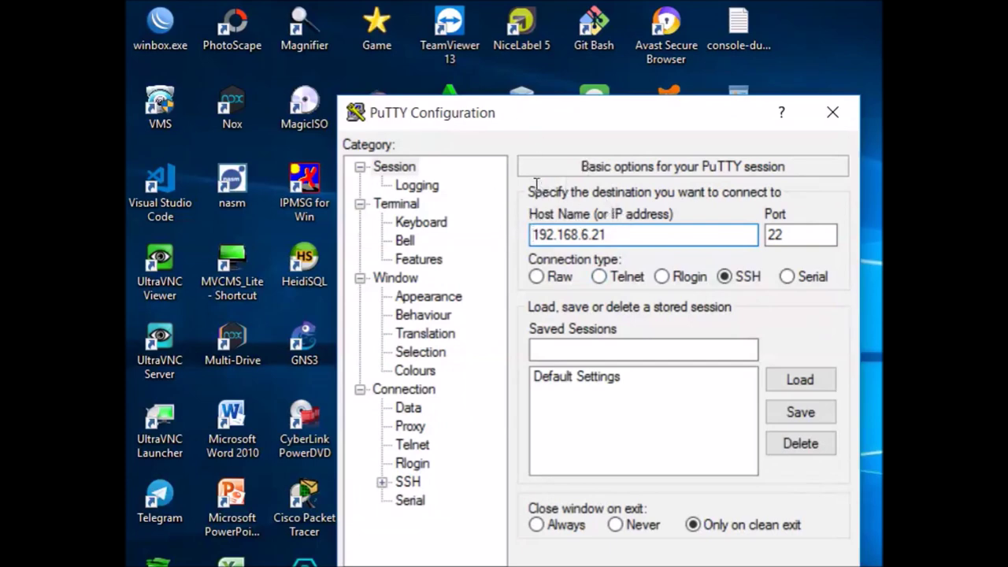
key(BackSpace)
key(BackSpace)
key(BackSpace)
key(BackSpace)
key(BackSpace)
key(BackSpace)
key(BackSpace)
key(BackSpace)
key(BackSpace)
key(BackSpace)
key(BackSpace)
key(BackSpace)
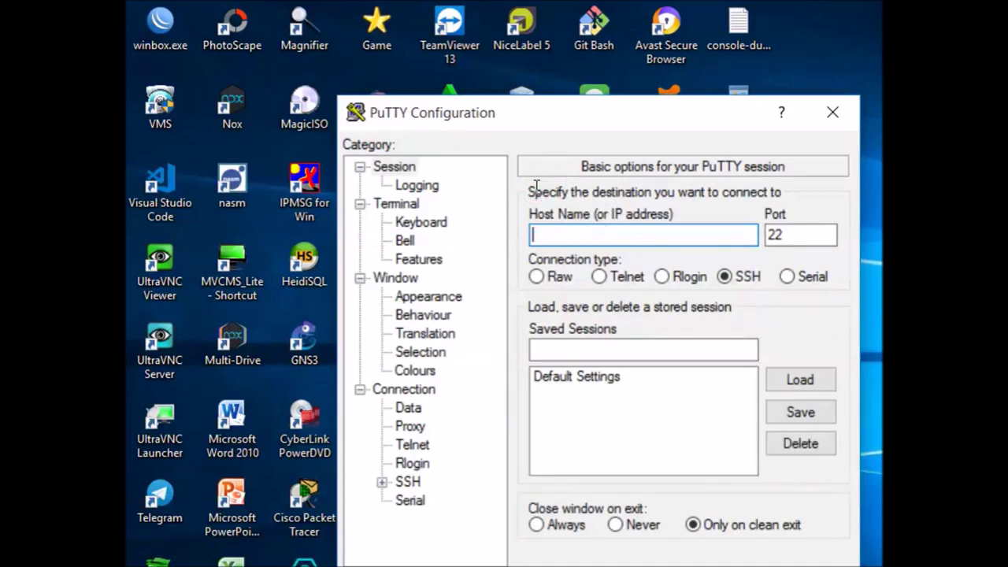
text(192.168.137.)
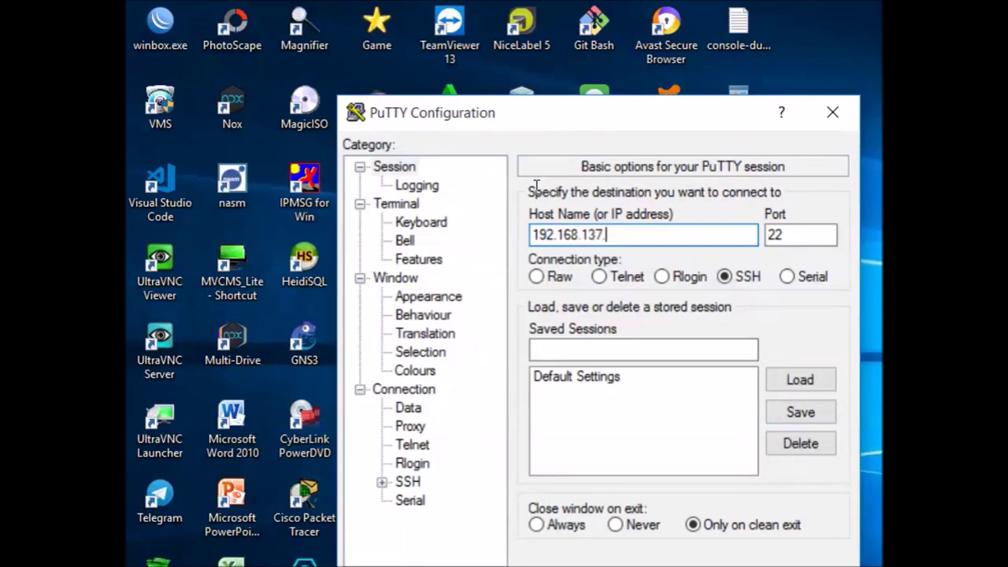
text(2)
key(Return)
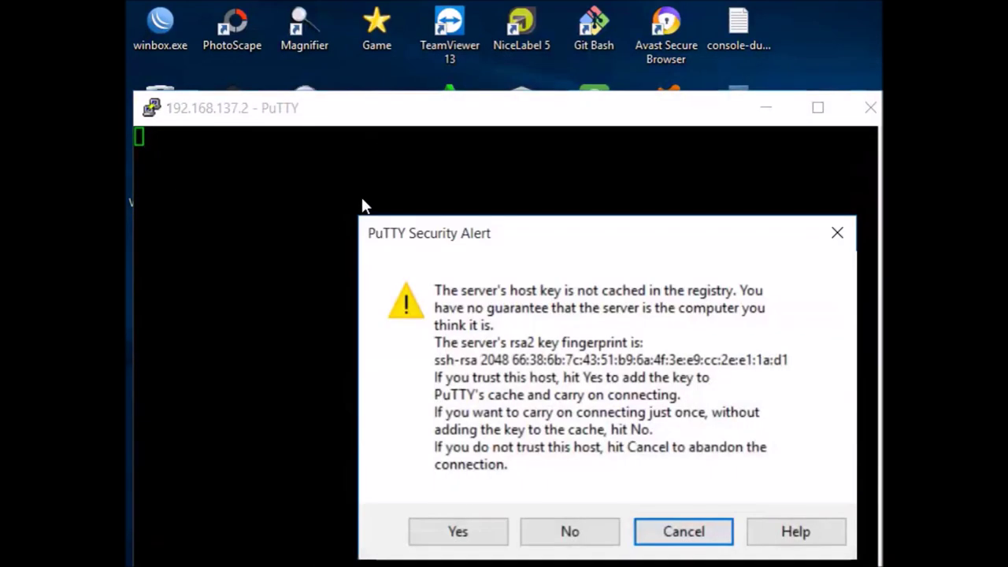
- Accept the router's host key and log in over SSH as admin
key(y)
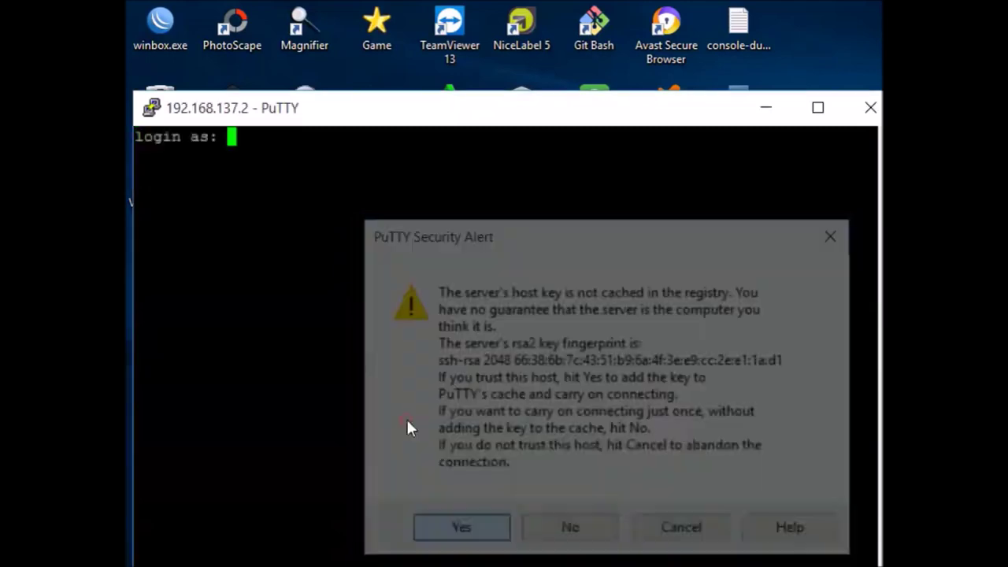
text(admin)
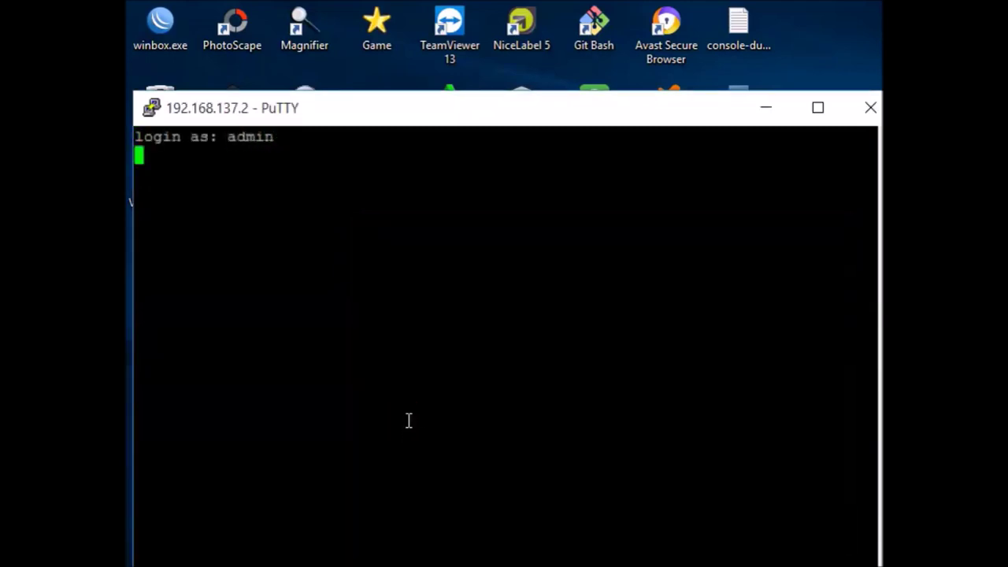
key(Return)
key(Return)
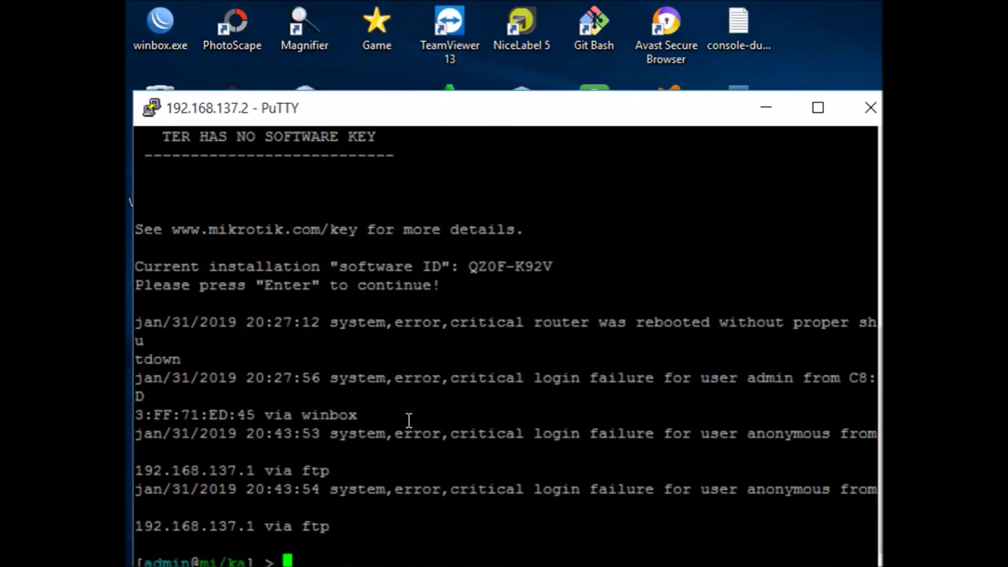
- Run 'ip address print' and 'system identity print' on the router console
text(ip add)
key(Tab)
text(print)
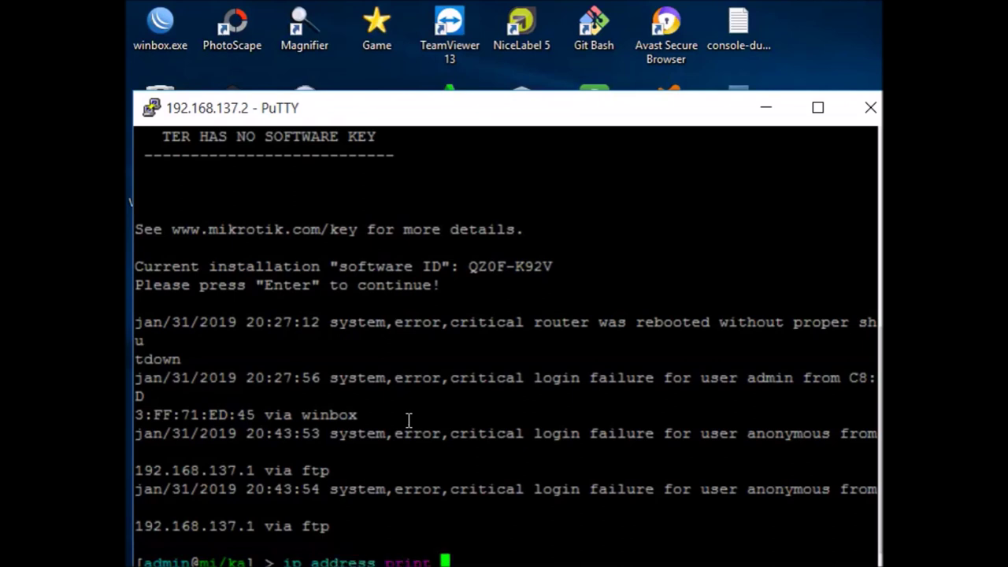
key(Return)
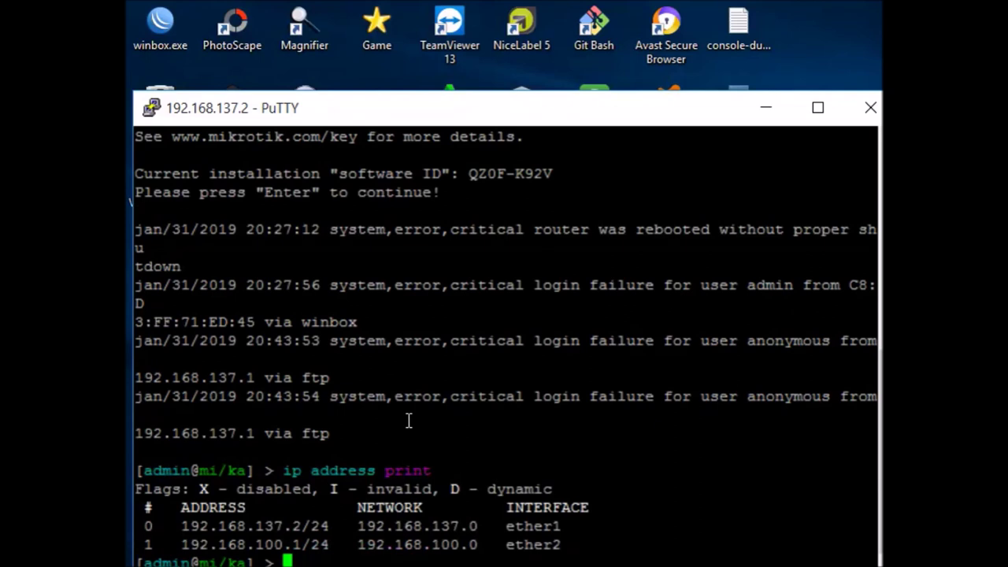
text(ip)
key(BackSpace)
key(BackSpace)
key(BackSpace)
text(system identity )
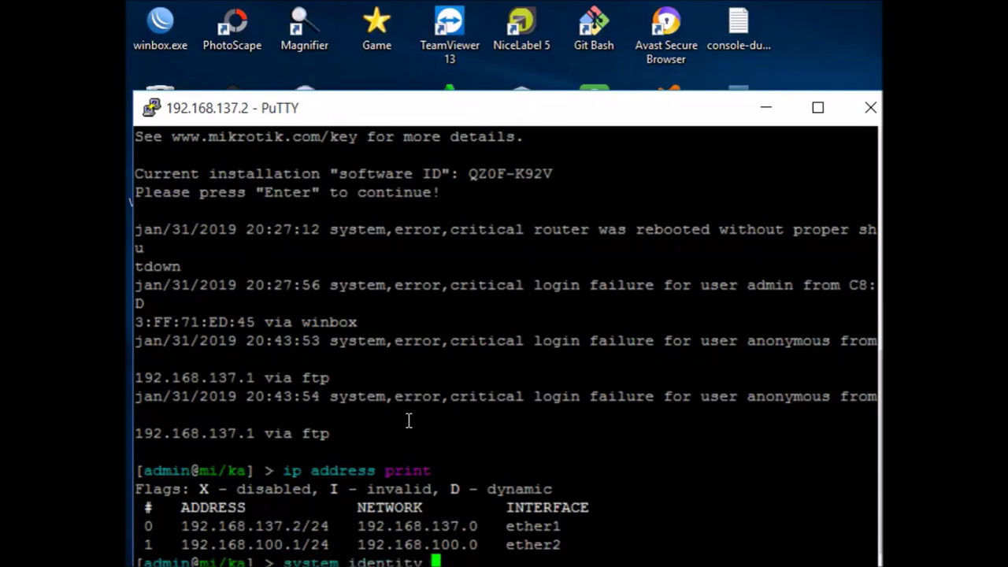
text(pr)
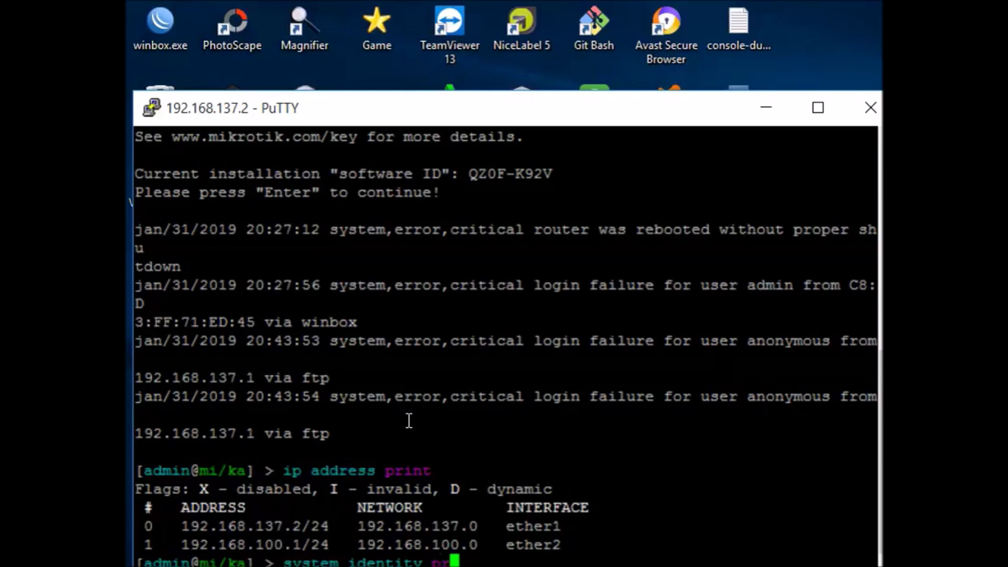
key(Return)
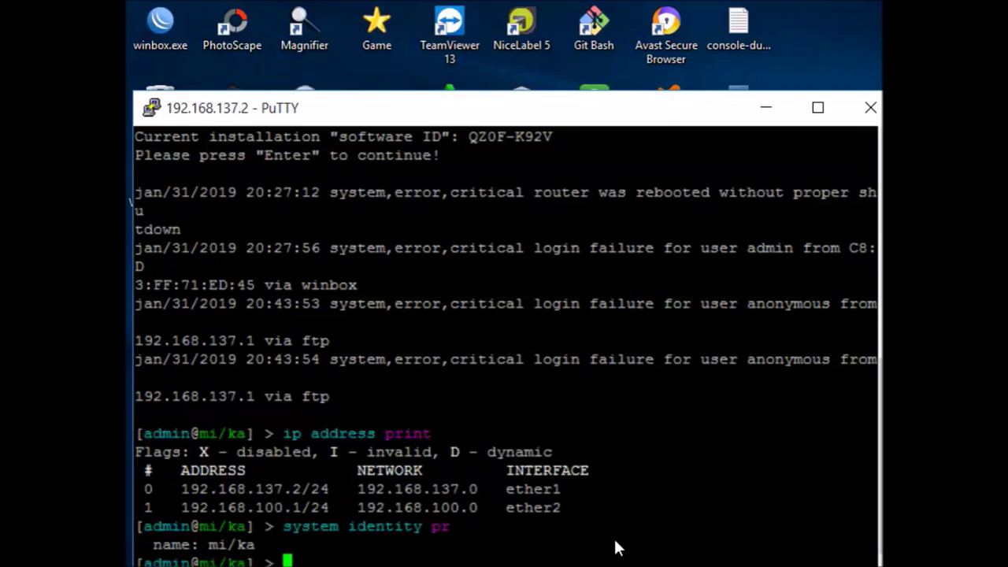
- Return to WinBox's IP Service List and select telnet on port 23
click(432, 561)
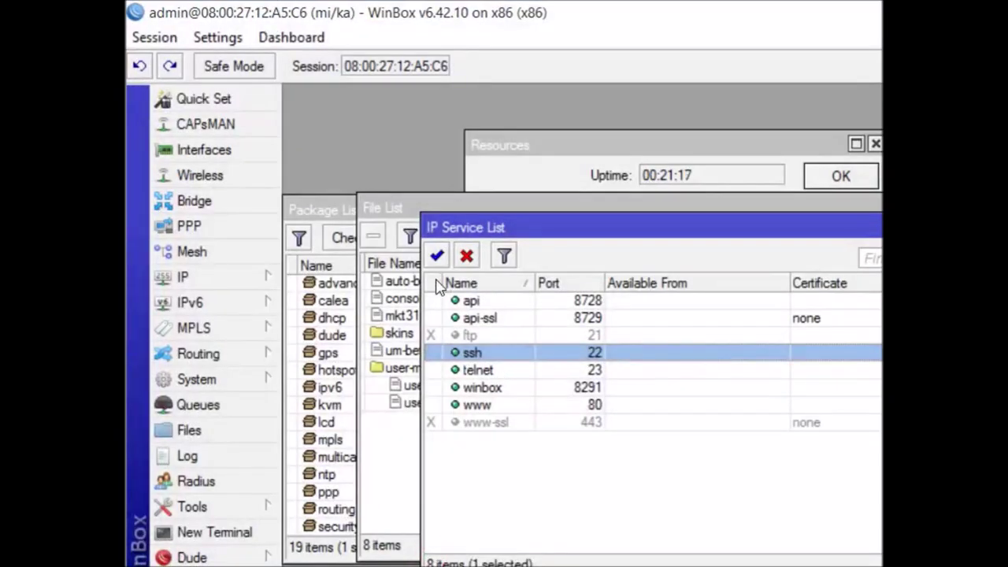
key(Down)
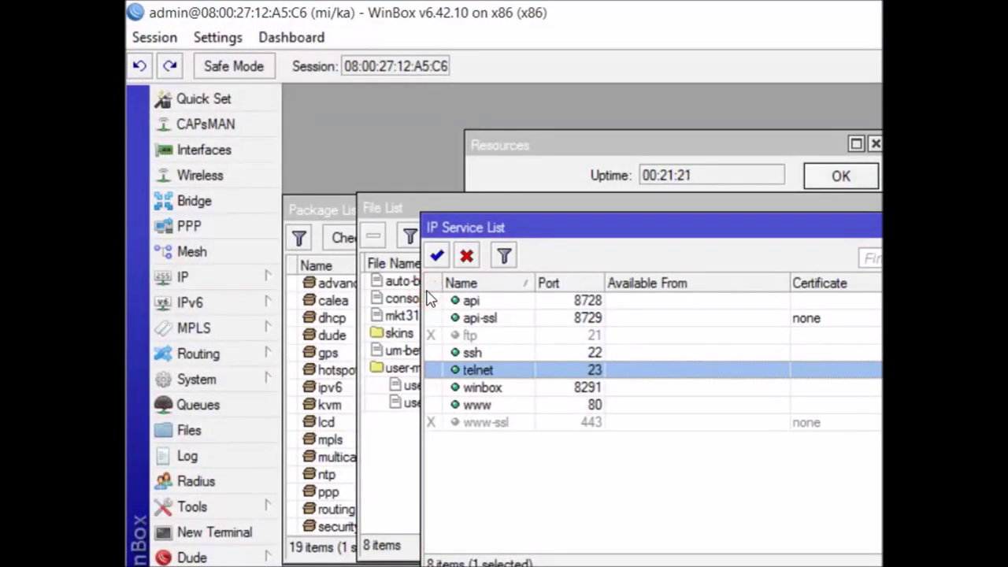
click(197, 561)
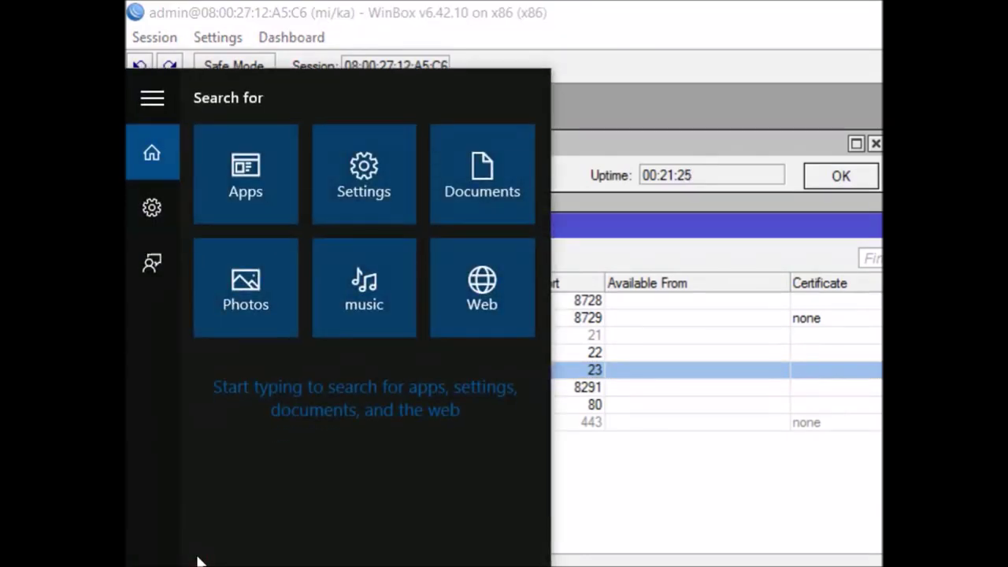
- Open Command Prompt and run 'telnet 192.168.137.2'
text(cmd)
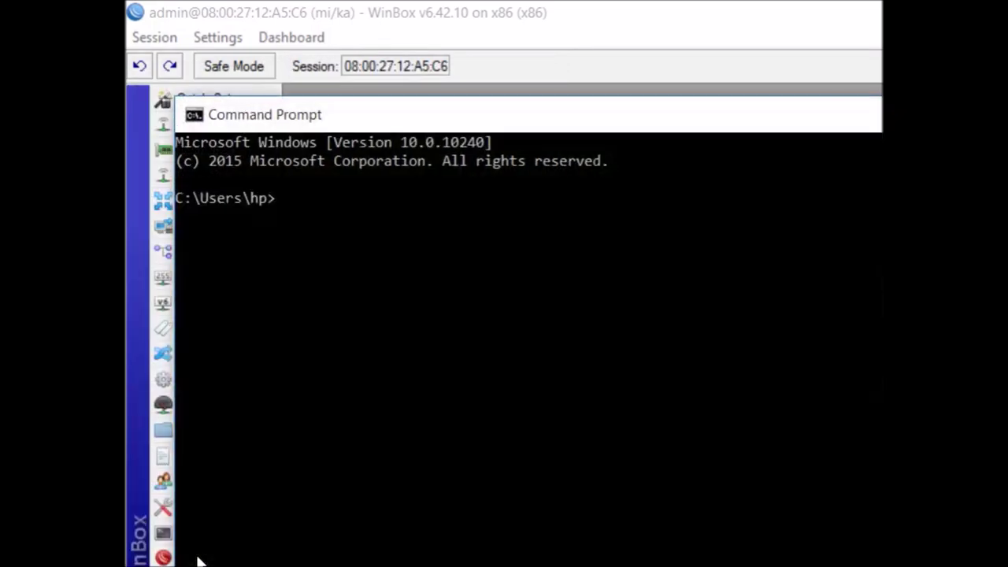
text(telnk)
key(BackSpace)
text(et 192.168.137.2)
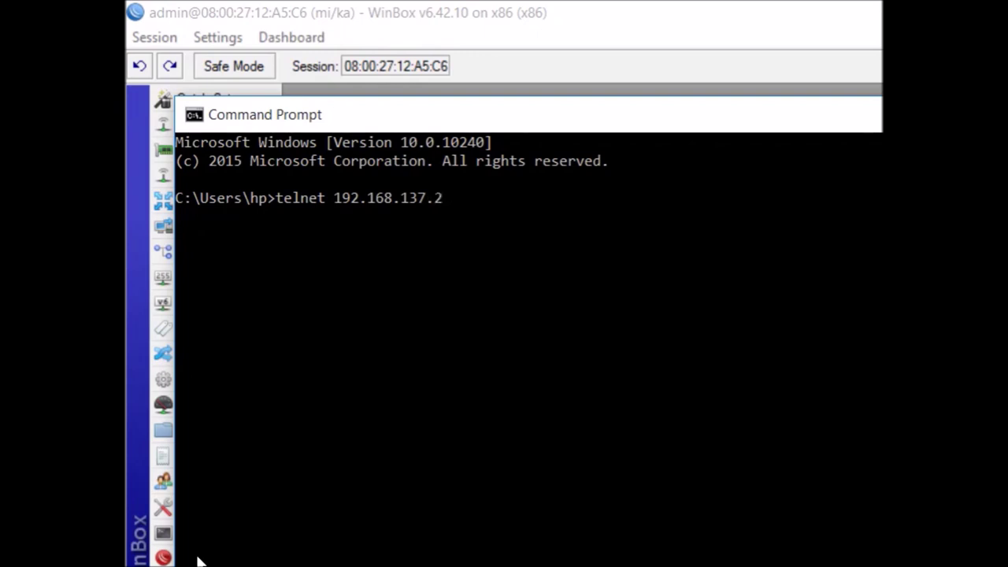
key(Return)
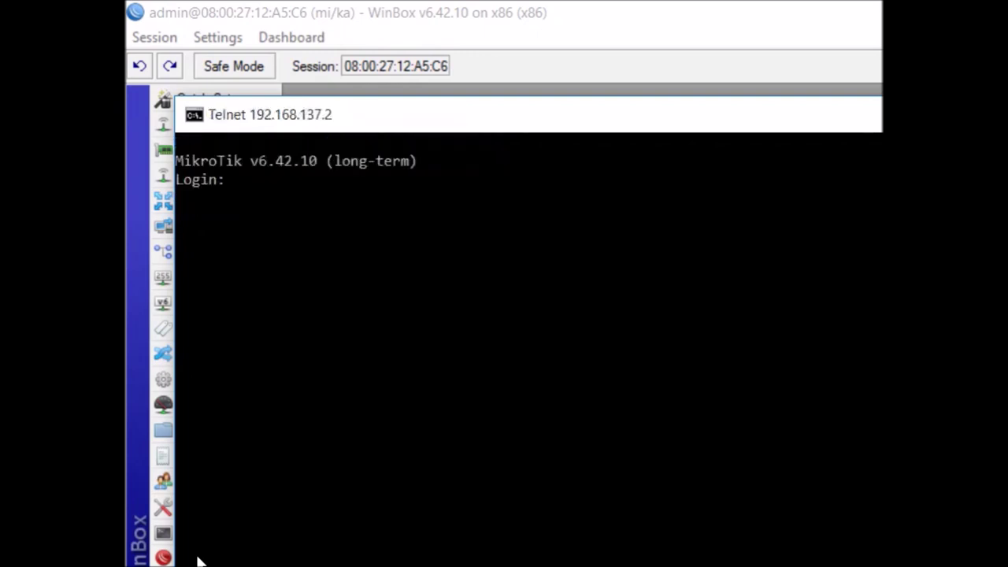
- Log in to the router's telnet session as admin with the password
text(admin)
key(Return)
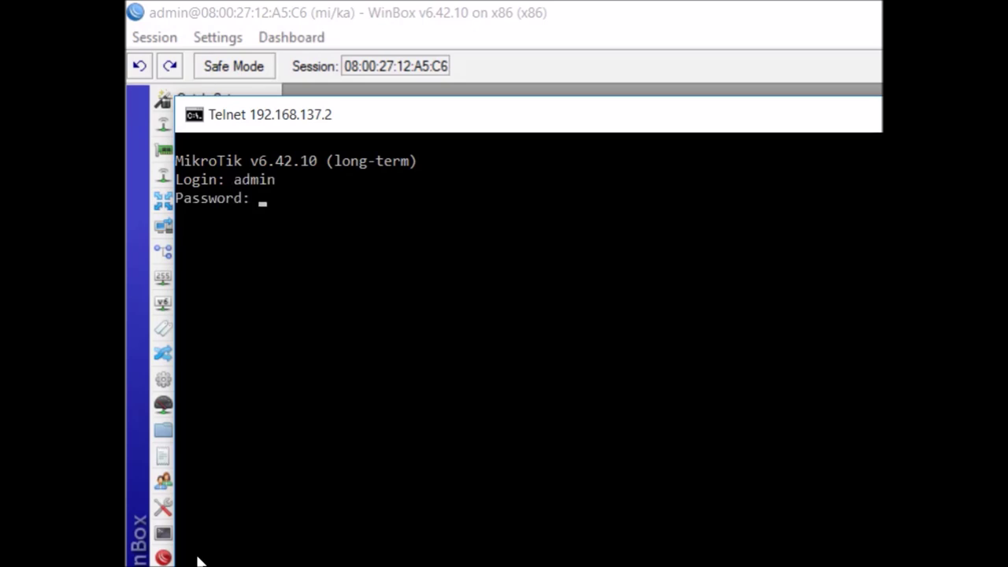
key(Return)
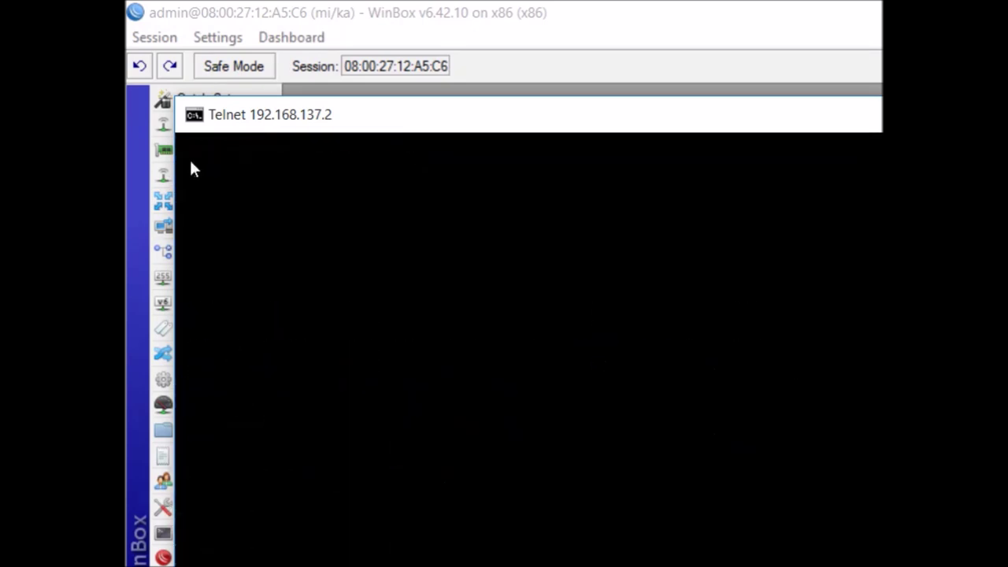
drag(344, 101, 330, 87)
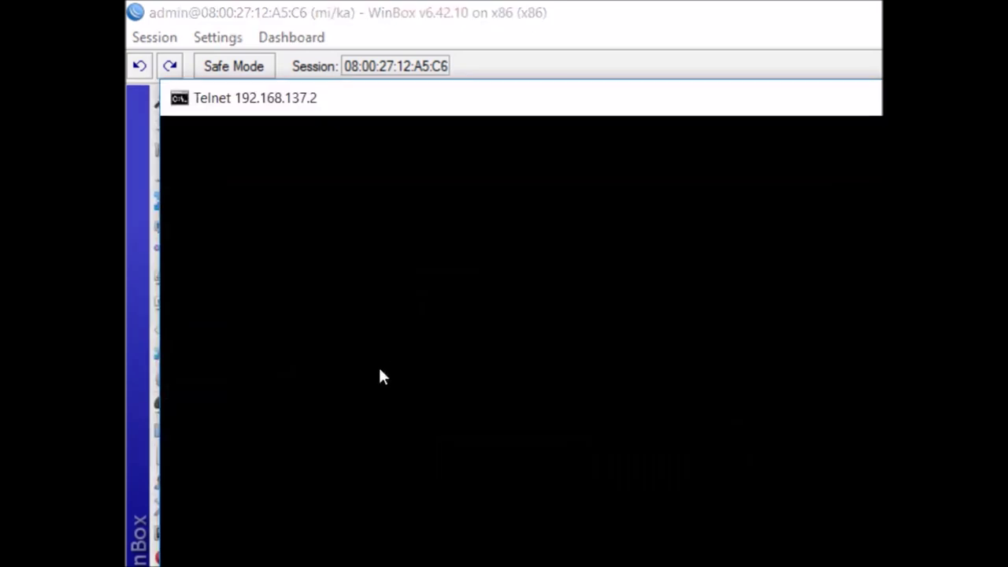
- Move down WinBox's IP Service List to the www entry on port 80
key(Up)
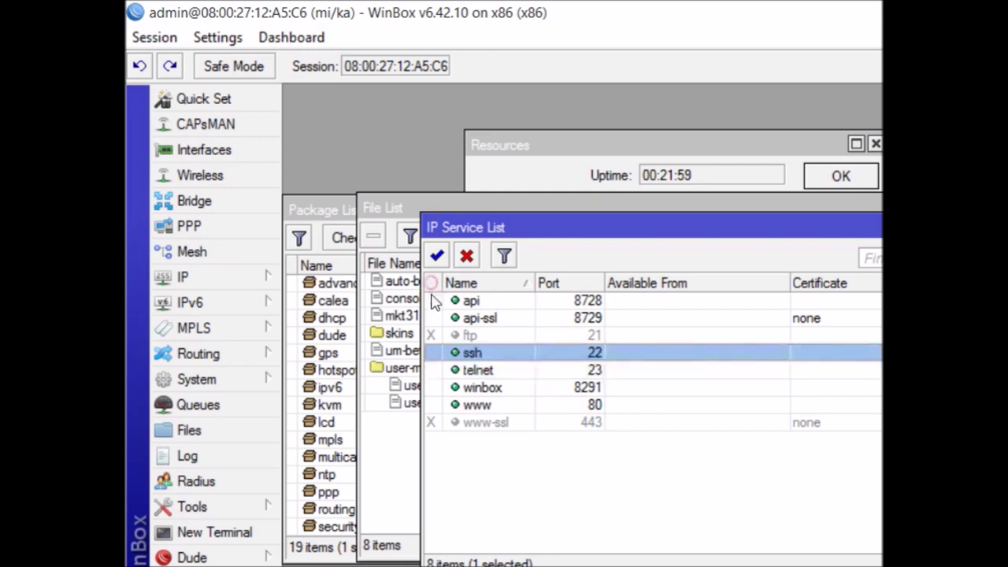
key(Down)
key(Down)
key(Down)
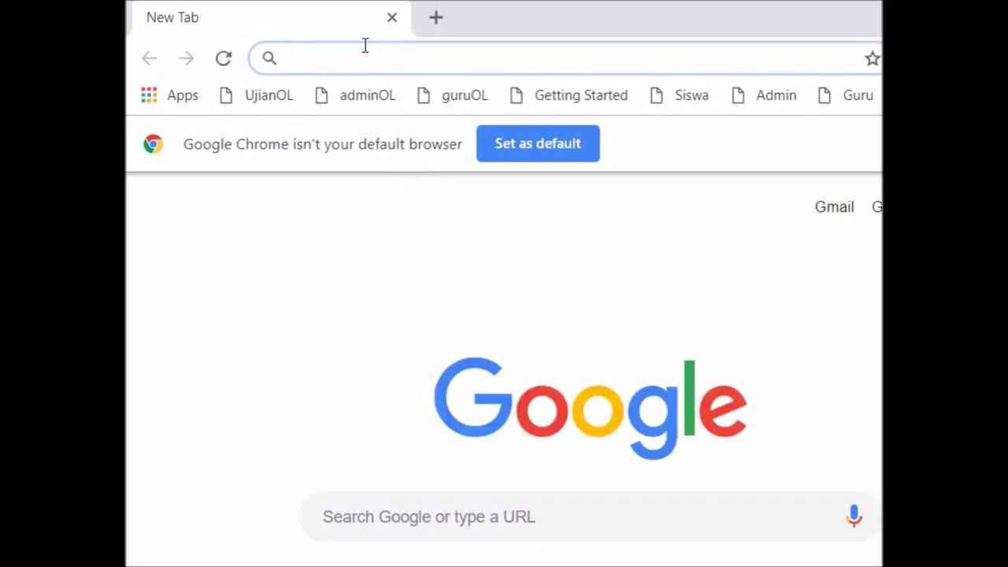
- Load the router's WebFig page at 192.168.137.2 in Chrome and scroll Quick Set
text(192.1)
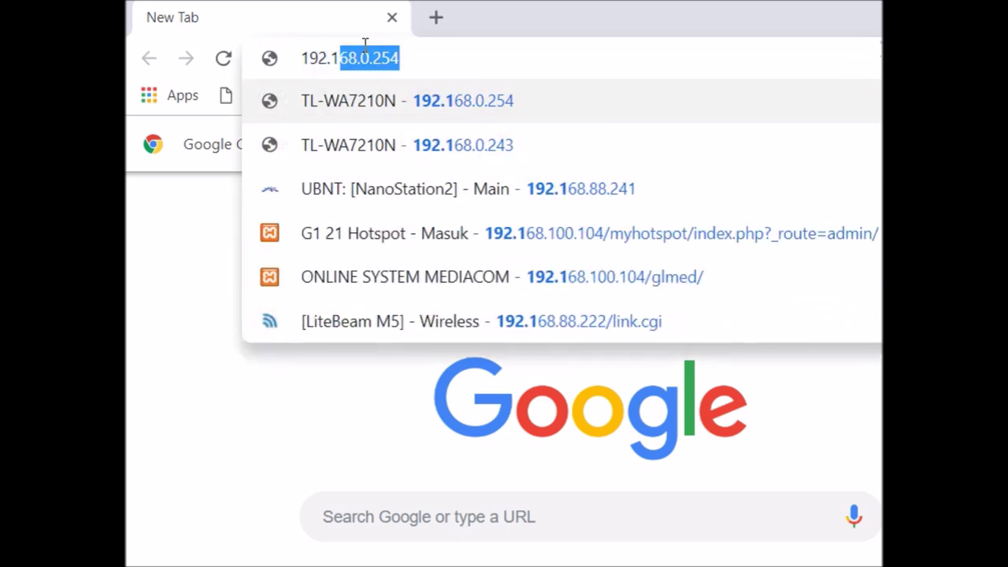
text(68.137.2)
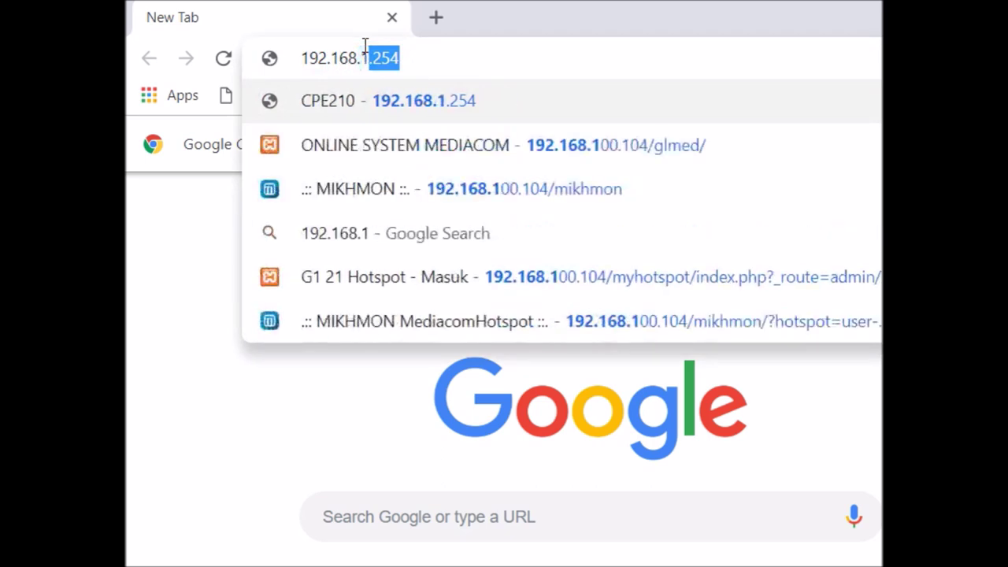
key(Return)
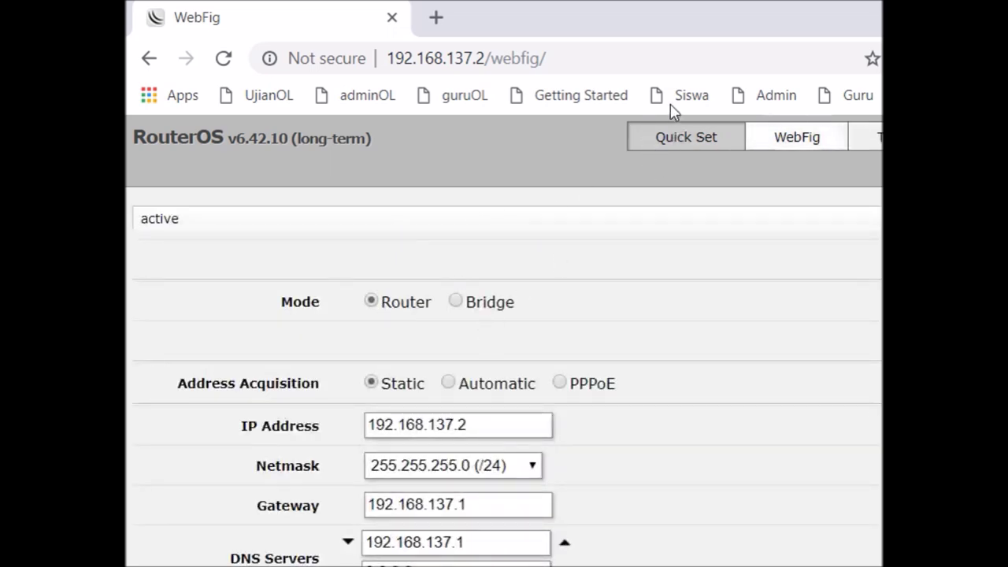
mouse_move(882, 237)
mouse_down()
mouse_move(881, 521)
mouse_move(882, 236)
mouse_up()
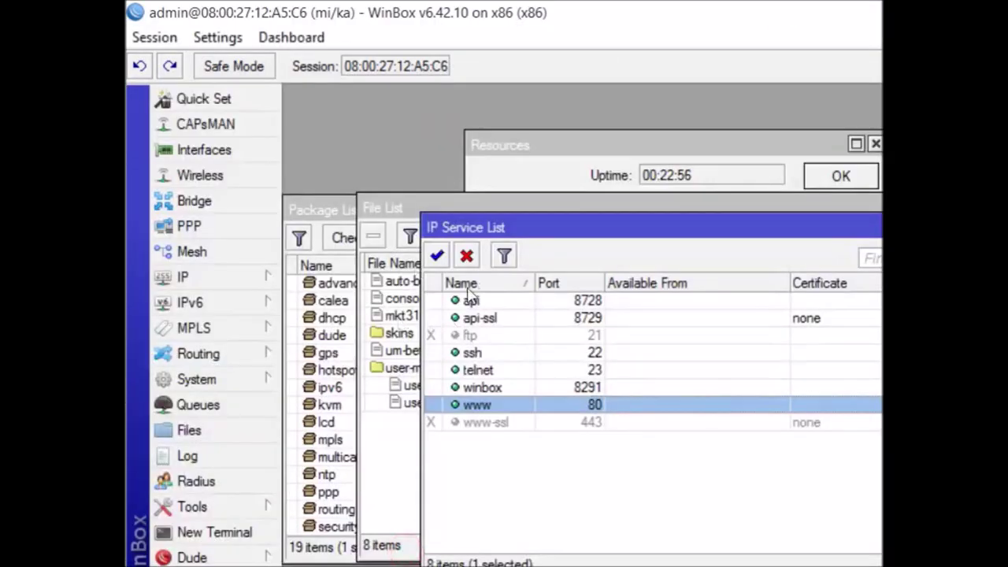
- Disable the www service on port 80, then return to the PDF's Some Tips slide
click(466, 255)
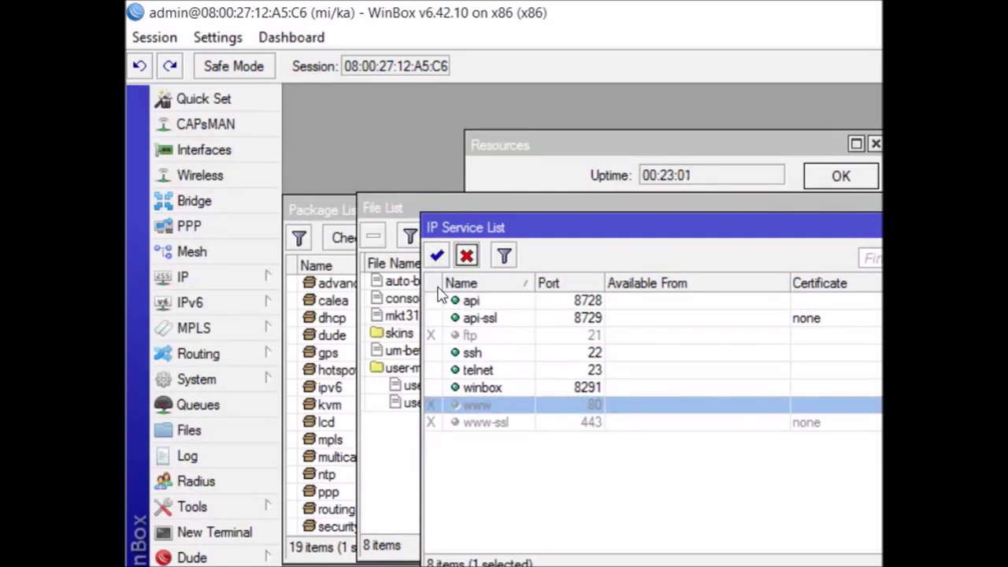
key(alt+Tab)
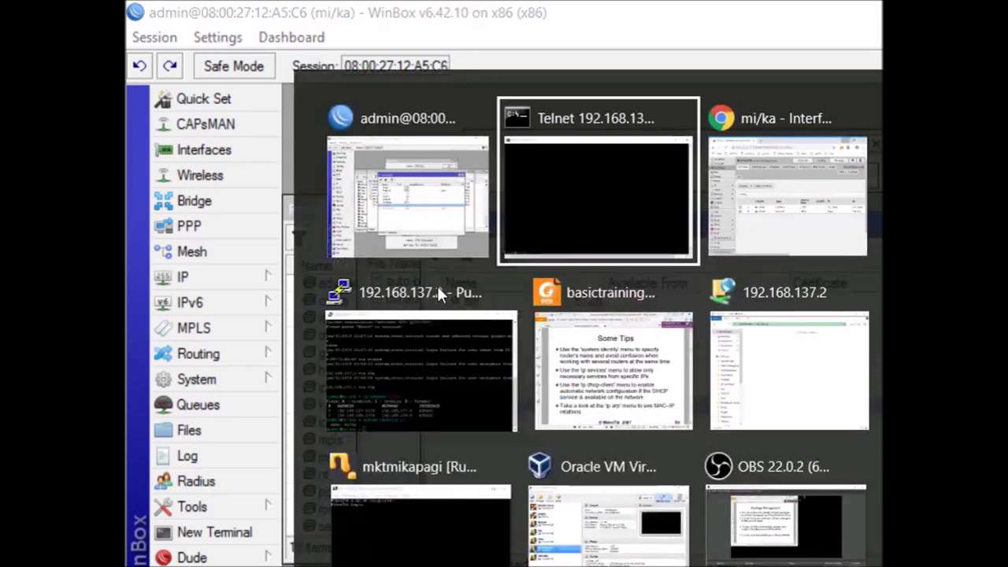
key(alt+Tab)
key(alt+Tab)
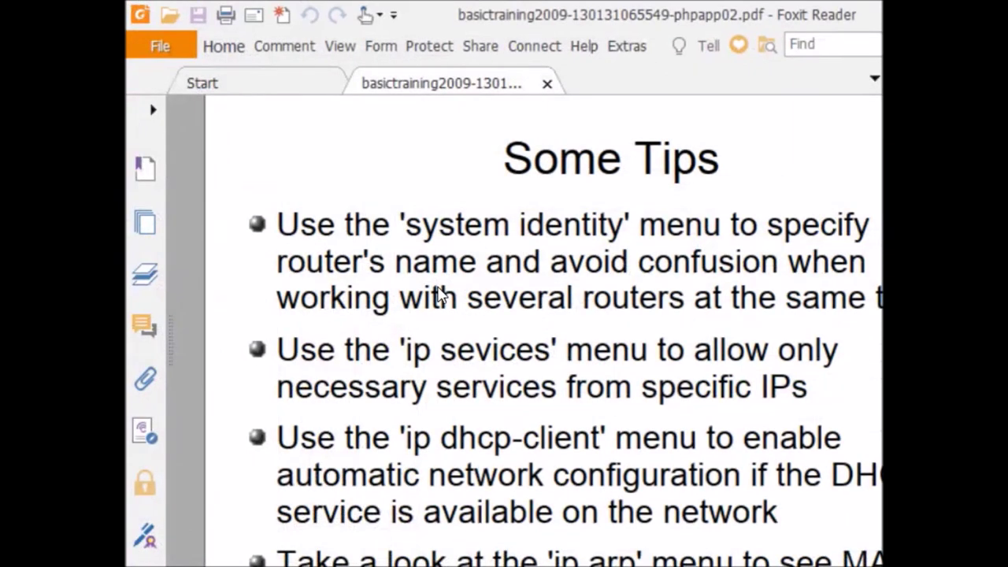
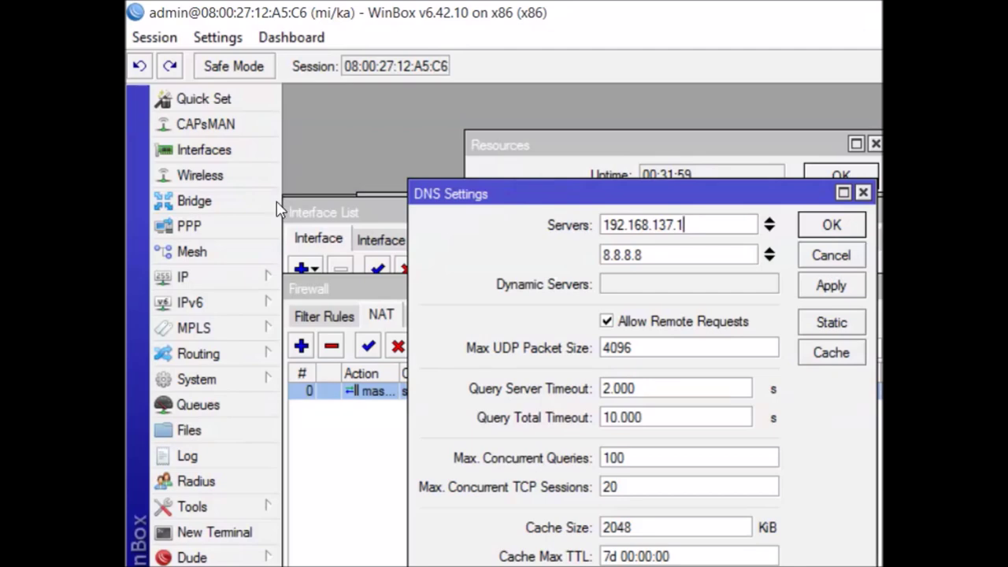
- Bring the DNS Settings window forward and open its empty DNS Static list
click(207, 276)
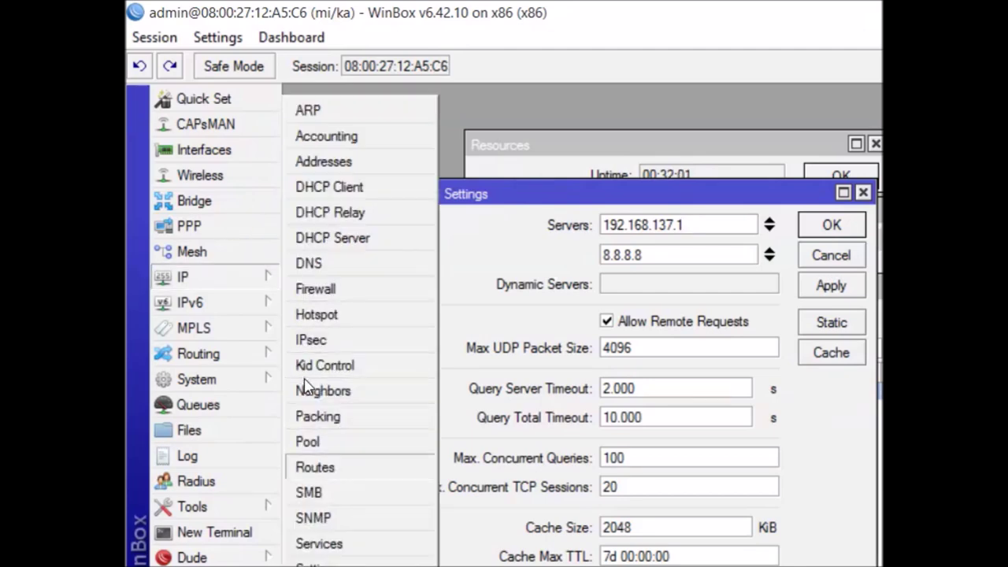
click(314, 467)
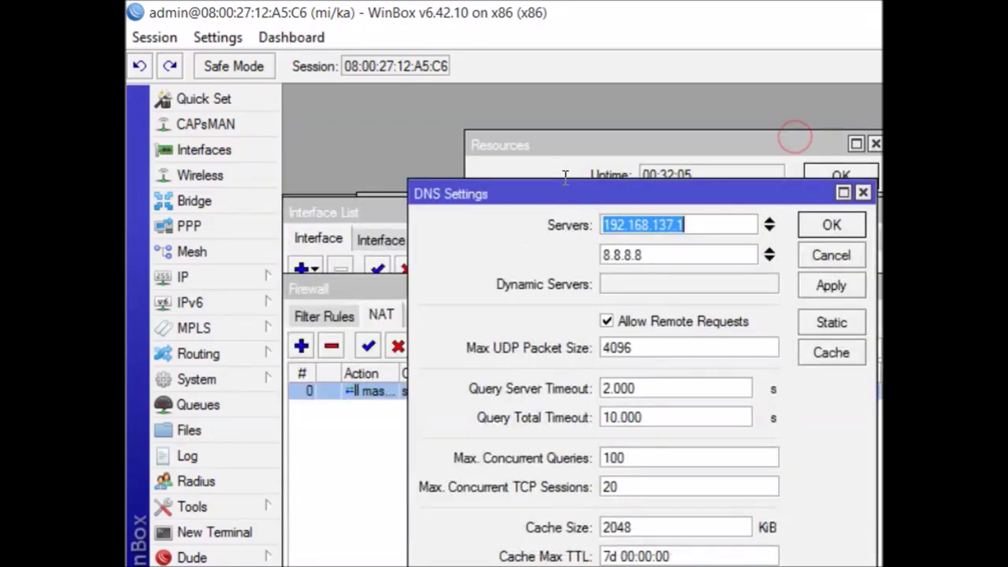
key(End)
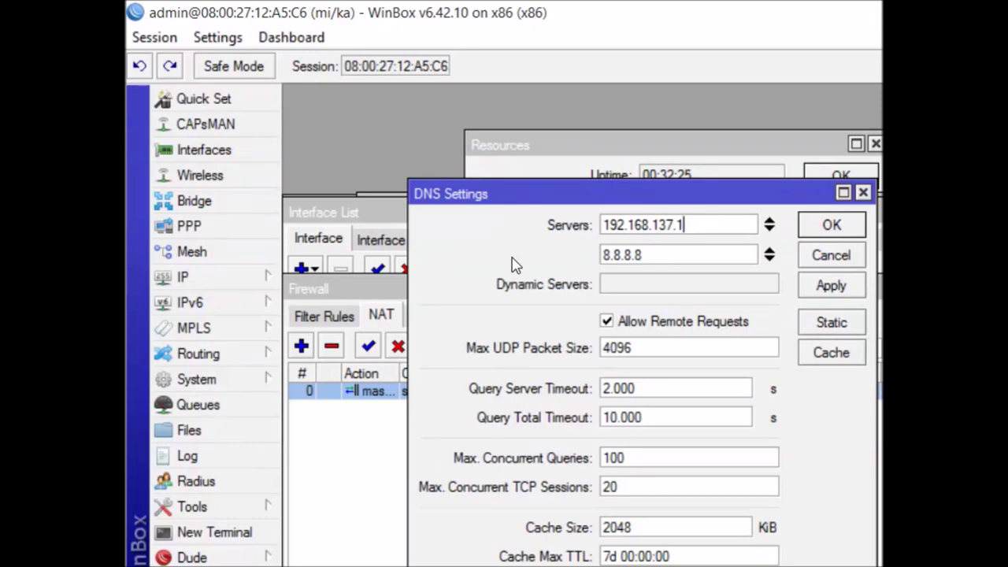
key(Tab)
key(alt+s)
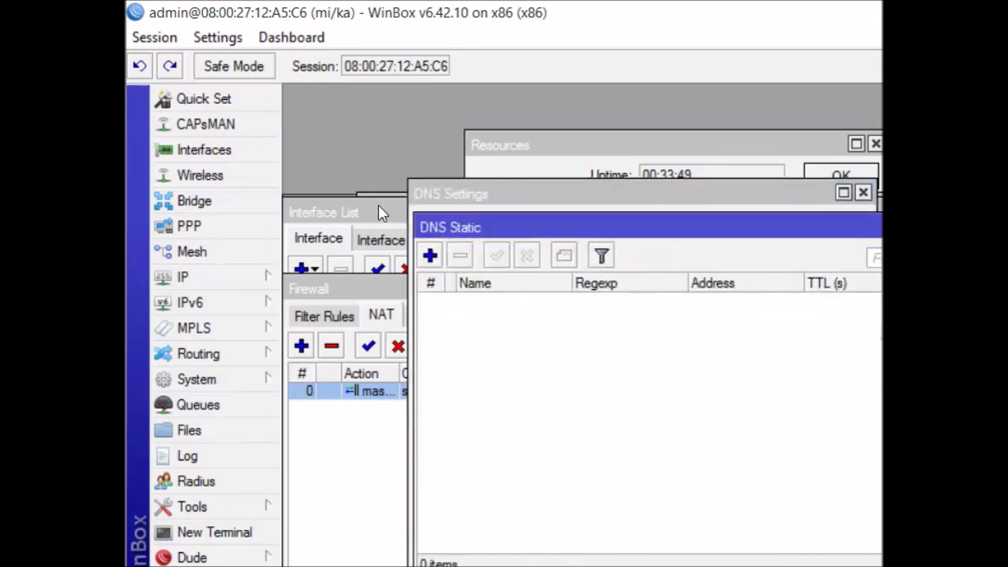
- Add and apply a static DNS entry mapping ekonet.com to 172.0.0.1
click(429, 254)
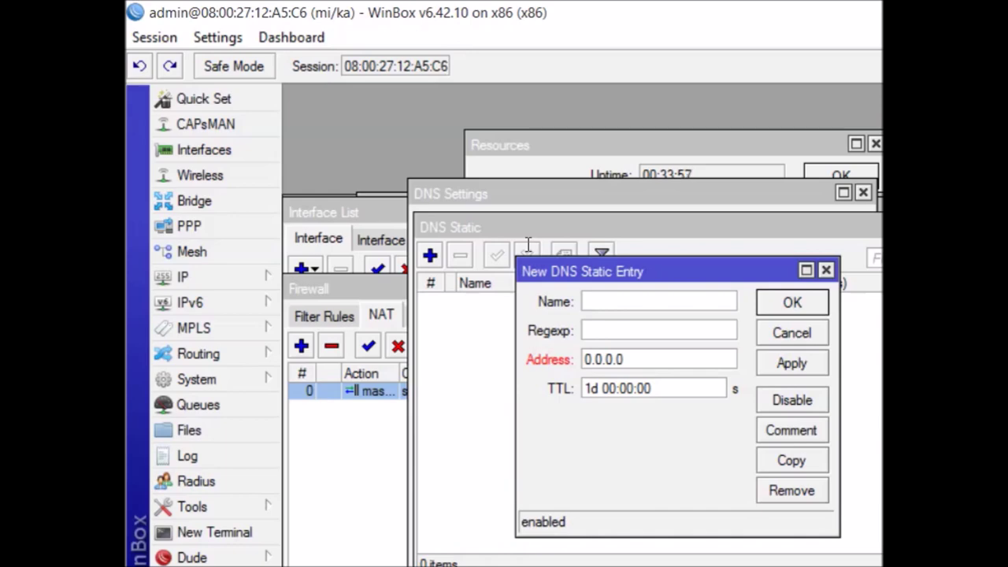
key(Tab)
key(Tab)
key(BackSpace)
key(BackSpace)
key(BackSpace)
key(BackSpace)
key(BackSpace)
key(BackSpace)
key(BackSpace)
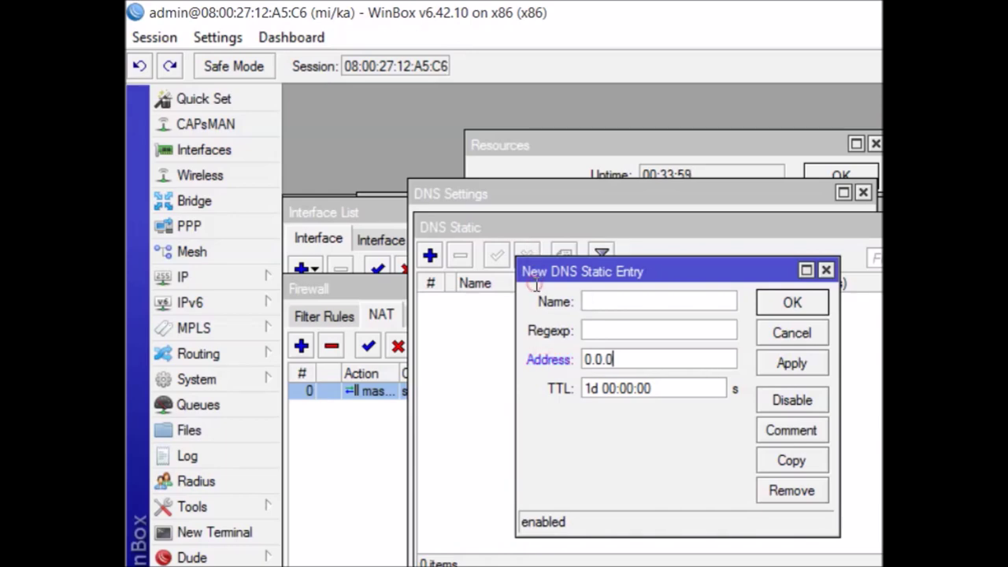
text(172)
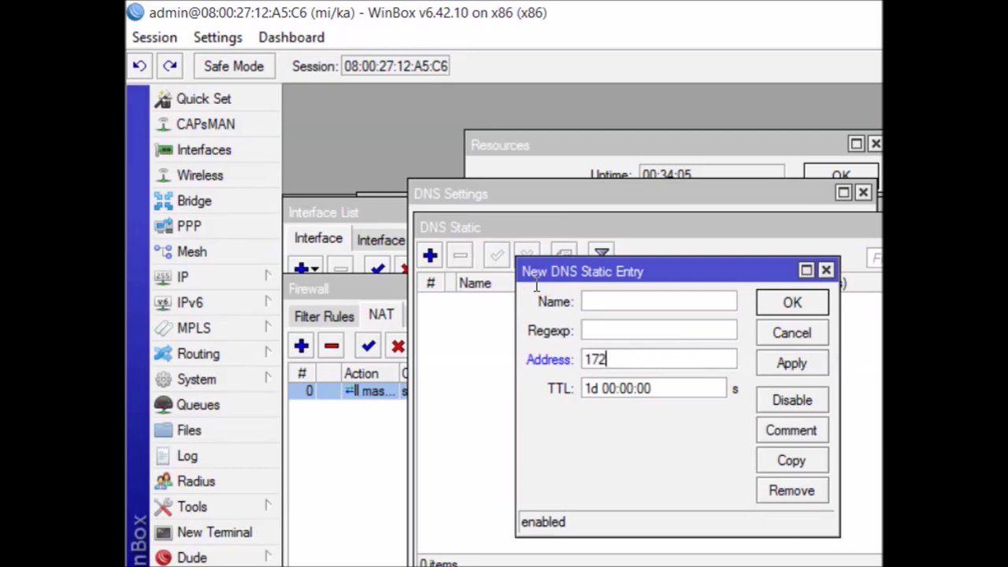
text(.0.0.1)
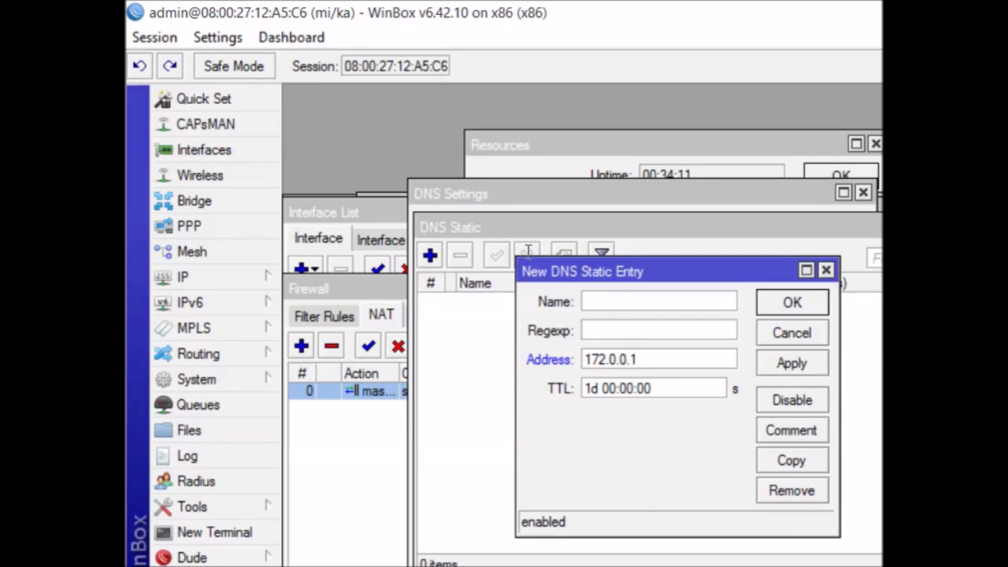
key(shift+Tab)
key(shift+Tab)
text(ekonet.com)
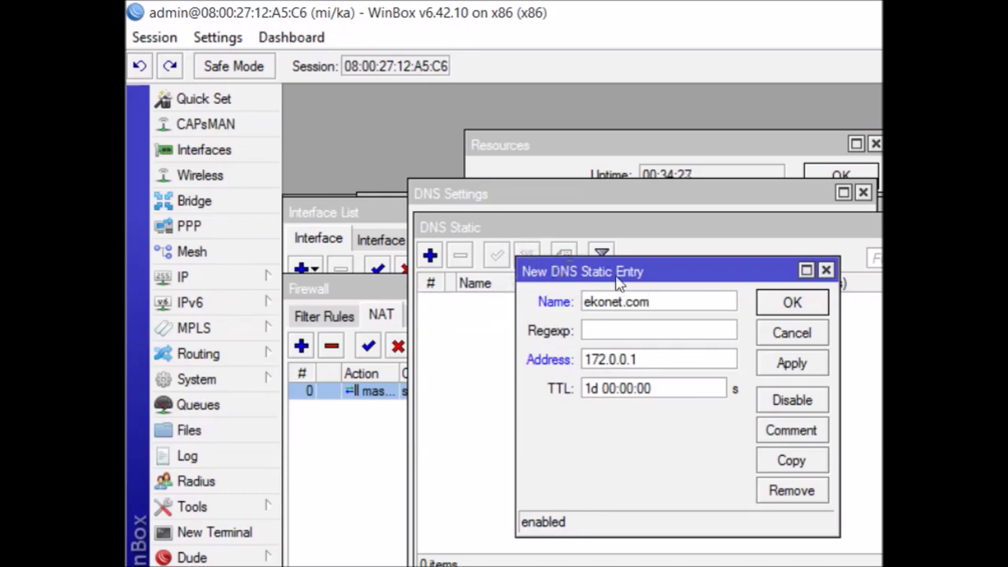
key(Return)
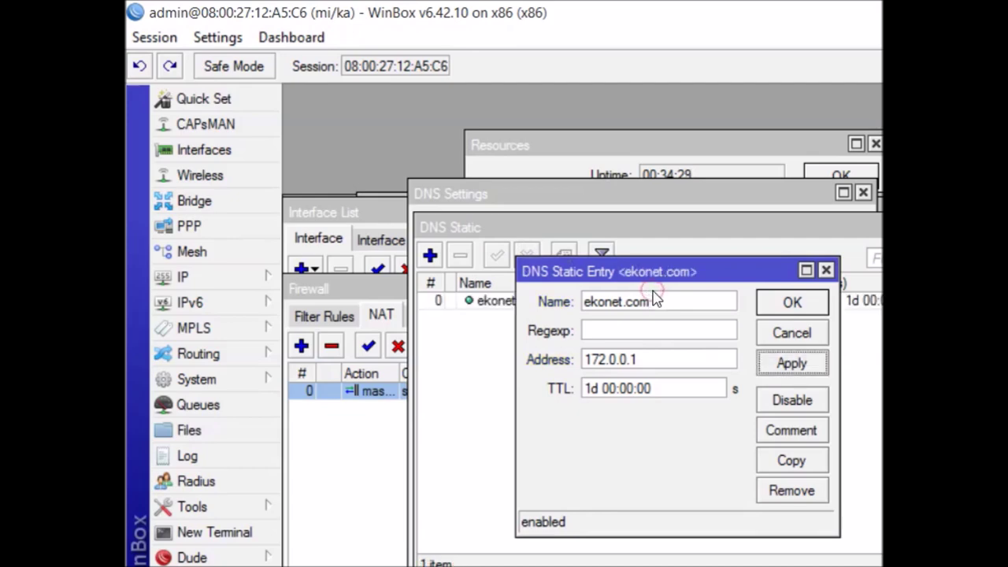
click(214, 532)
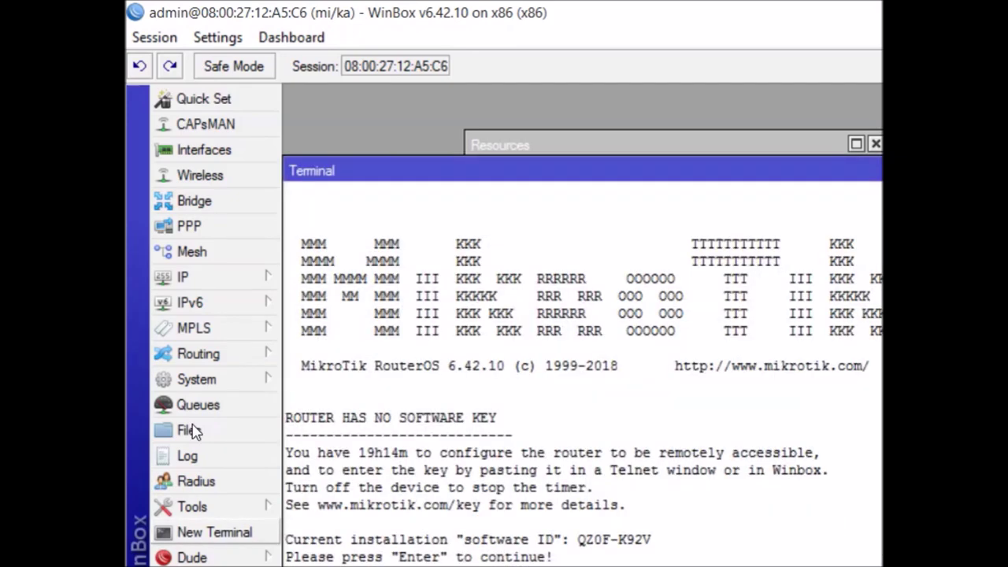
- Ping ekonet.com from the router terminal; it resolves to 172.0.0.1 with 100% loss
key(Return)
text(ping ekonet.com)
key(Return)
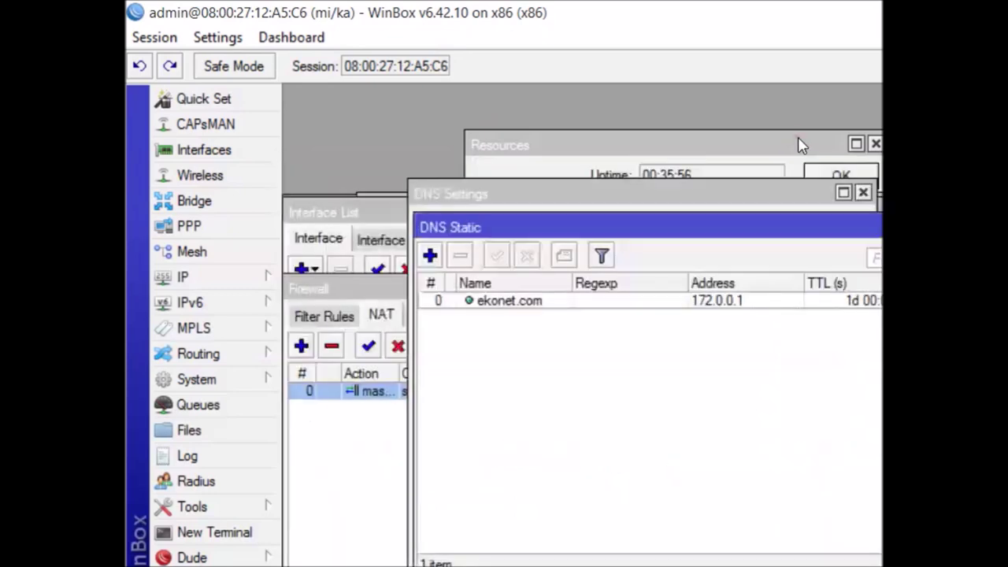
click(430, 254)
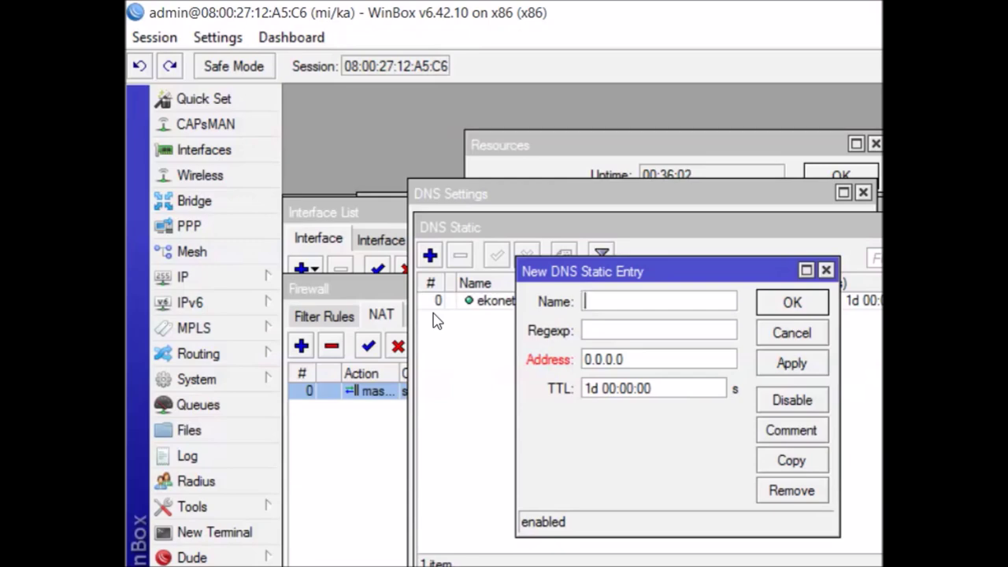
- Add and save a second static DNS entry, dinda.net pointing to 8.8.8.8
text(dinda.net)
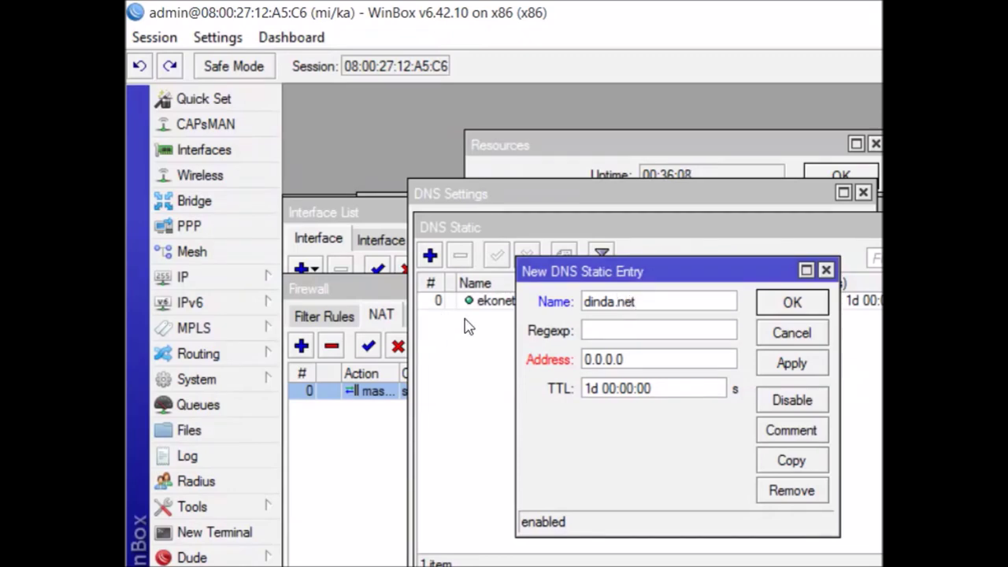
key(Tab)
key(Tab)
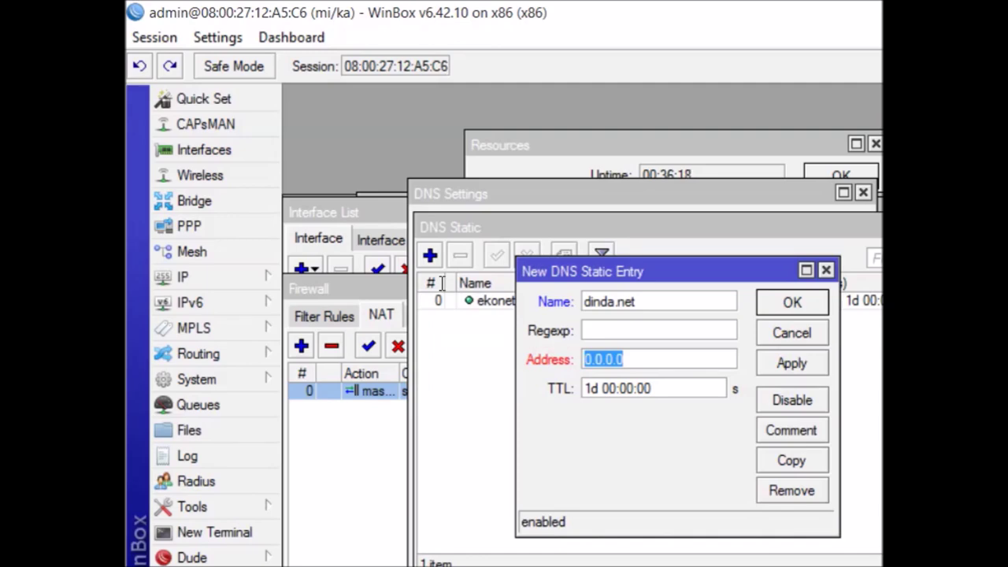
text(8.8.8.8)
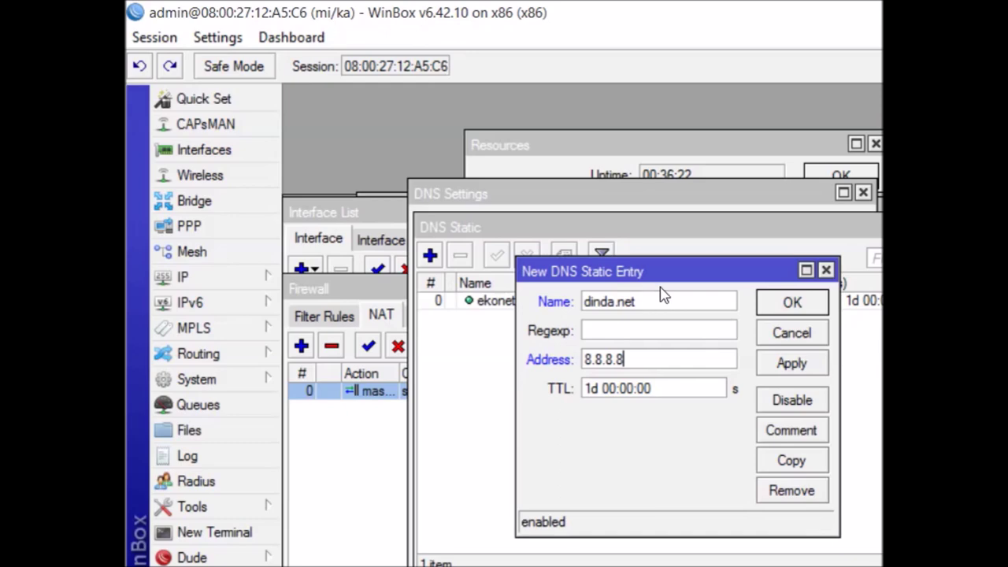
key(Return)
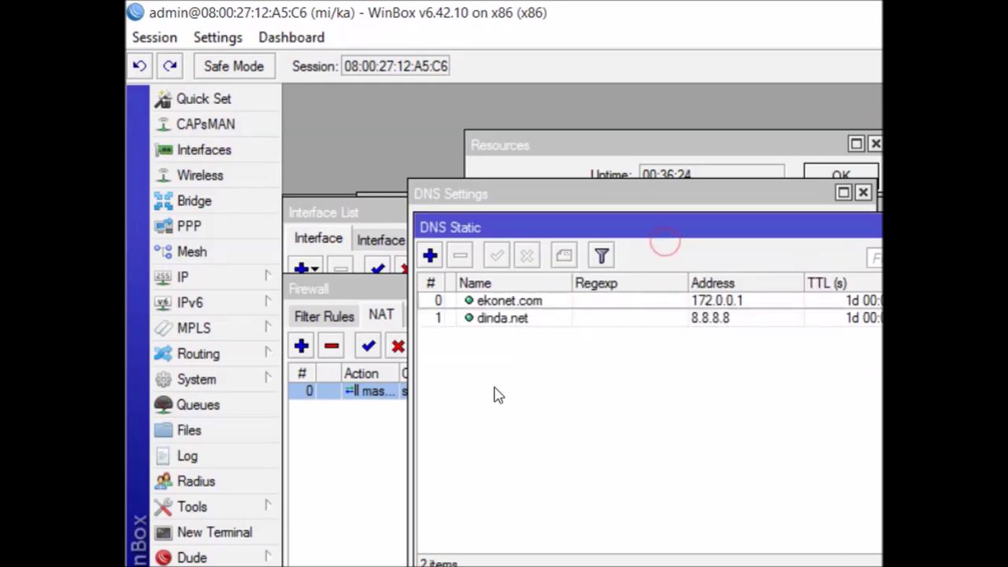
click(225, 432)
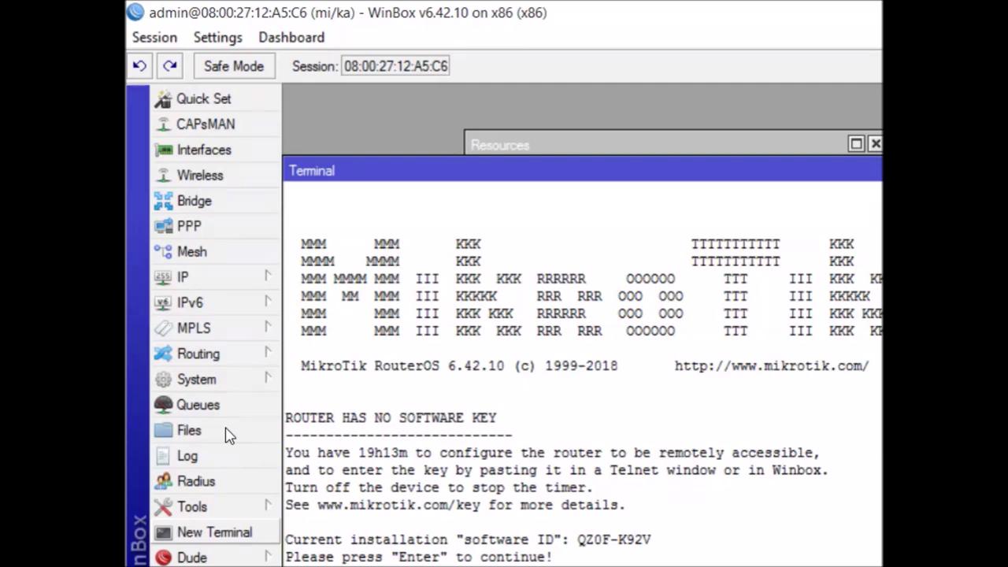
- Ping dinda.net, getting 17 of 17 replies from 8.8.8.8, then close the terminal
key(Return)
text(dinda.net)
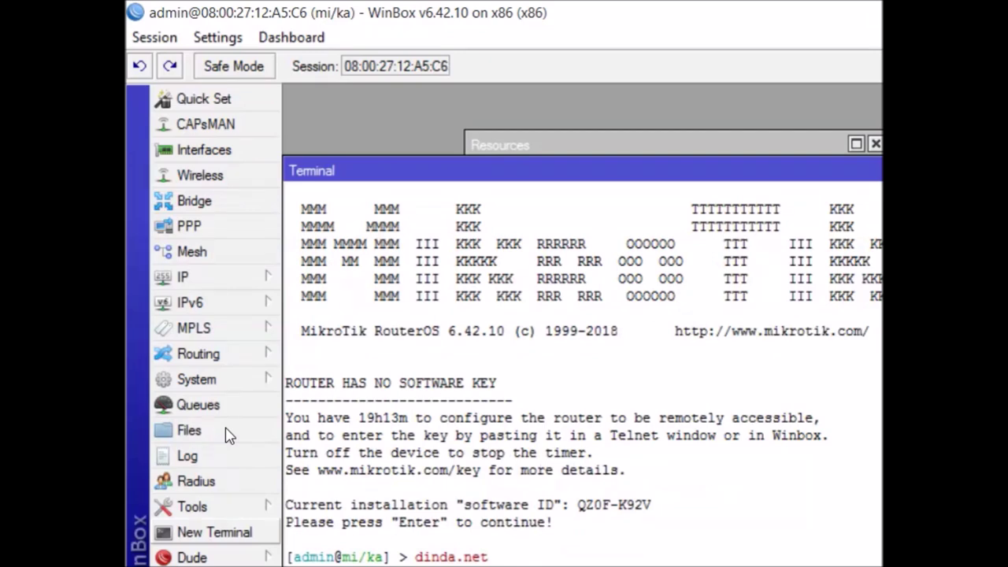
key(Return)
text(ping dinda.net)
key(Return)
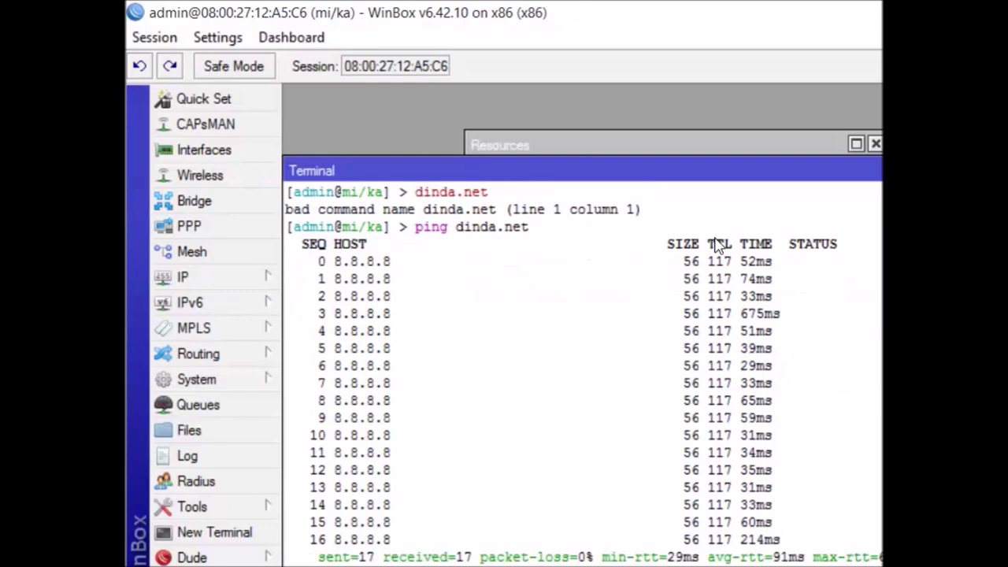
key(ctrl+d)
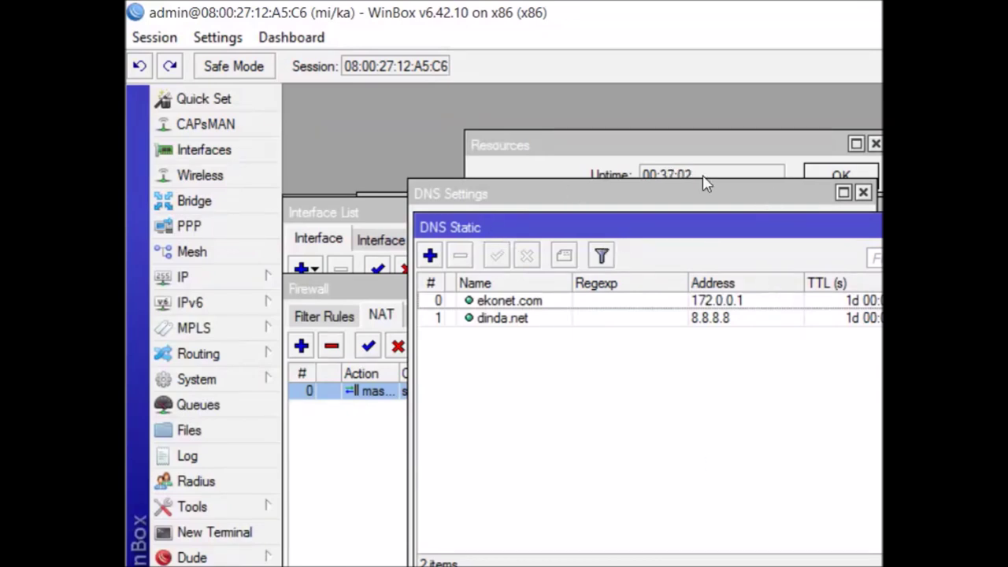
- Review DNS Settings: servers 192.168.137.1 and 8.8.8.8 with Allow Remote Requests enabled
click(770, 189)
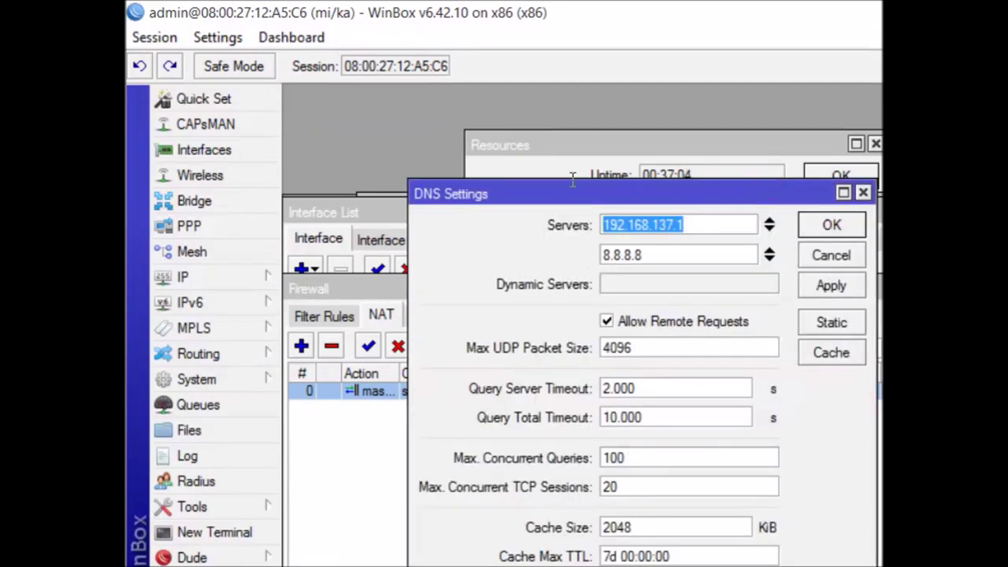
key(End)
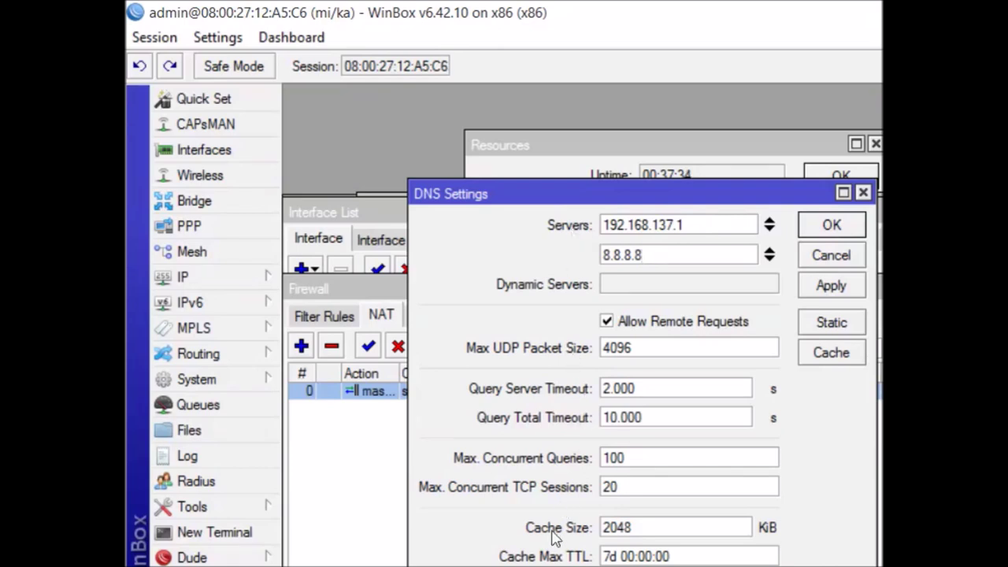
key(alt+Tab)
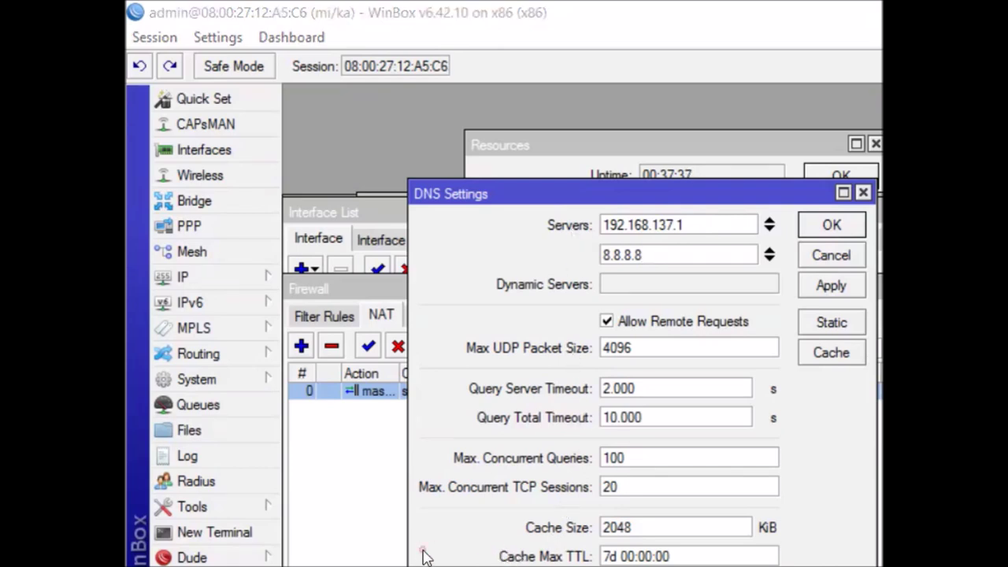
- Scroll through the DNS Client and Cache slides and their DNS Settings screenshot
scroll(555, 322, up, 3)
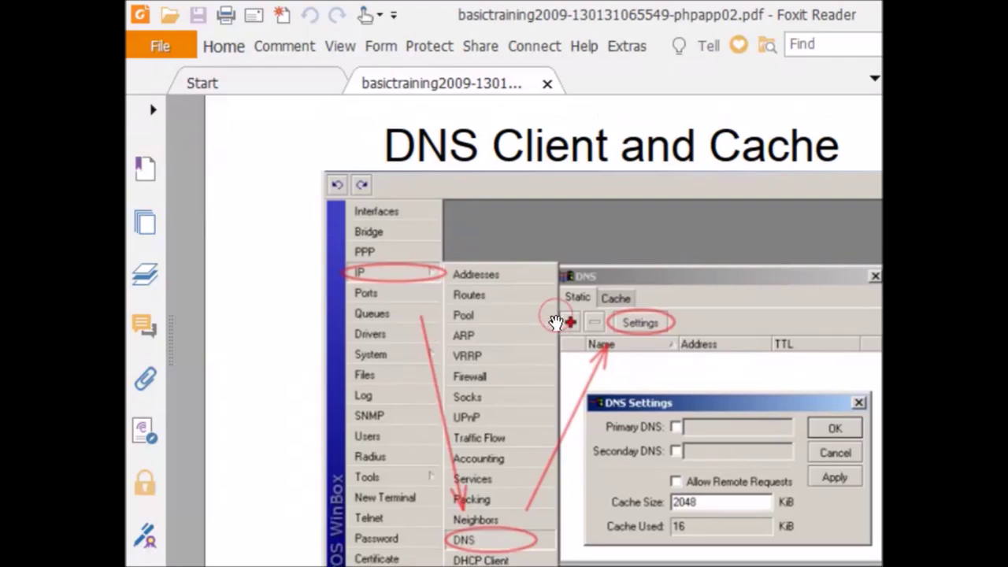
scroll(555, 323, up, 10)
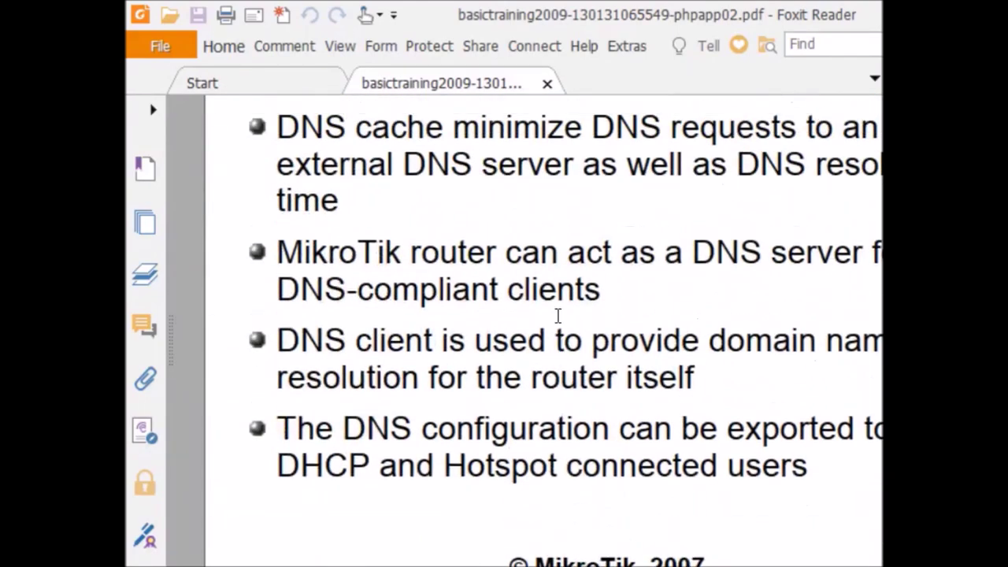
scroll(557, 315, up, 1)
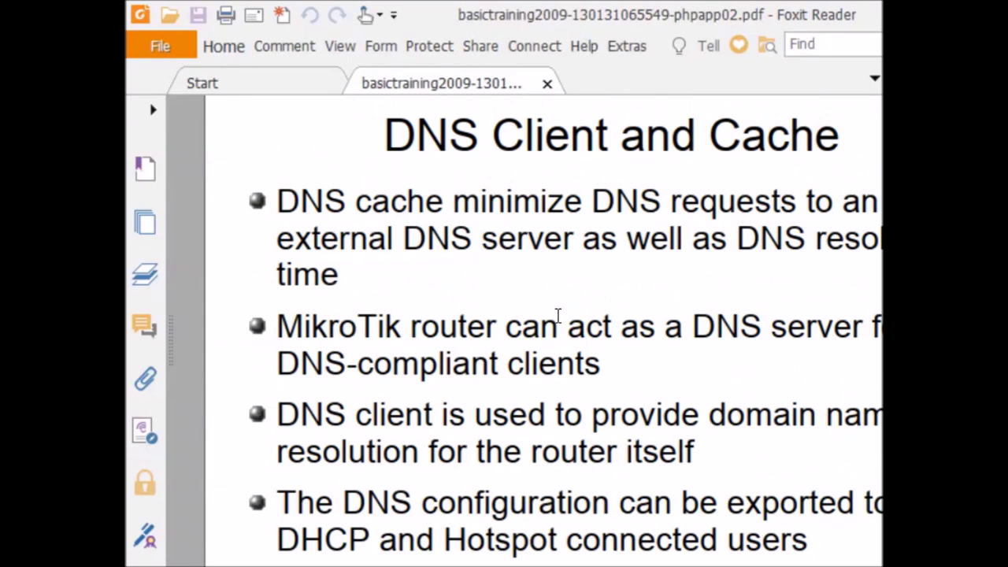
scroll(558, 316, up, 1)
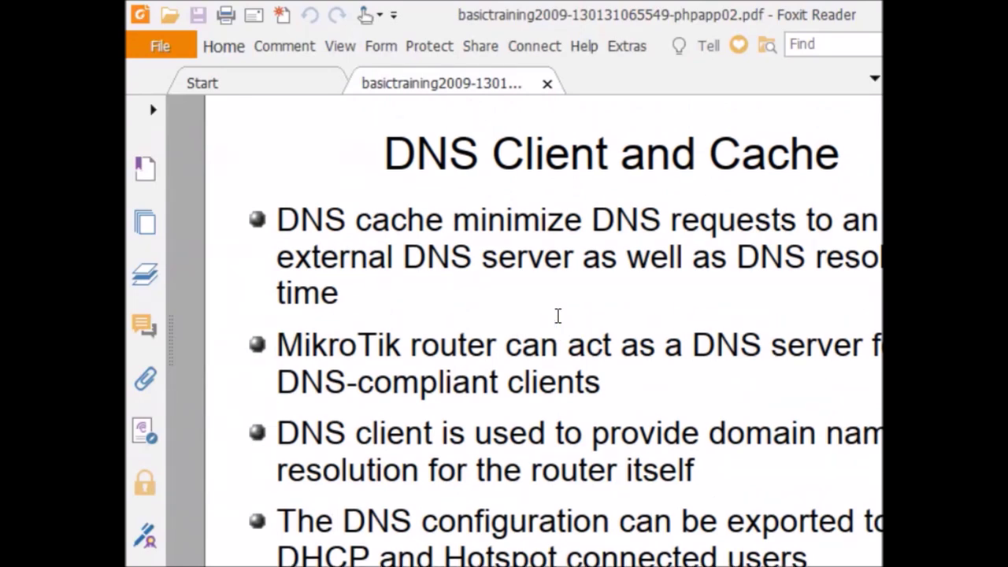
scroll(558, 316, up, 1)
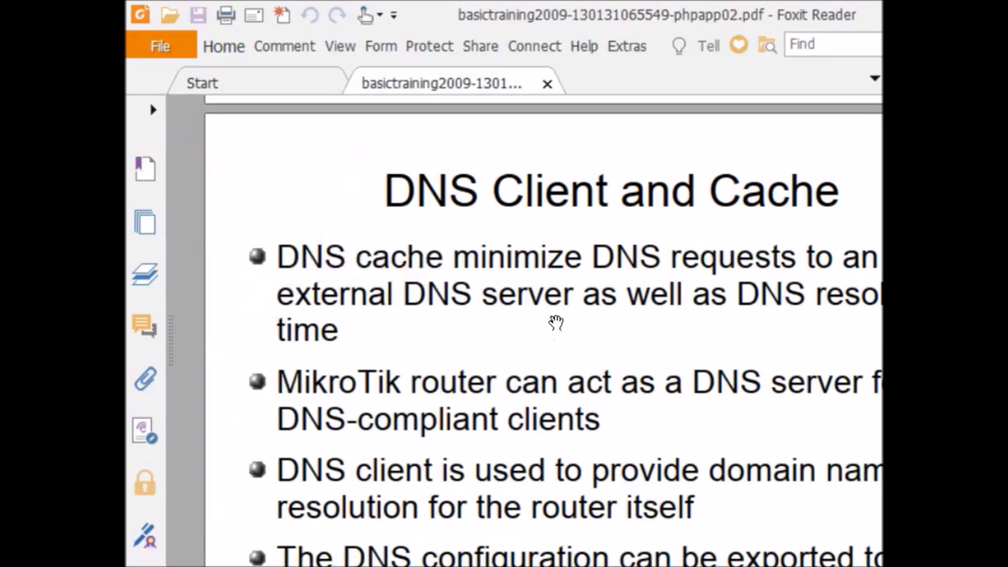
scroll(555, 322, down, 1)
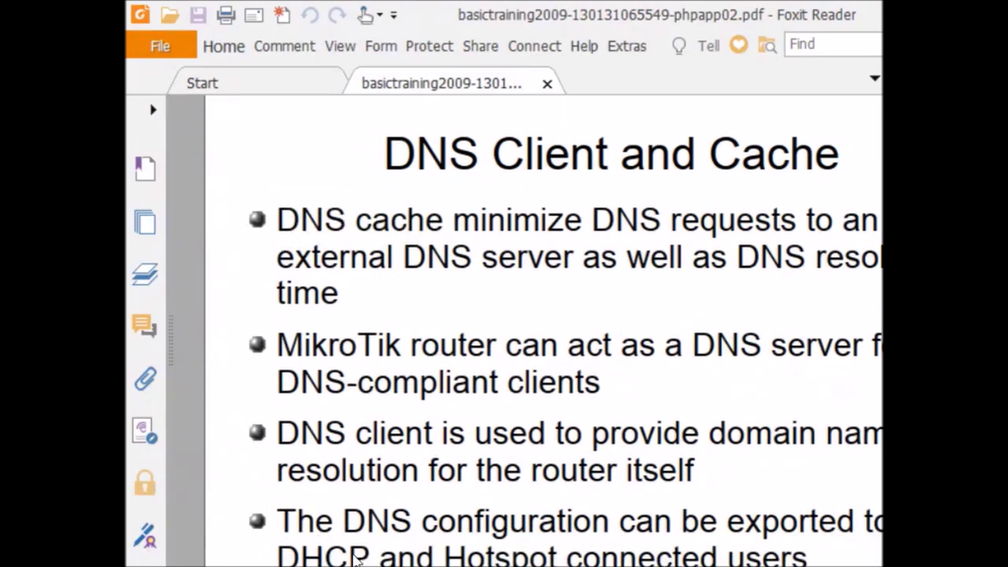
mouse_move(391, 561)
scroll(545, 217, down, 10)
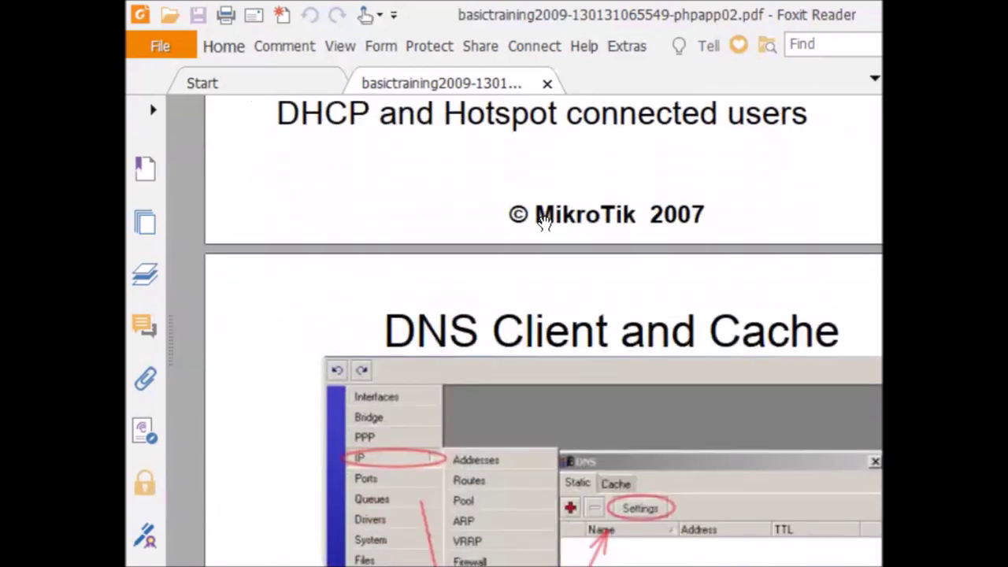
scroll(545, 220, down, 5)
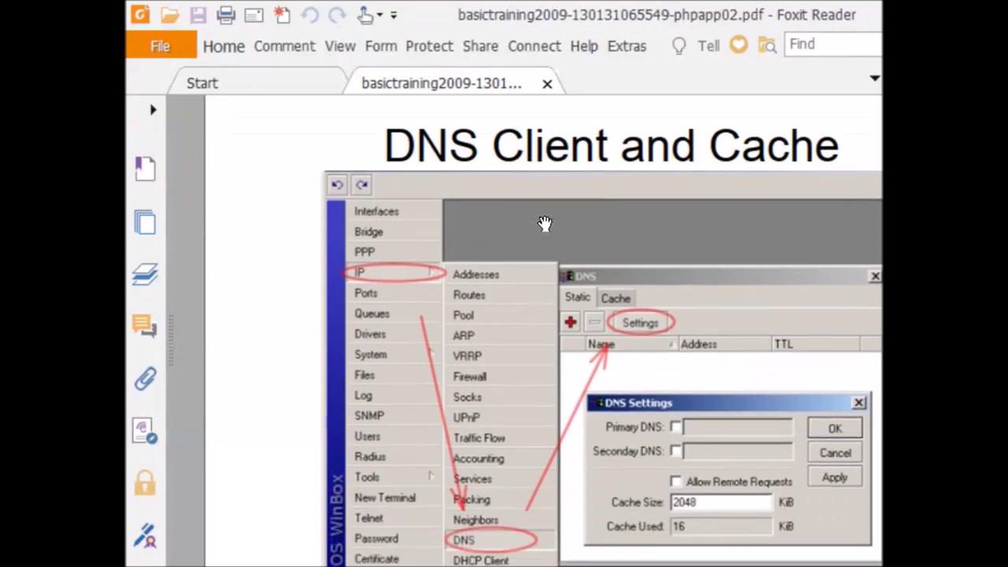
scroll(545, 224, down, 1)
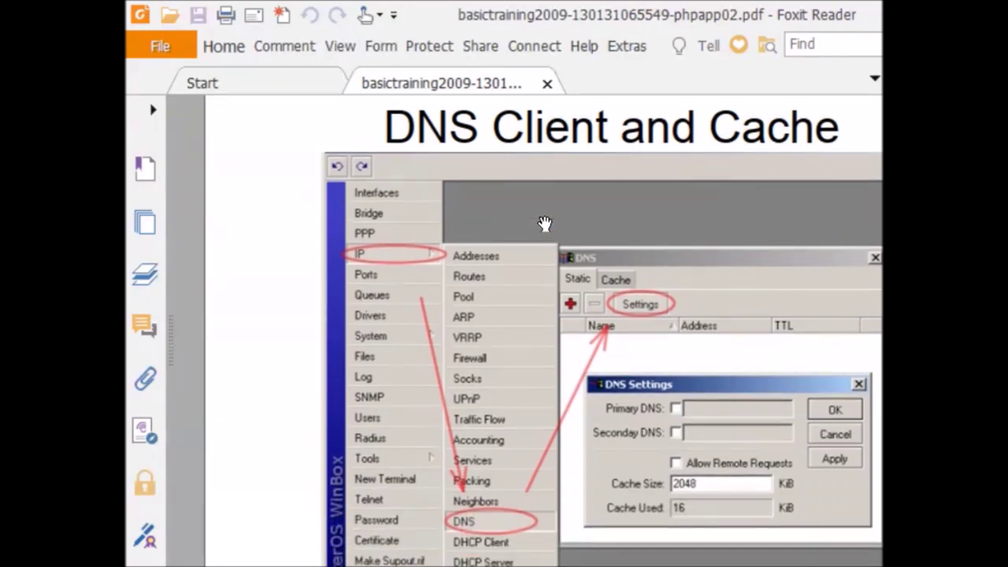
scroll(545, 223, down, 2)
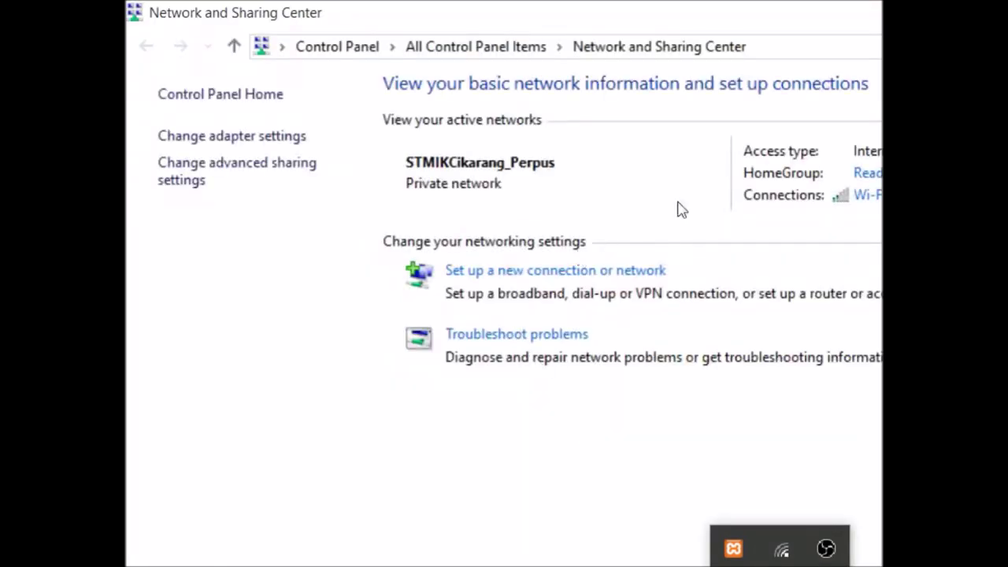
click(866, 195)
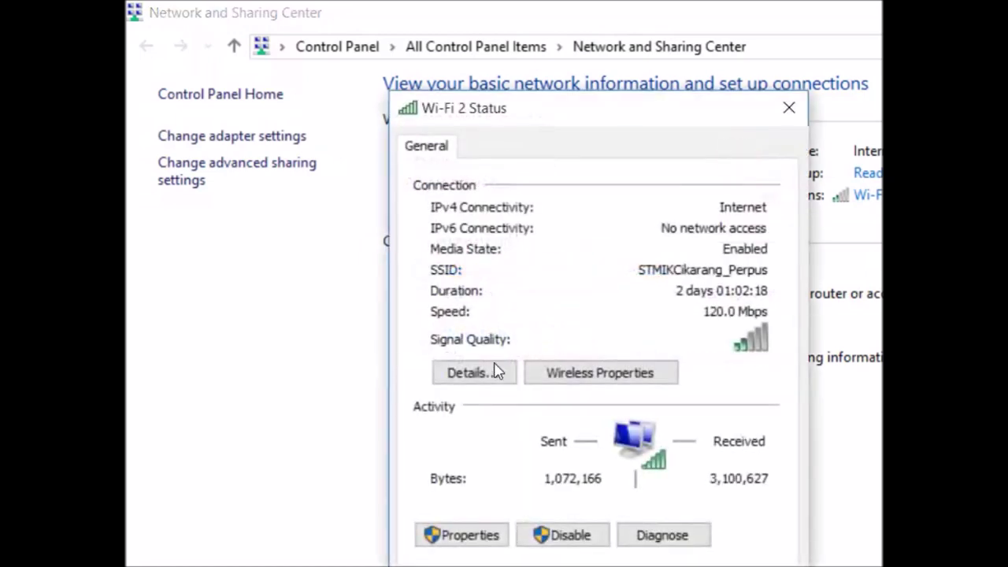
click(496, 373)
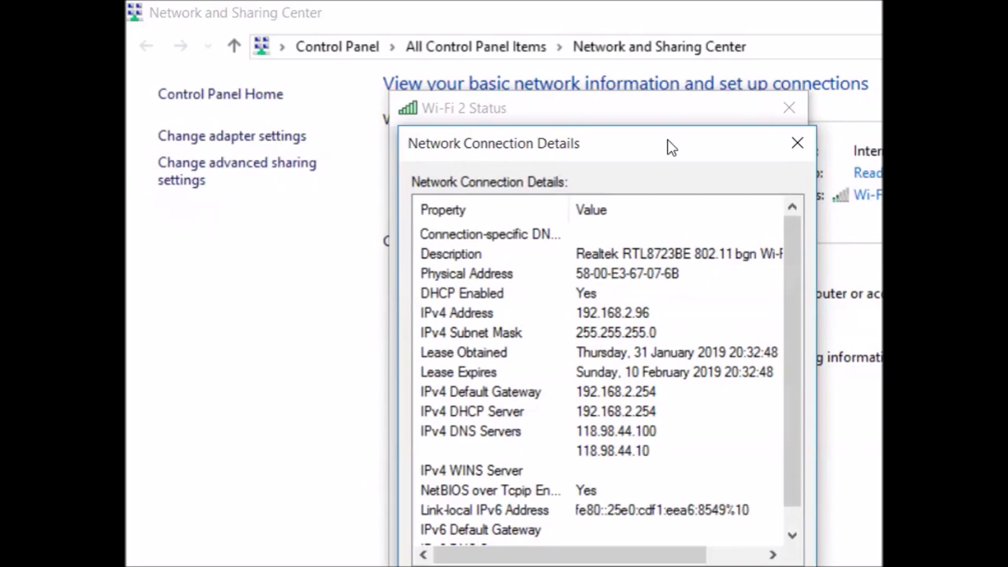
click(797, 143)
click(789, 108)
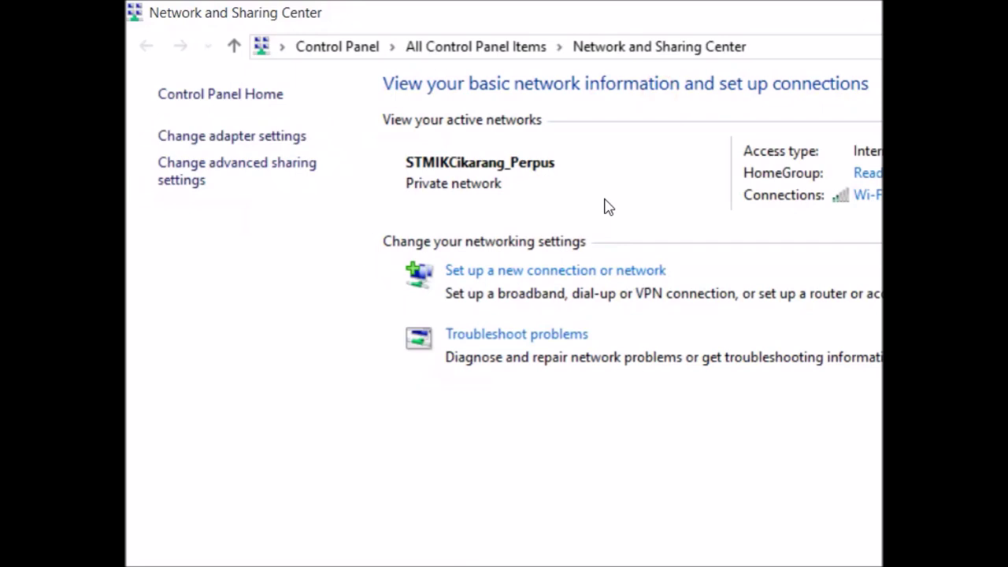
- Close Network and Sharing Center and scroll the slides toward the DNS Client Lab page
click(787, 19)
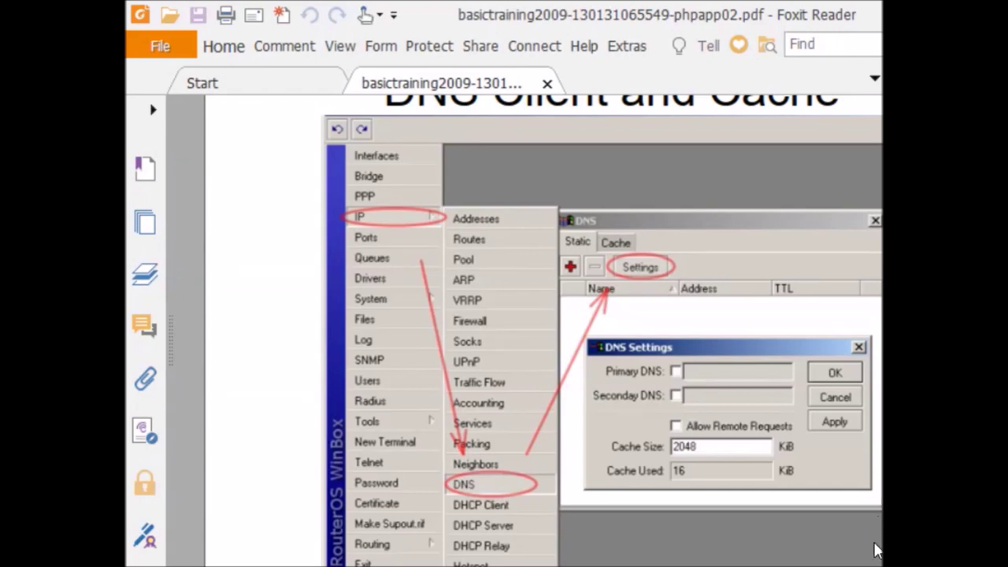
scroll(876, 537, down, 5)
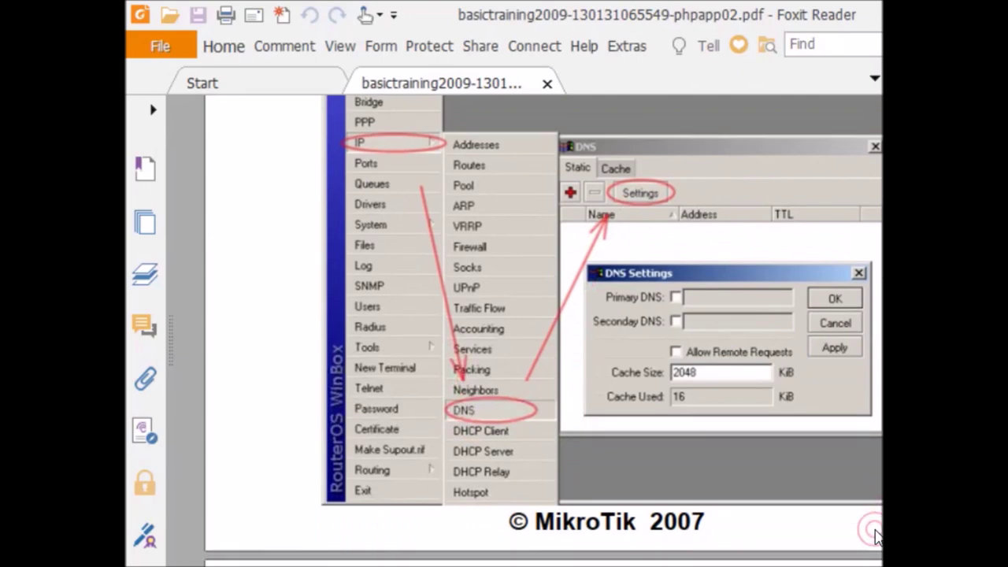